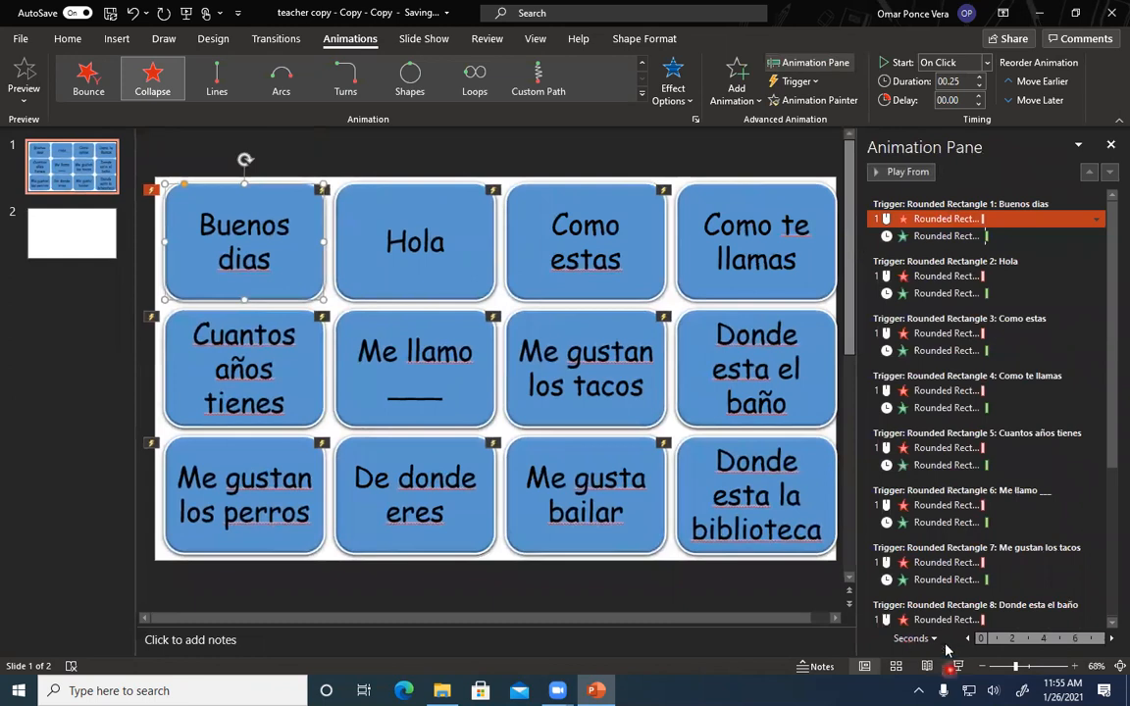
pyautogui.click(789, 588)
pyautogui.click(1009, 667)
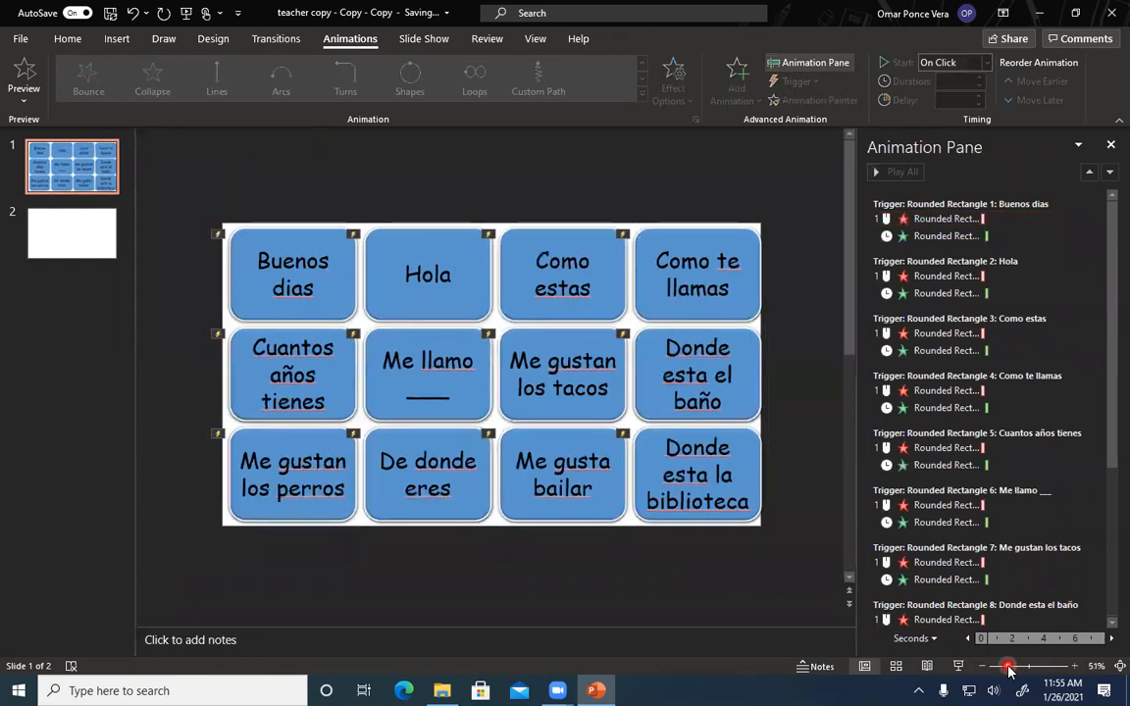
pyautogui.scroll(-3, 981, 393)
pyautogui.click(995, 278)
pyautogui.click(601, 156)
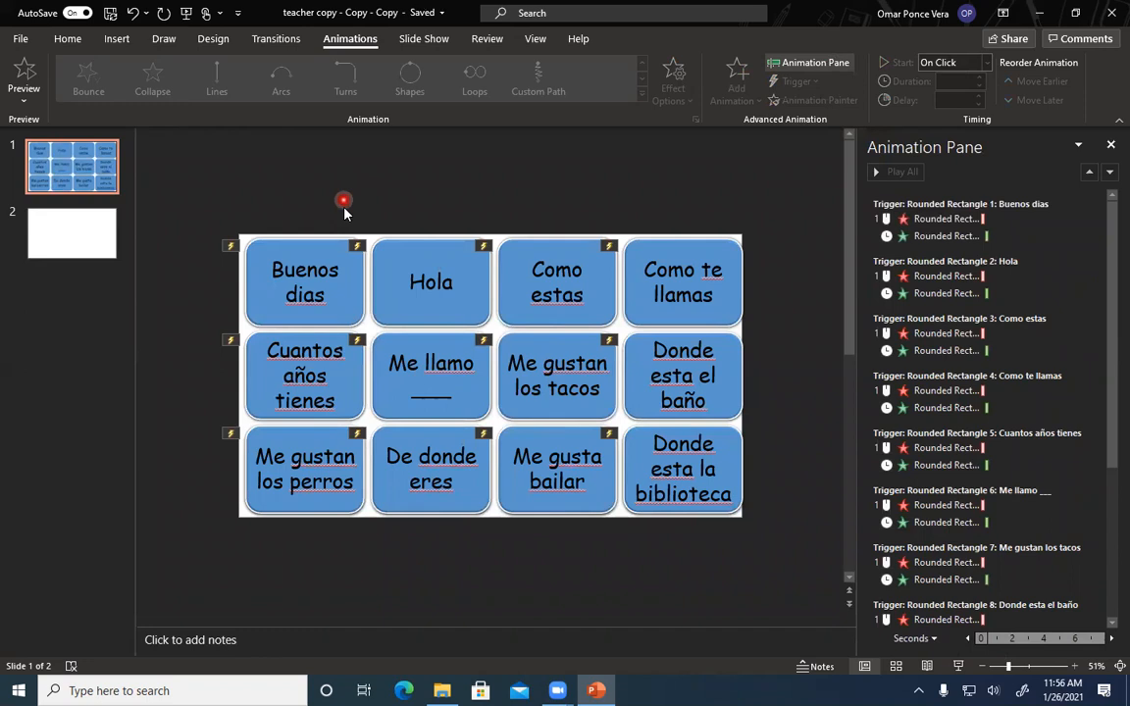
pyautogui.click(352, 294)
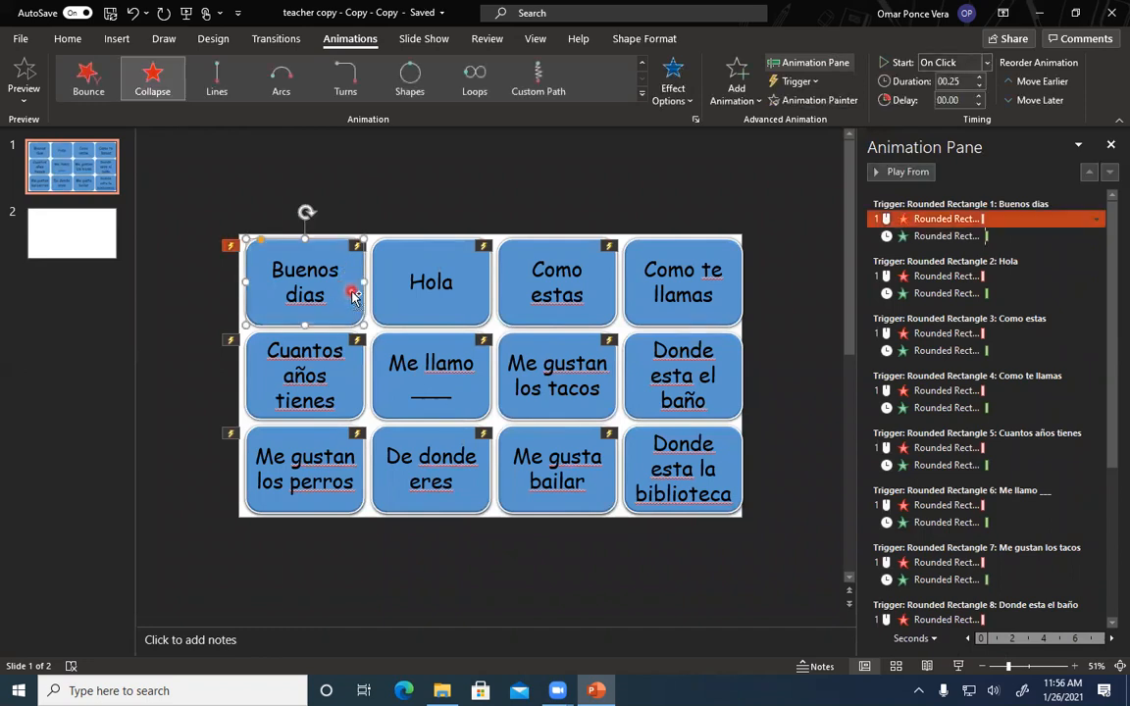
pyautogui.keyDown('shift'); pyautogui.click(467, 306); pyautogui.keyUp('shift')
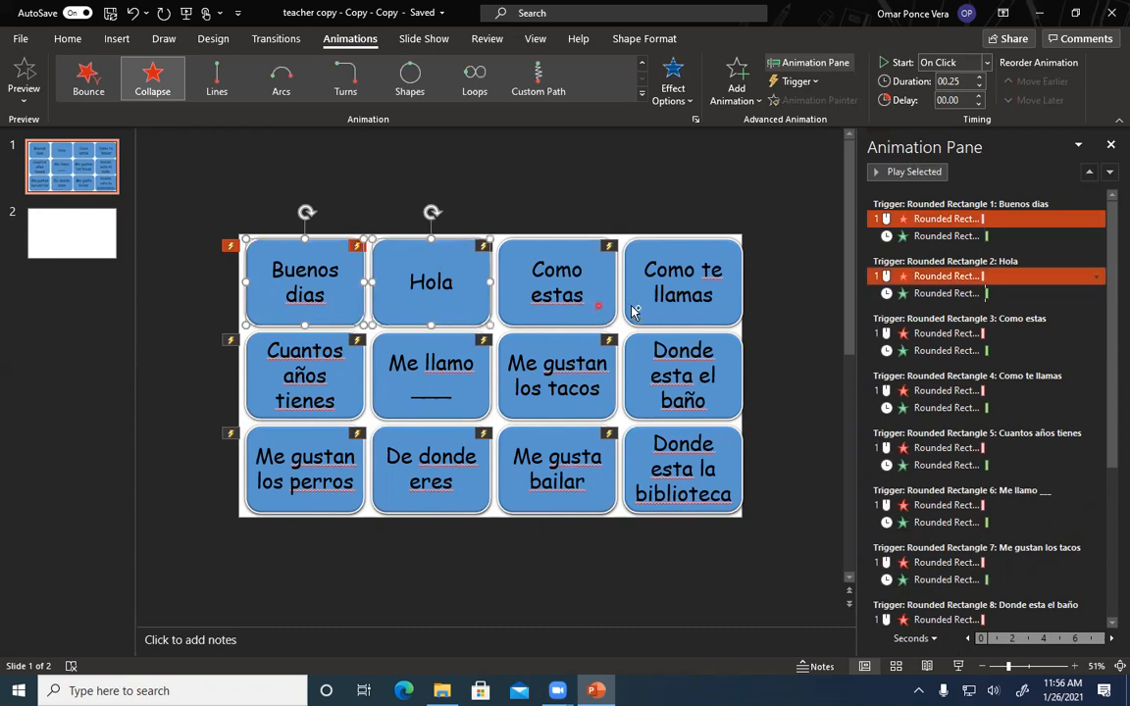
pyautogui.keyDown('shift'); pyautogui.click(606, 306); pyautogui.keyUp('shift')
pyautogui.click(570, 177)
pyautogui.click(300, 189)
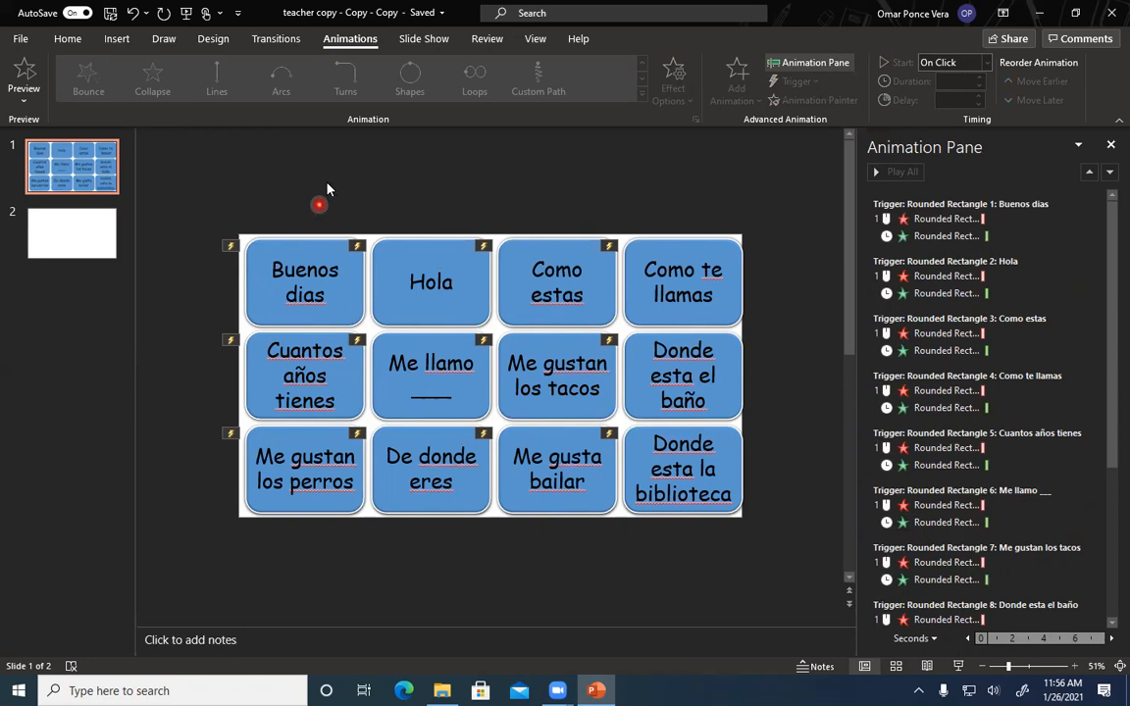
pyautogui.click(343, 300)
pyautogui.keyDown('shift'); pyautogui.click(468, 309); pyautogui.keyUp('shift')
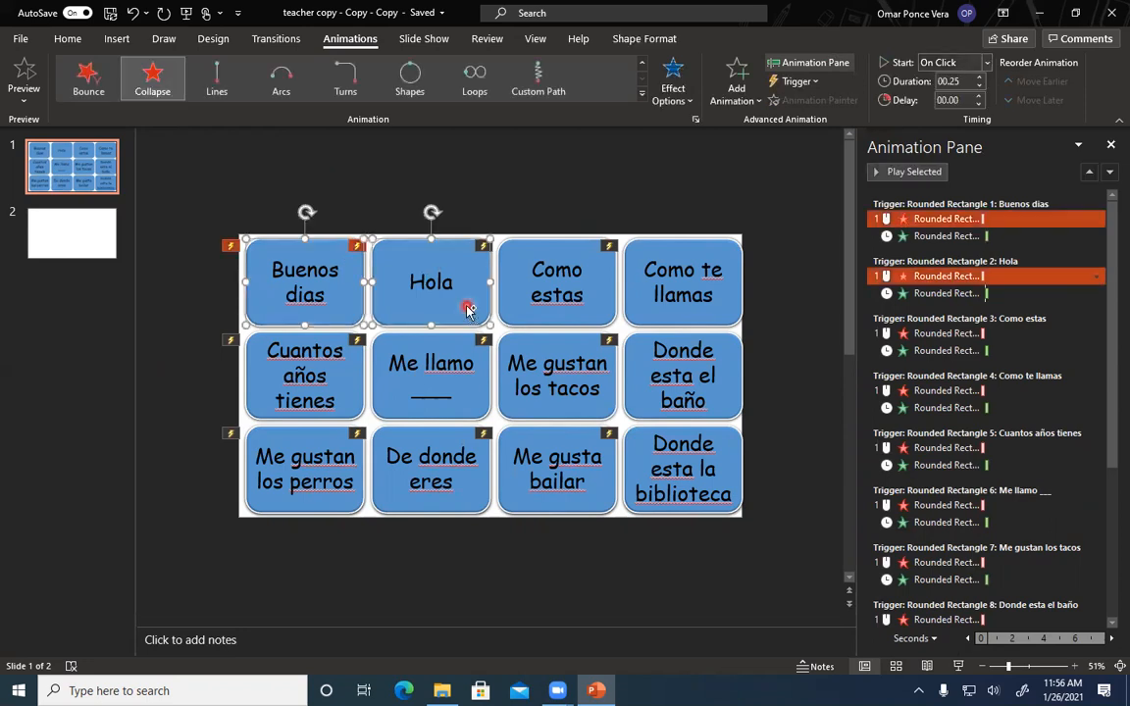
pyautogui.click(381, 181)
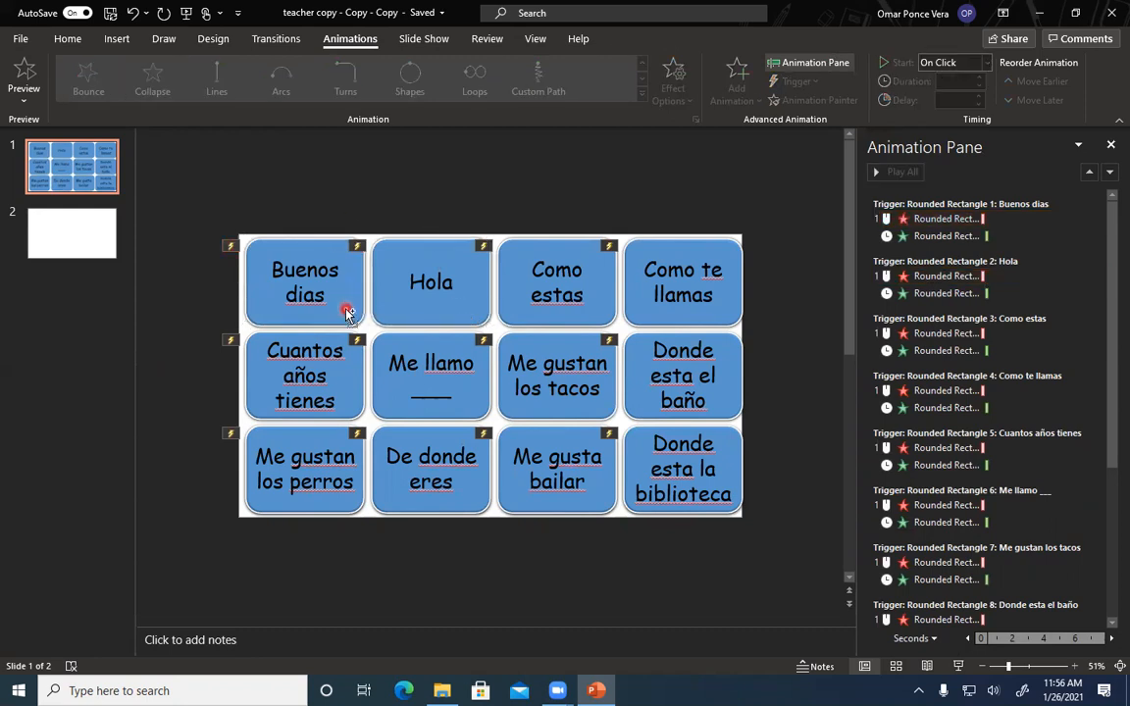
# Select all twelve blue Spanish phrase cards together and send them to the back, behind the orange English cards.
pyautogui.click(346, 309)
pyautogui.keyDown('shift'); pyautogui.click(454, 304); pyautogui.keyUp('shift')
pyautogui.keyDown('shift'); pyautogui.click(575, 310); pyautogui.keyUp('shift')
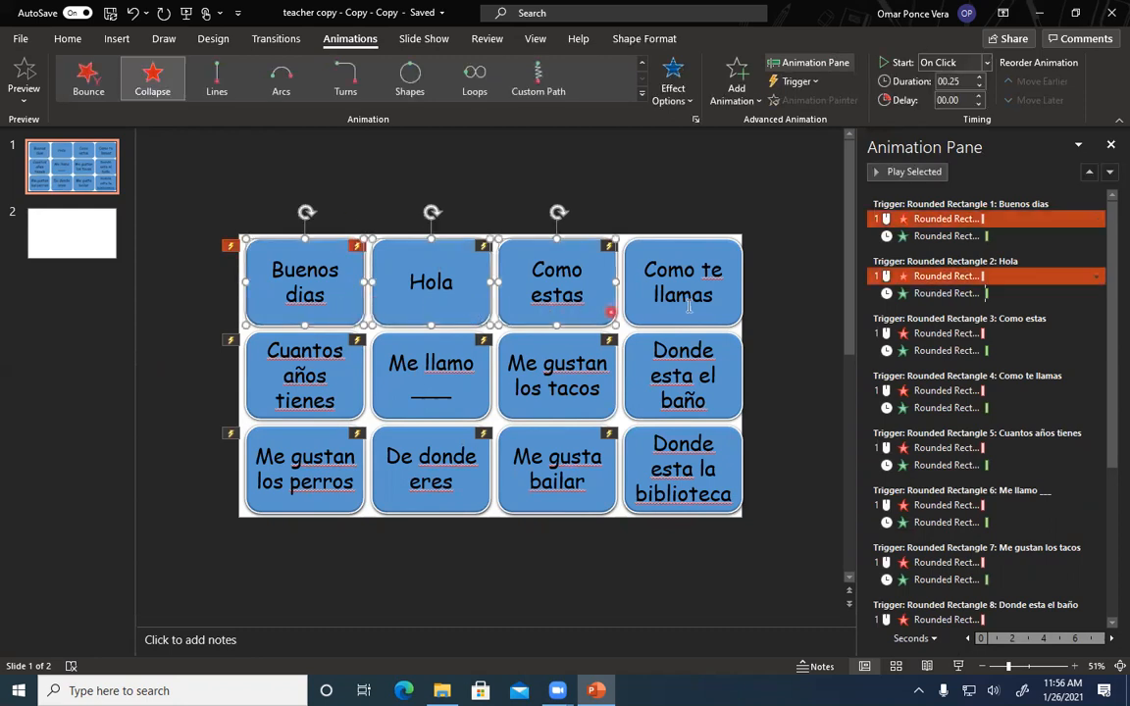
pyautogui.keyDown('shift'); pyautogui.click(731, 319); pyautogui.keyUp('shift')
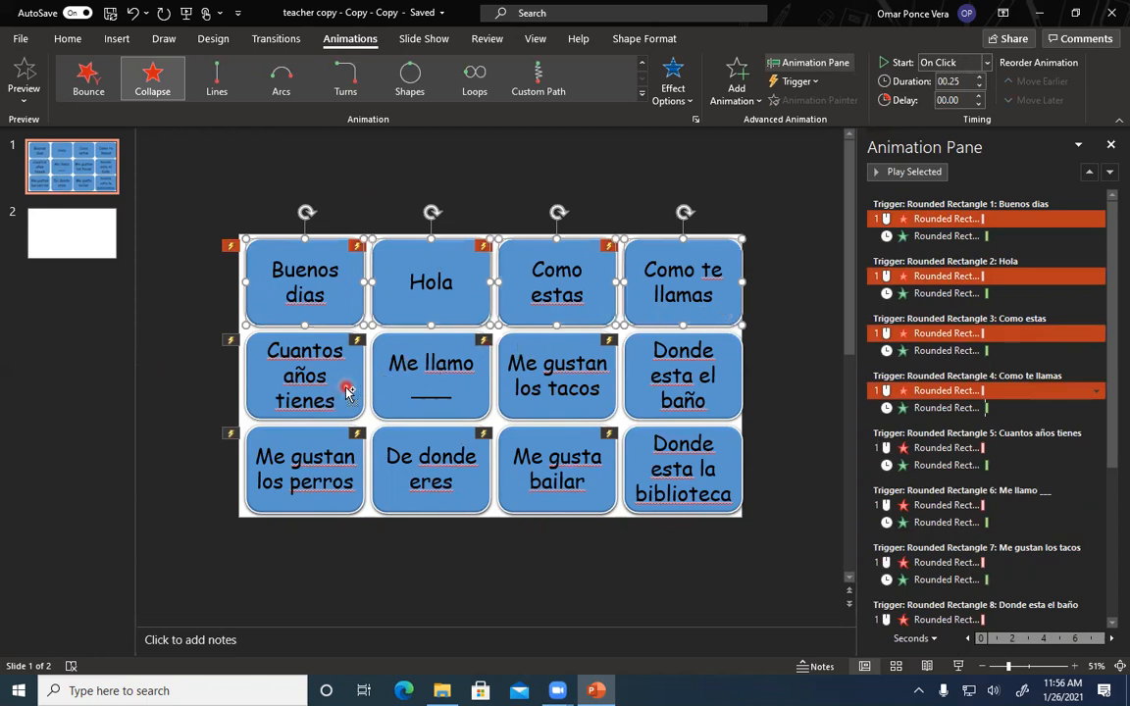
pyautogui.keyDown('shift'); pyautogui.click(318, 363); pyautogui.keyUp('shift')
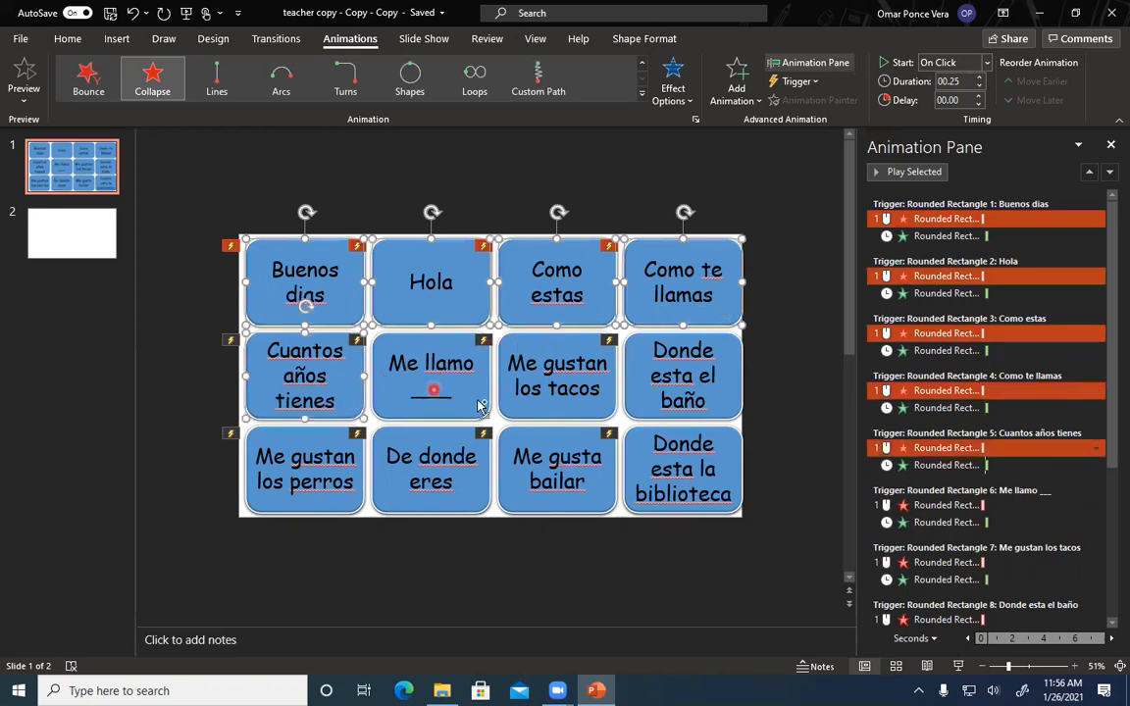
pyautogui.keyDown('shift'); pyautogui.click(481, 402); pyautogui.keyUp('shift')
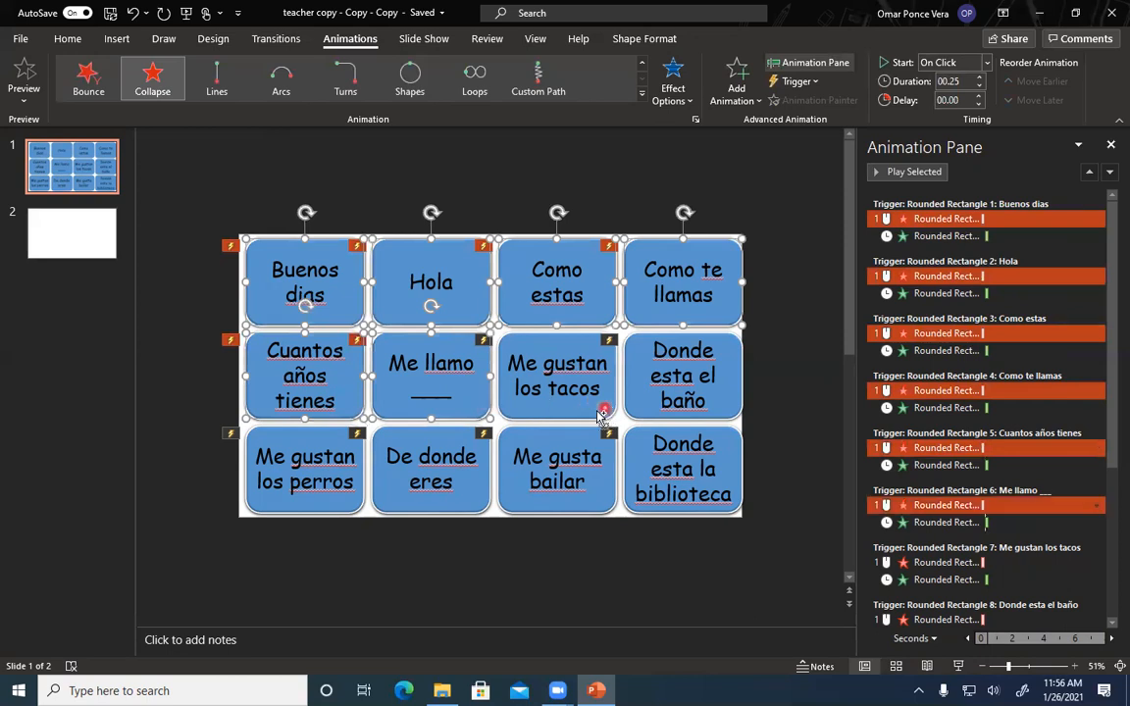
pyautogui.keyDown('shift'); pyautogui.click(604, 409); pyautogui.keyUp('shift')
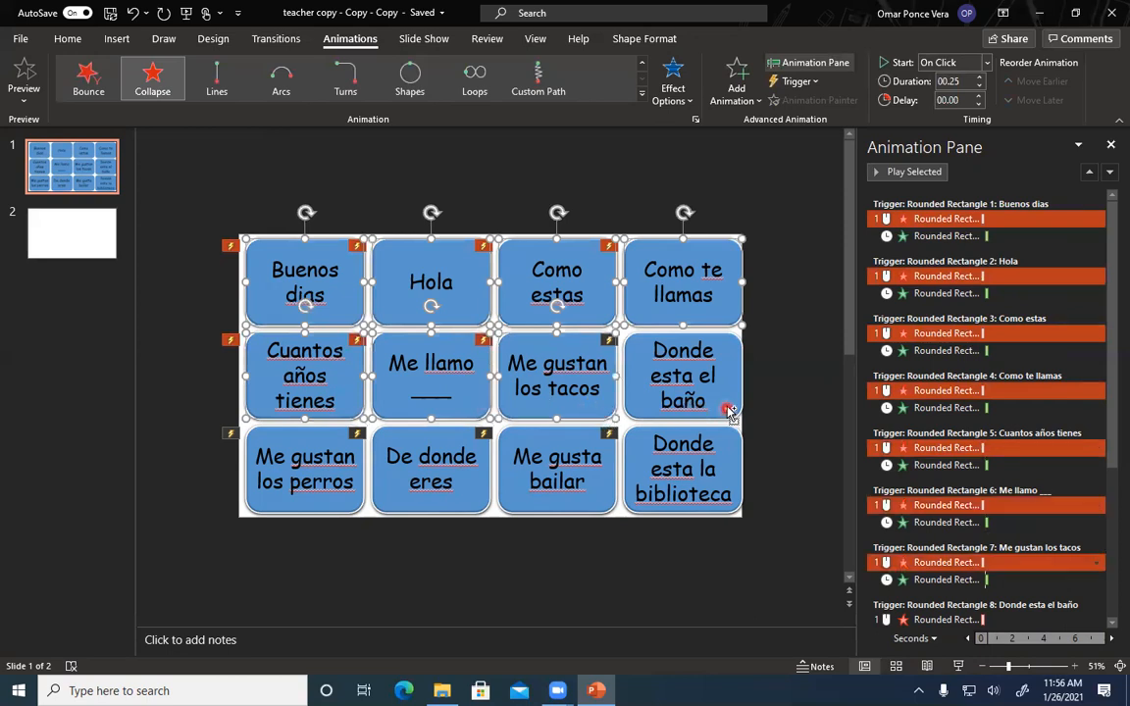
pyautogui.keyDown('shift'); pyautogui.click(731, 410); pyautogui.keyUp('shift')
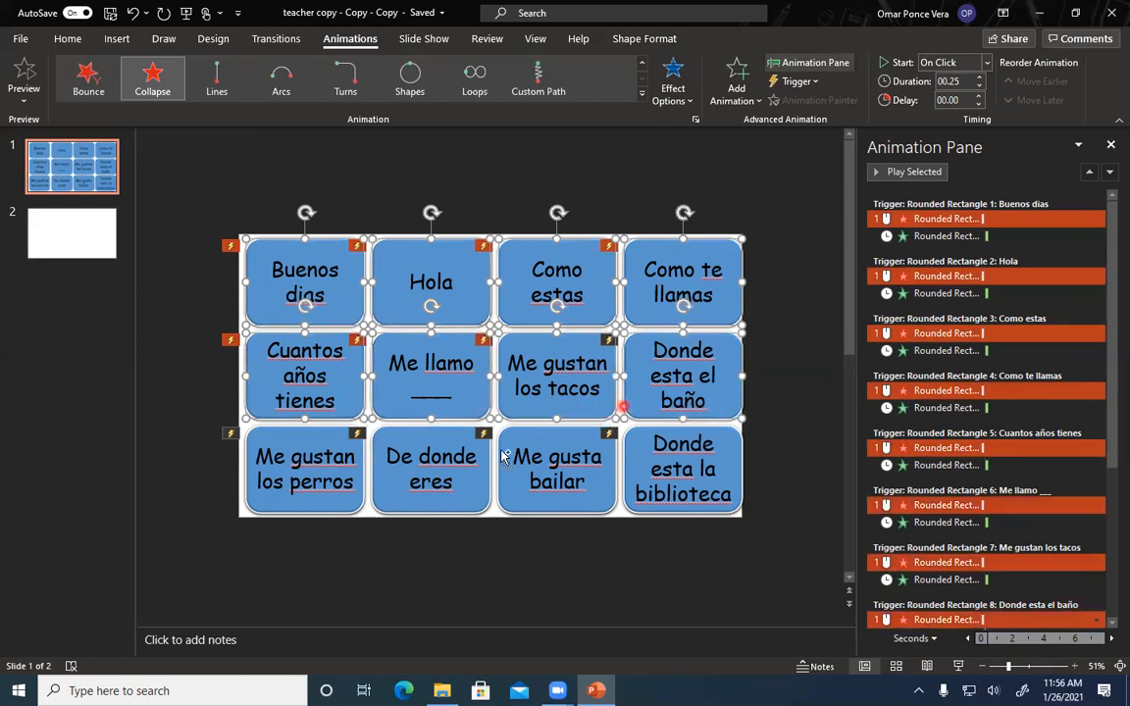
pyautogui.keyDown('shift'); pyautogui.click(351, 502); pyautogui.keyUp('shift')
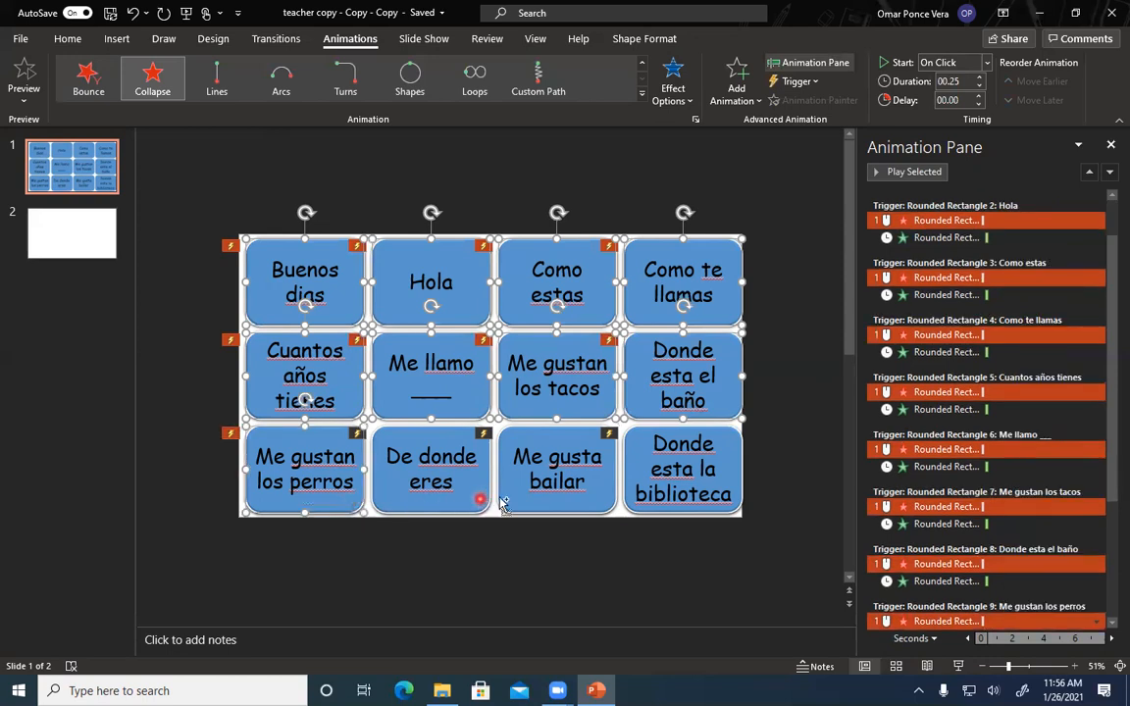
pyautogui.keyDown('shift'); pyautogui.click(439, 457); pyautogui.keyUp('shift')
pyautogui.keyDown('shift'); pyautogui.click(583, 497); pyautogui.keyUp('shift')
pyautogui.keyDown('shift'); pyautogui.click(736, 507); pyautogui.keyUp('shift')
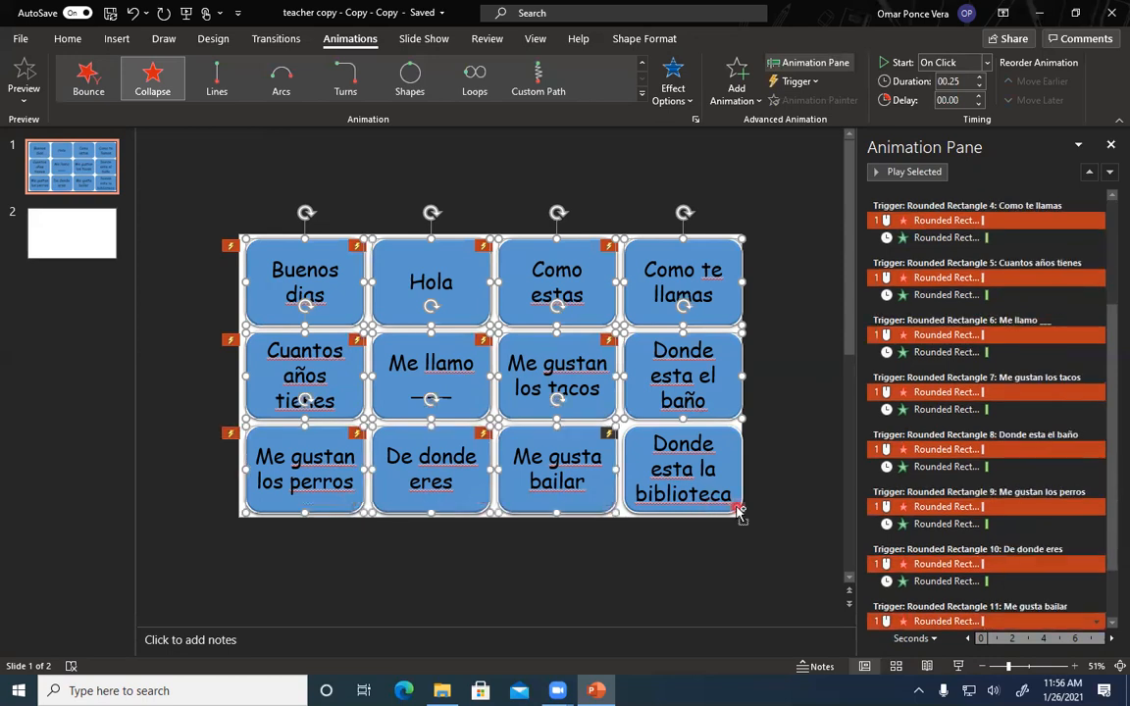
pyautogui.keyDown('shift'); pyautogui.click(729, 457); pyautogui.keyUp('shift')
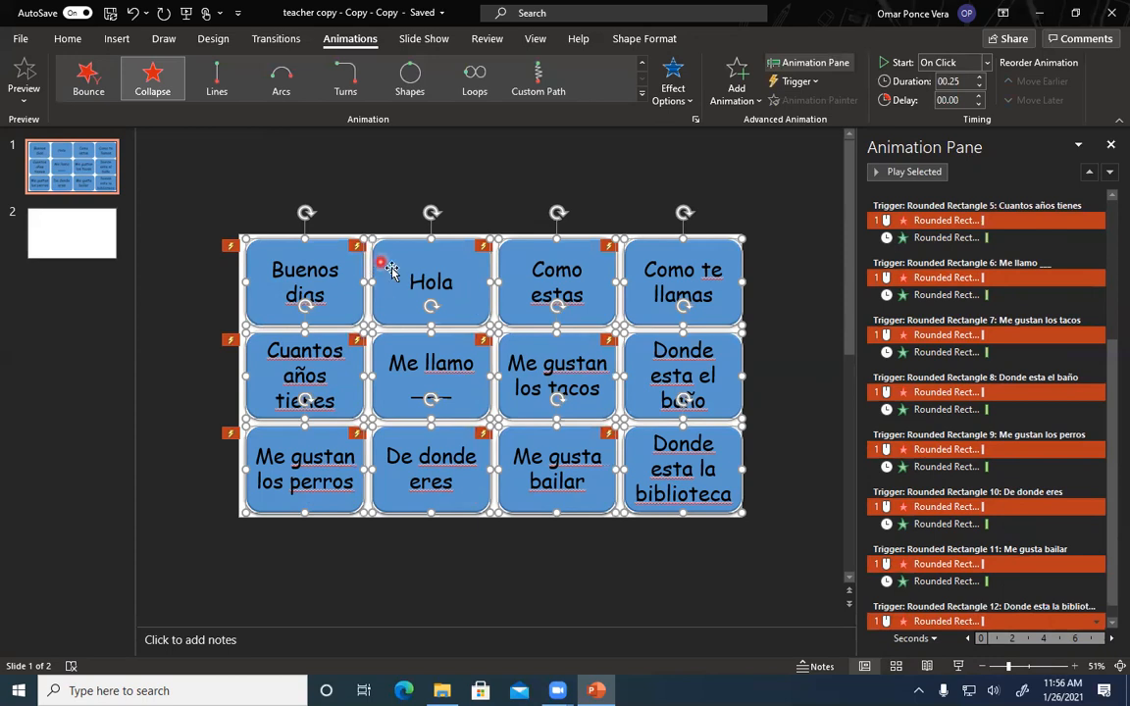
pyautogui.rightClick(470, 301)
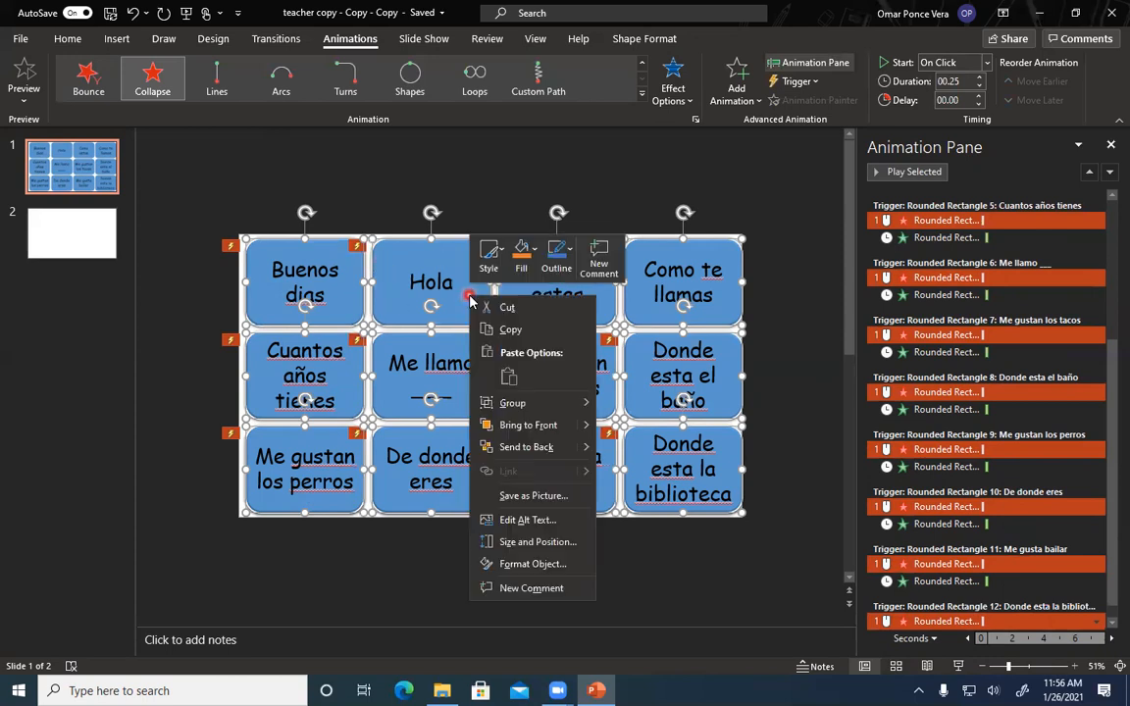
pyautogui.click(529, 447)
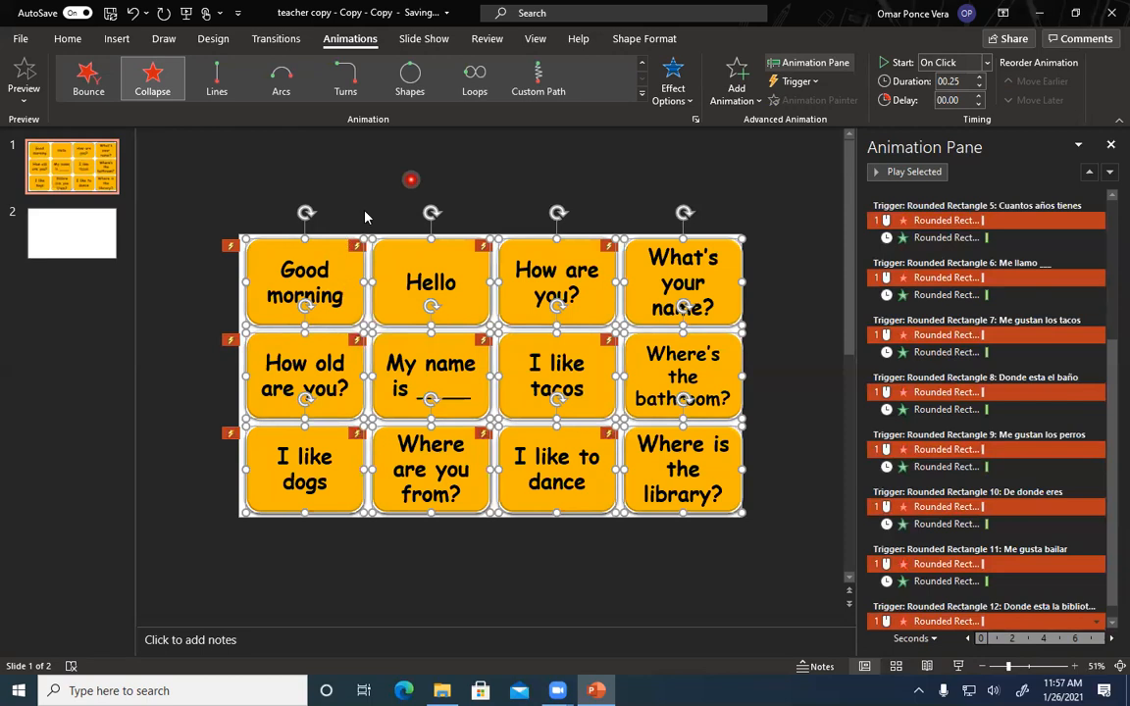
pyautogui.click(804, 175)
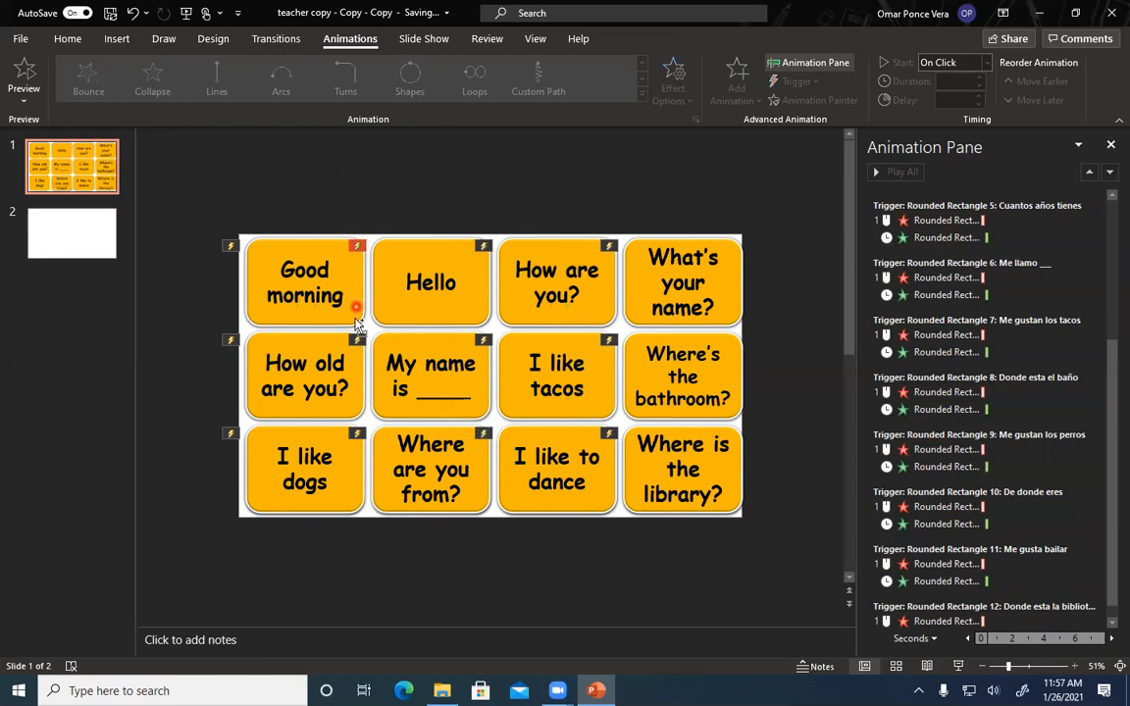
# Add the Collapse exit effect to all twelve orange English cards at once, as an additional animation.
pyautogui.click(324, 290)
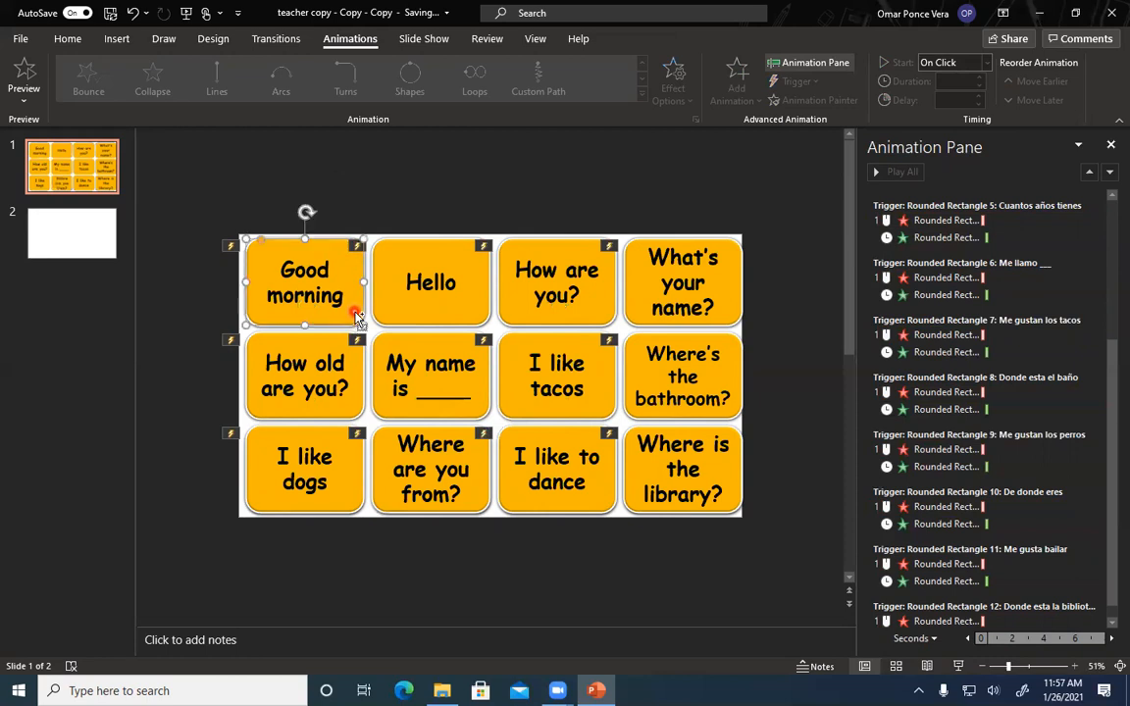
pyautogui.keyDown('shift'); pyautogui.click(480, 313); pyautogui.keyUp('shift')
pyautogui.keyDown('shift'); pyautogui.click(606, 316); pyautogui.keyUp('shift')
pyautogui.keyDown('shift'); pyautogui.click(733, 314); pyautogui.keyUp('shift')
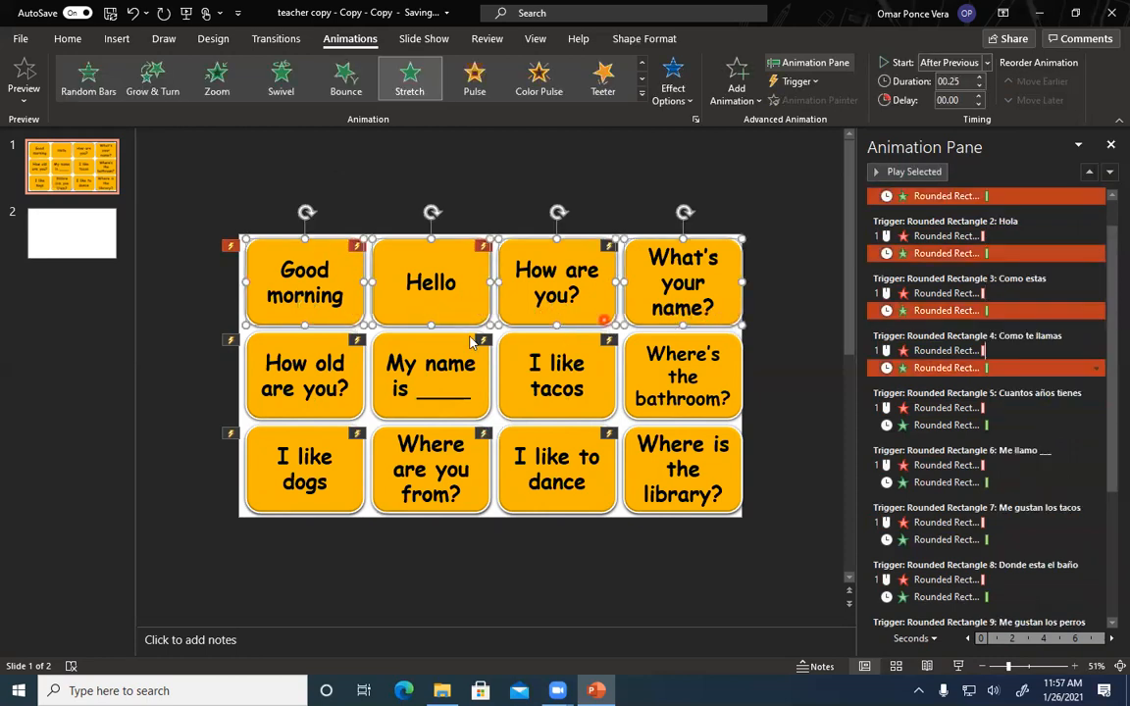
pyautogui.keyDown('shift'); pyautogui.click(346, 412); pyautogui.keyUp('shift')
pyautogui.keyDown('shift'); pyautogui.click(454, 403); pyautogui.keyUp('shift')
pyautogui.keyDown('shift'); pyautogui.click(566, 405); pyautogui.keyUp('shift')
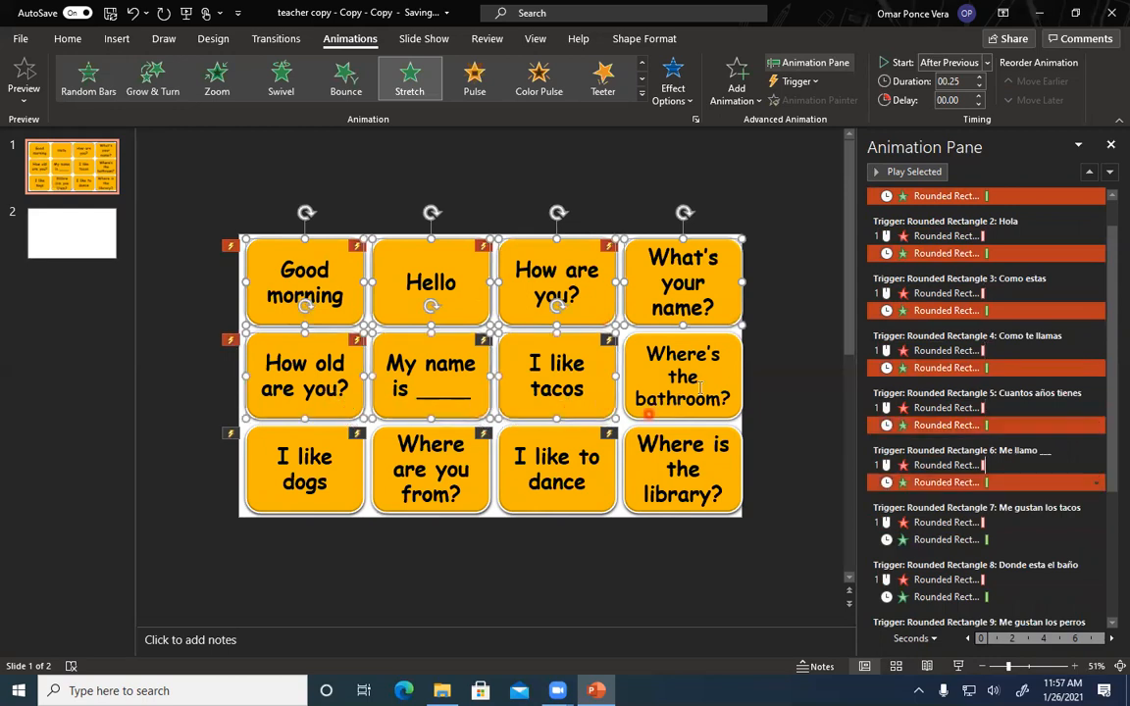
pyautogui.keyDown('shift'); pyautogui.click(734, 374); pyautogui.keyUp('shift')
pyautogui.keyDown('shift'); pyautogui.click(322, 459); pyautogui.keyUp('shift')
pyautogui.keyDown('shift'); pyautogui.click(546, 453); pyautogui.keyUp('shift')
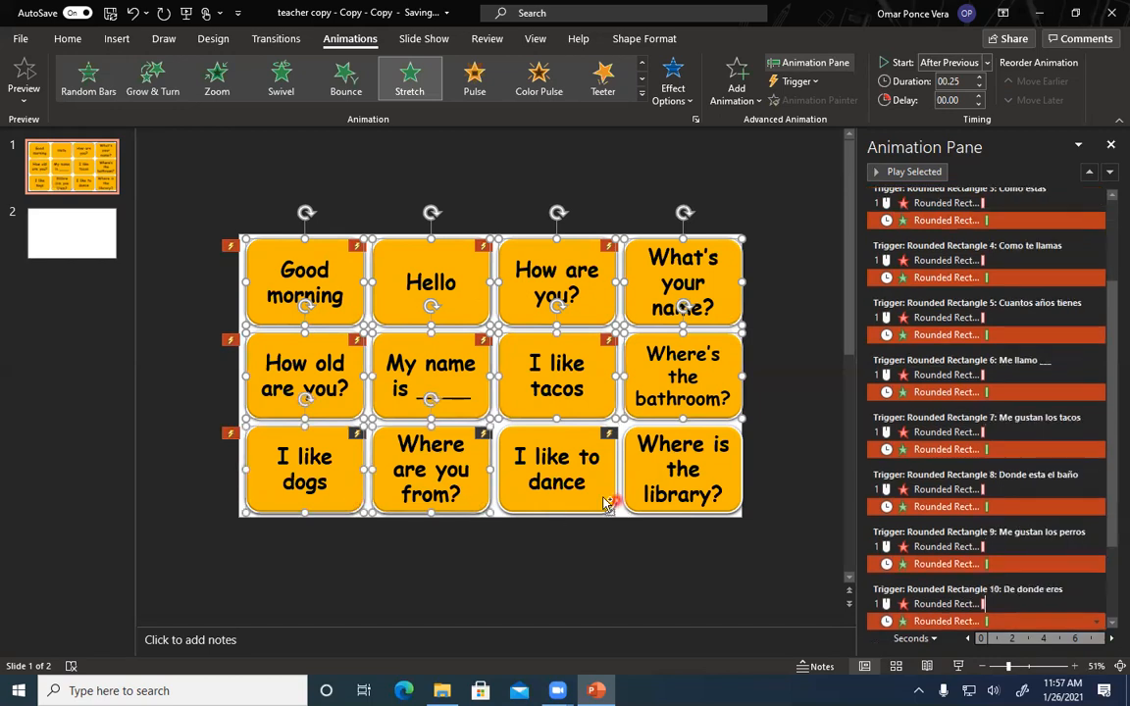
pyautogui.keyDown('shift'); pyautogui.click(730, 502); pyautogui.keyUp('shift')
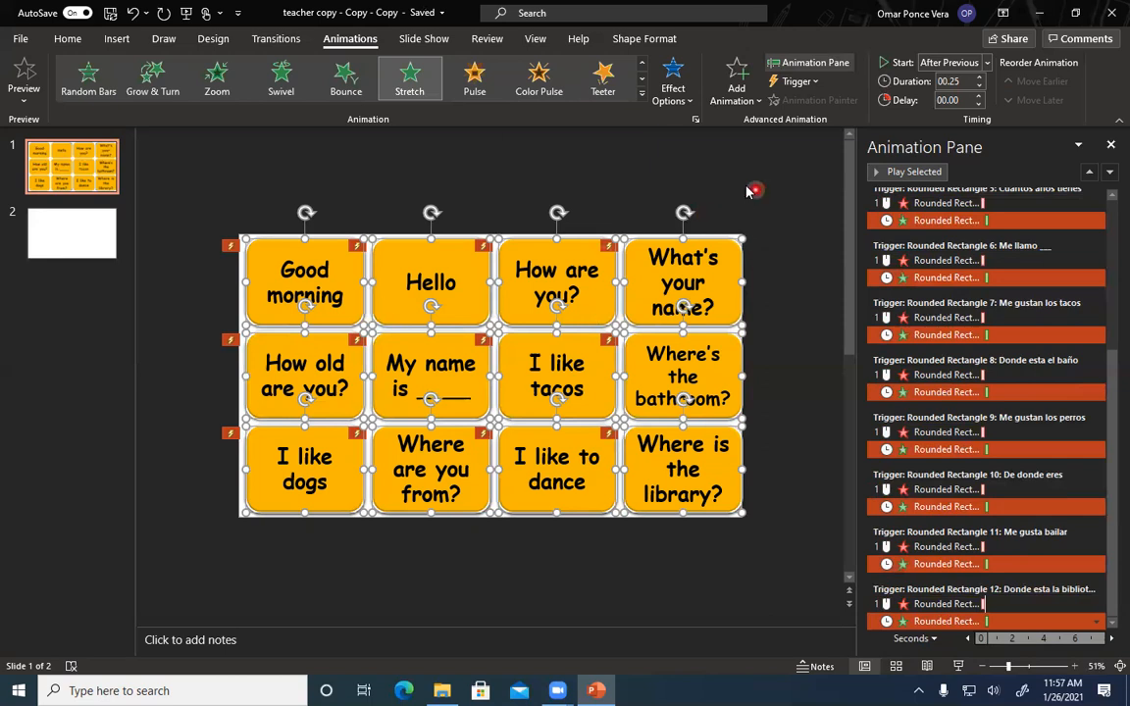
pyautogui.click(739, 91)
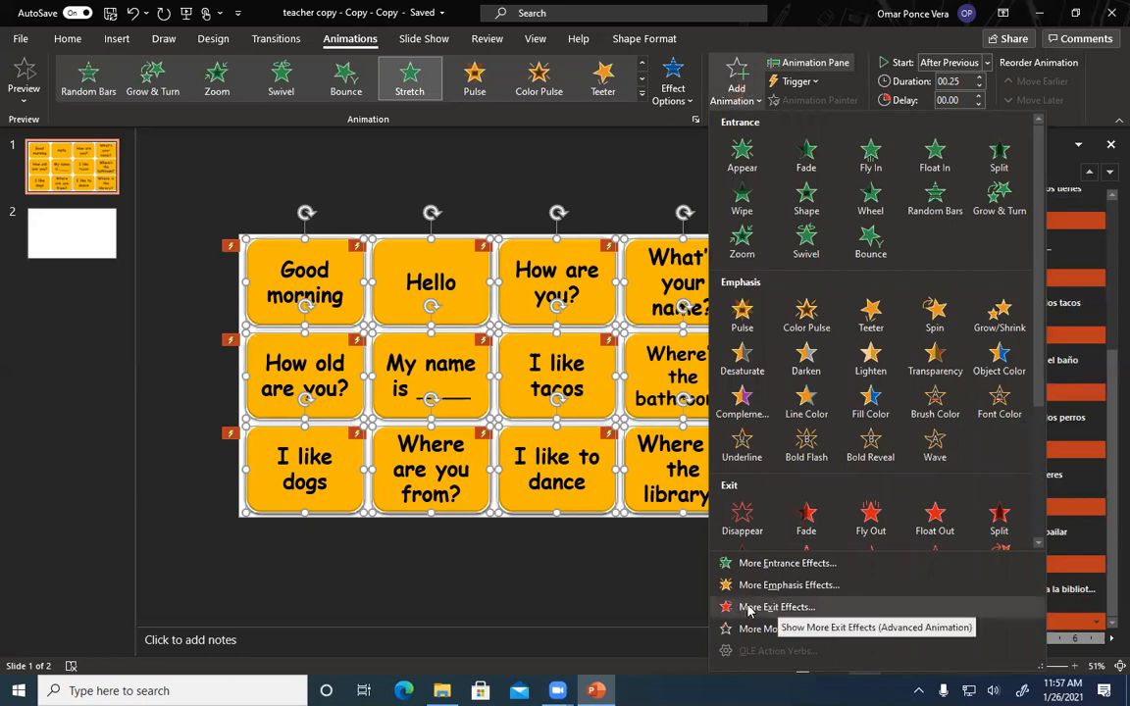
pyautogui.click(798, 610)
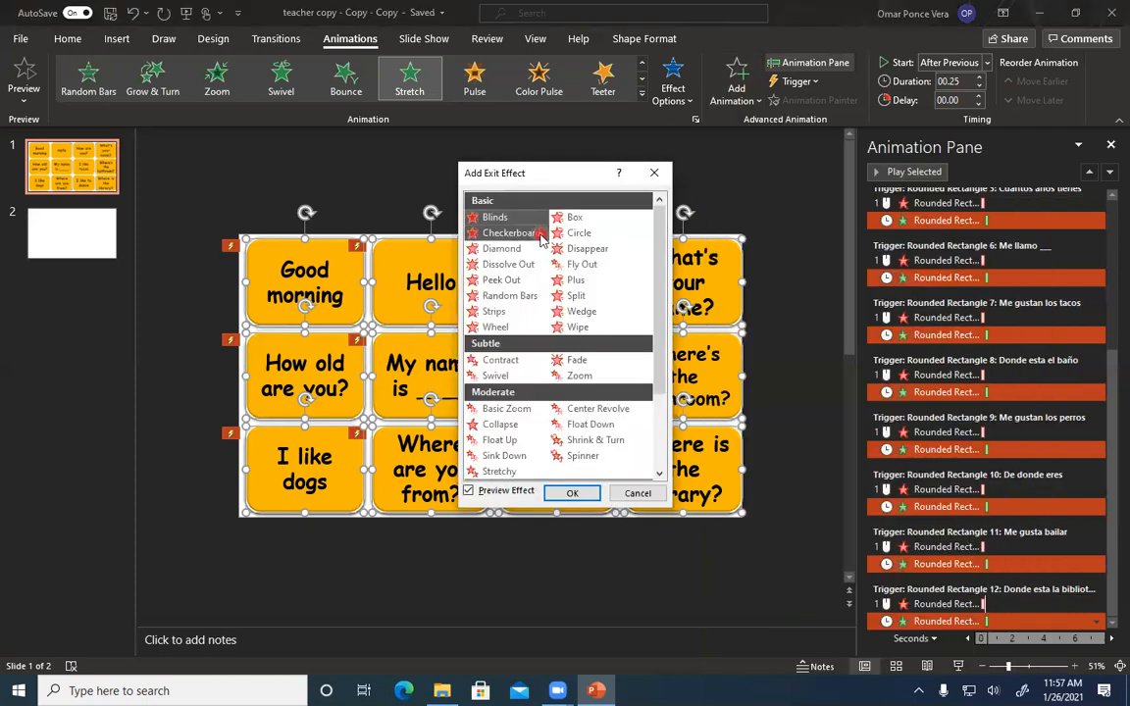
pyautogui.click(545, 311)
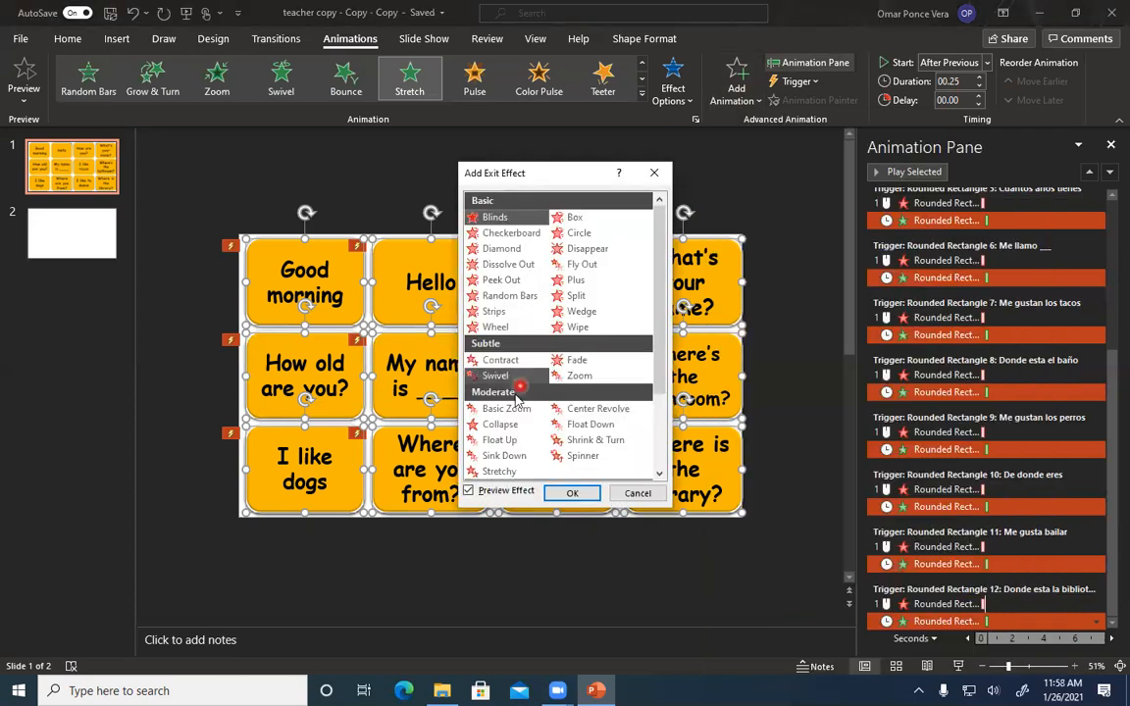
pyautogui.click(501, 425)
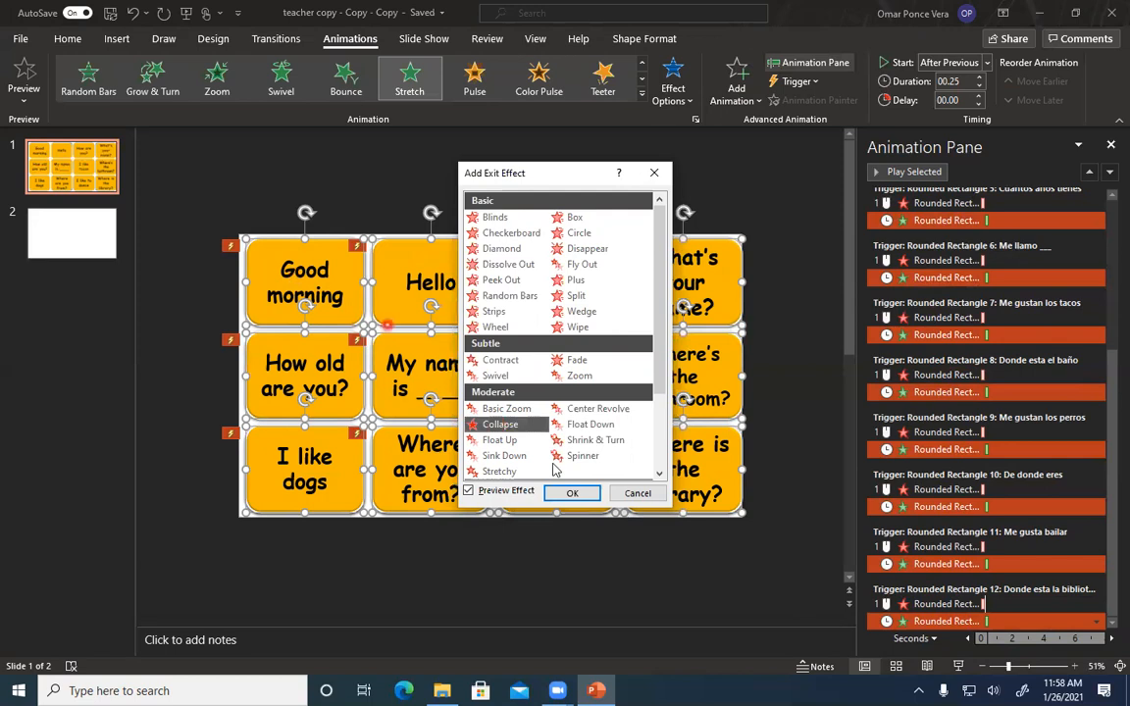
pyautogui.click(577, 495)
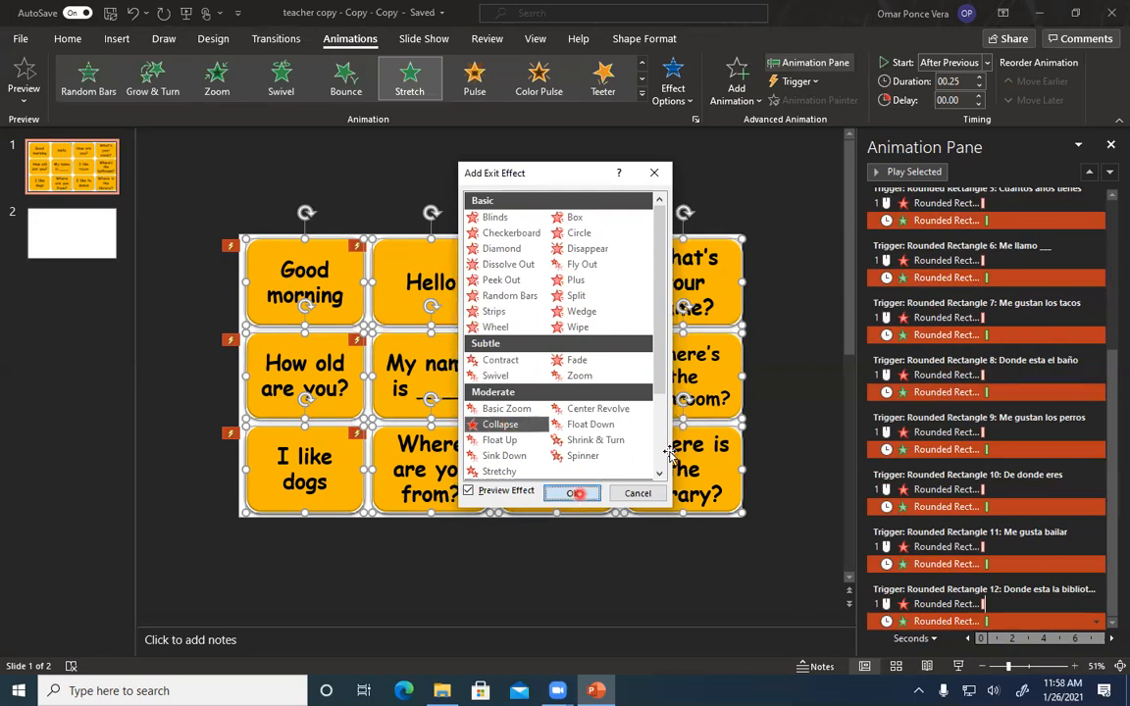
pyautogui.click(999, 237)
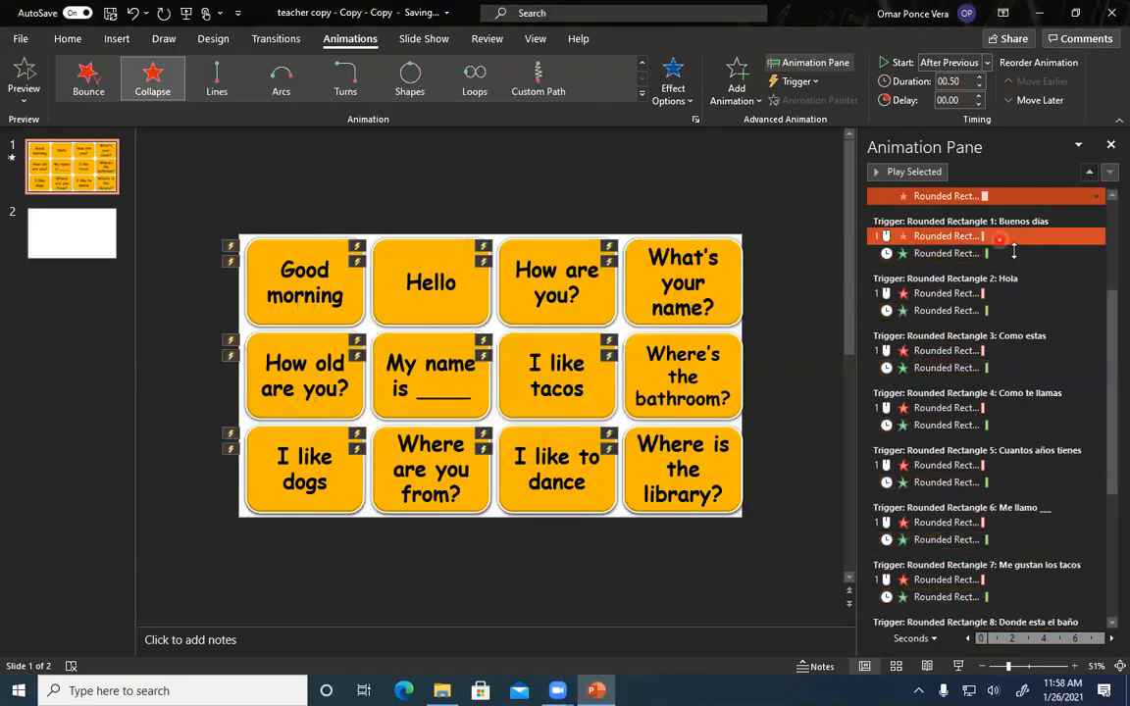
pyautogui.moveTo(1107, 276); pyautogui.dragTo(1115, 400)
pyautogui.scroll(5, 981, 295)
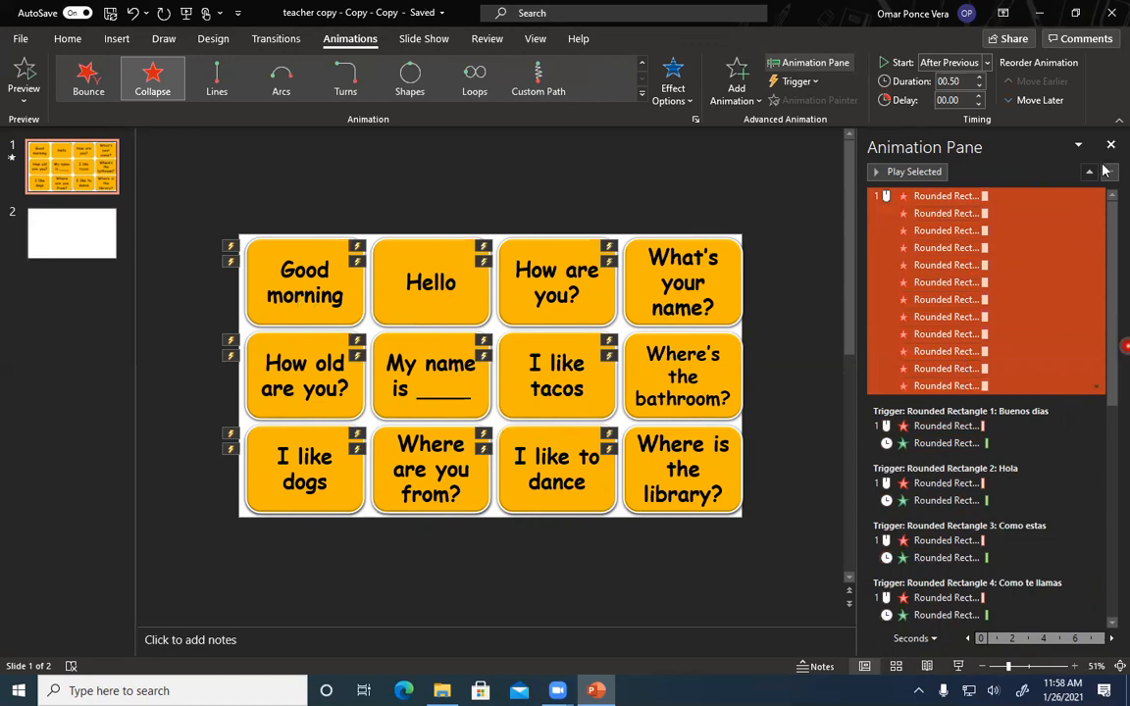
pyautogui.moveTo(1043, 247)
pyautogui.mouseDown()
pyautogui.moveTo(1050, 214)
pyautogui.moveTo(1015, 236)
pyautogui.moveTo(1003, 199)
pyautogui.mouseUp()
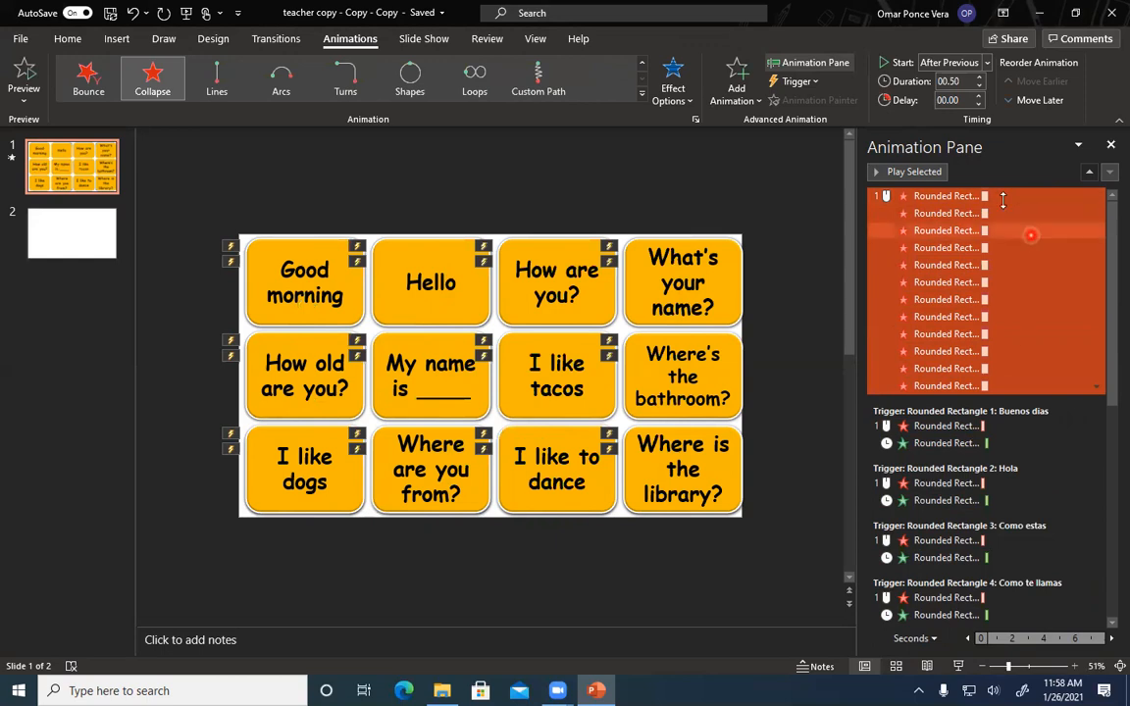
pyautogui.click(801, 191)
pyautogui.click(881, 228)
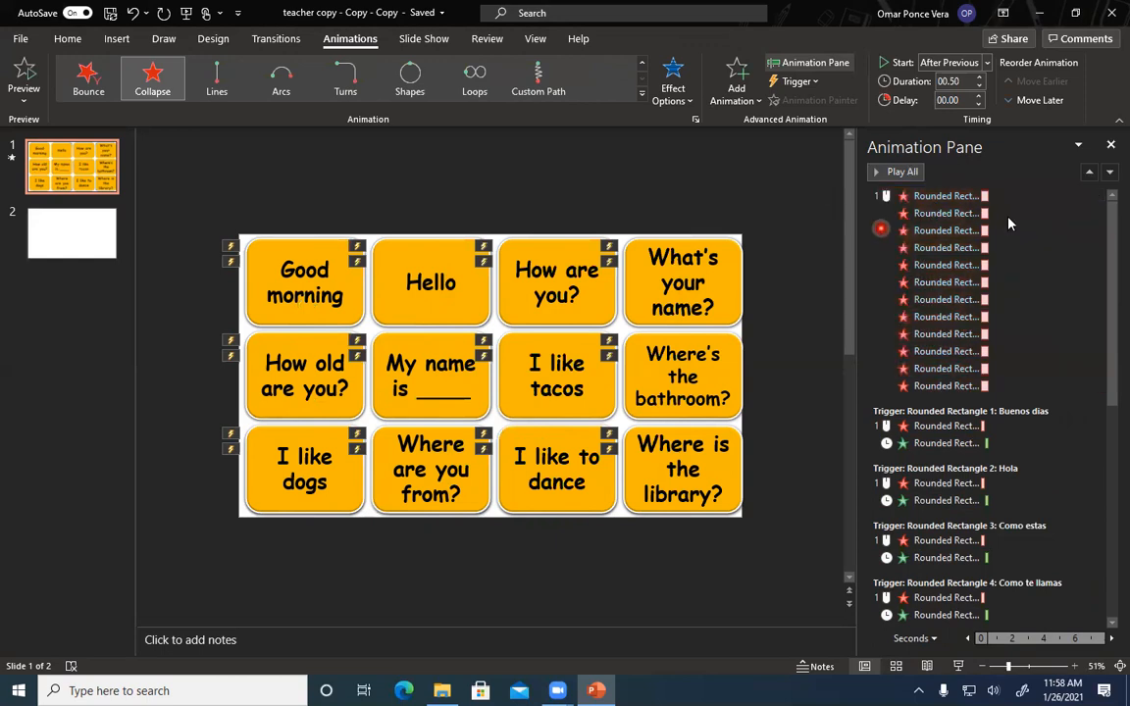
# Select the twelve new Collapse exit effects in the animation list and set their duration to 0.25 seconds.
pyautogui.moveTo(1036, 208); pyautogui.dragTo(1029, 194)
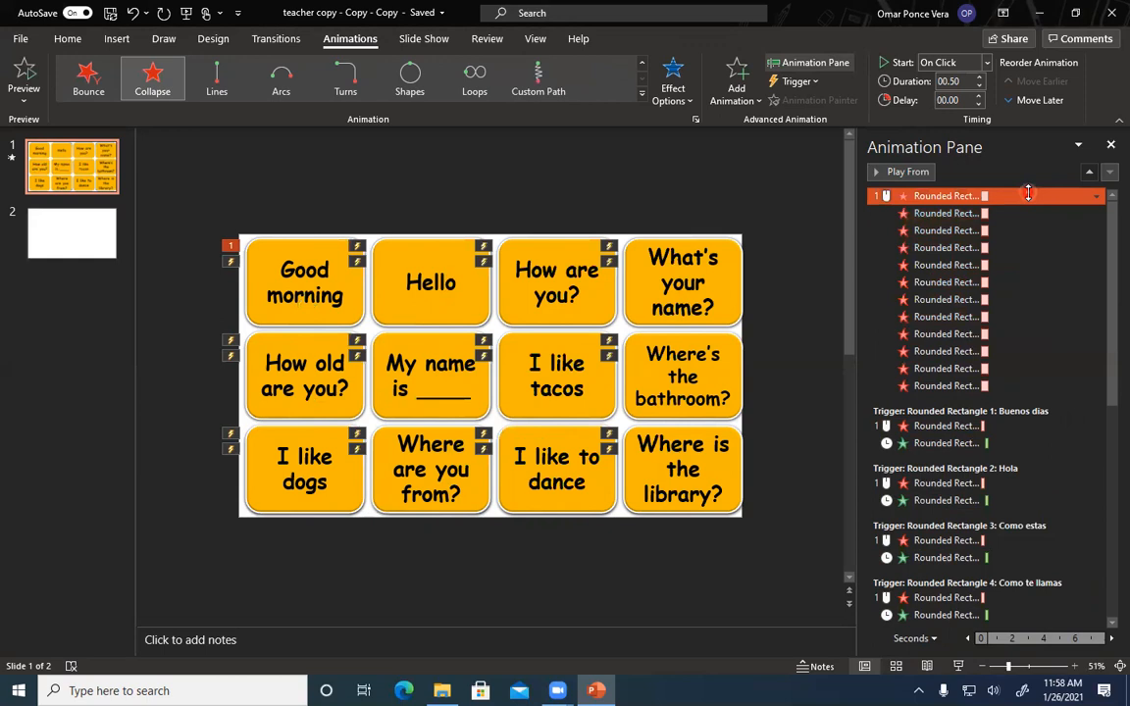
pyautogui.hotkey('shift', 'Down')
pyautogui.hotkey('shift', 'Down')
pyautogui.hotkey('shift', 'Down')
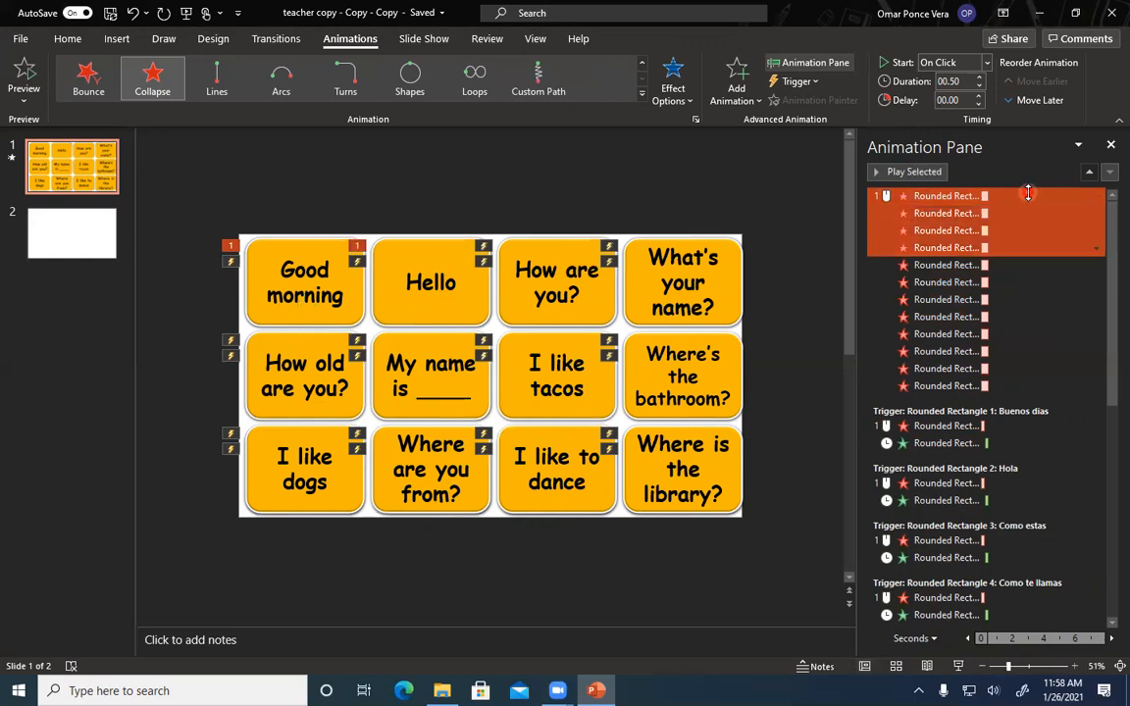
pyautogui.hotkey('shift', 'Down')
pyautogui.hotkey('shift', 'Down')
pyautogui.hotkey('shift', 'Down')
pyautogui.hotkey('shift', 'Down')
pyautogui.hotkey('shift', 'Down')
pyautogui.hotkey('shift', 'Down')
pyautogui.hotkey('shift', 'Down')
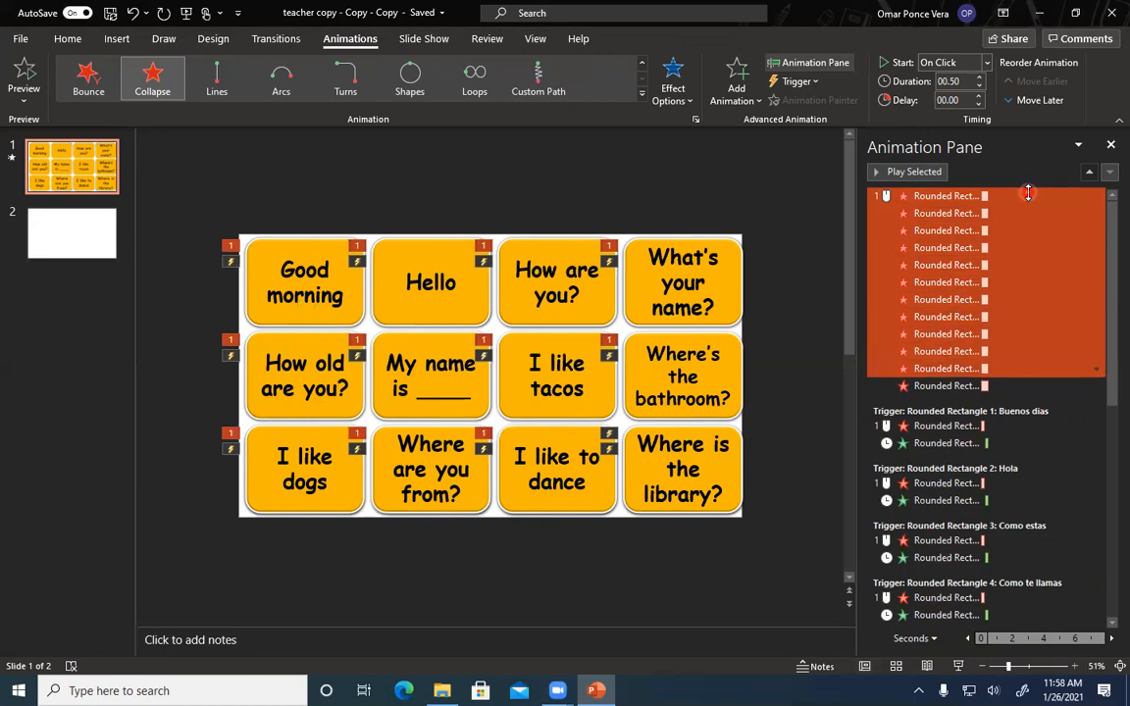
pyautogui.hotkey('shift', 'Down')
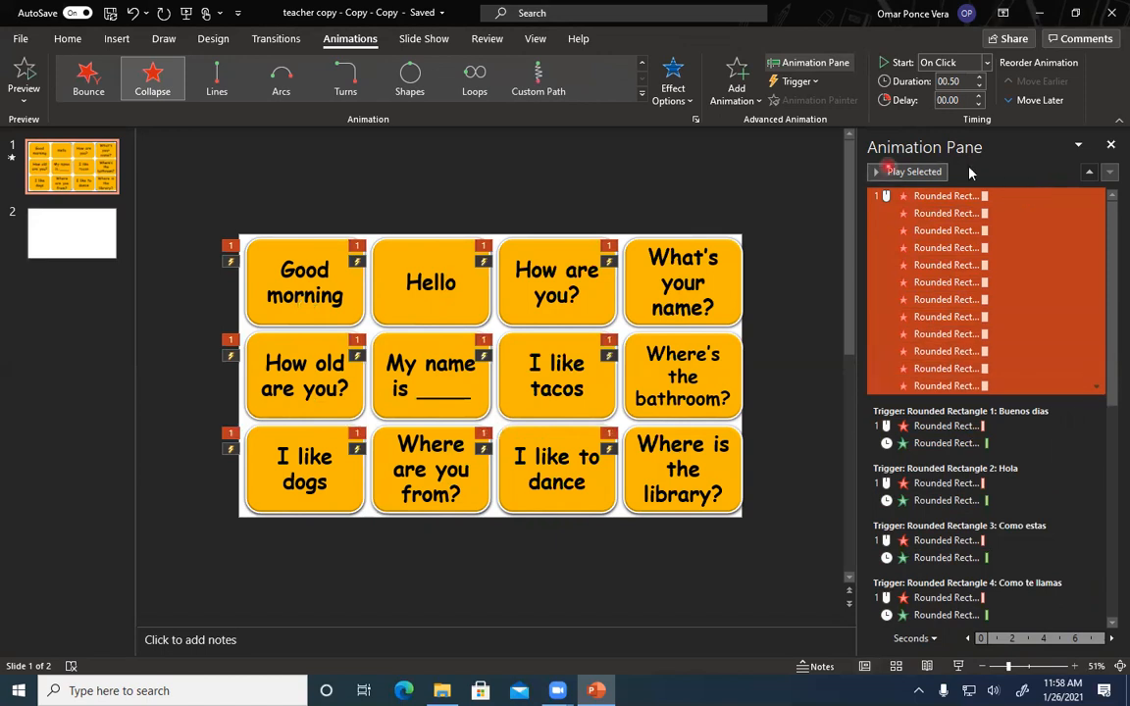
pyautogui.click(980, 87)
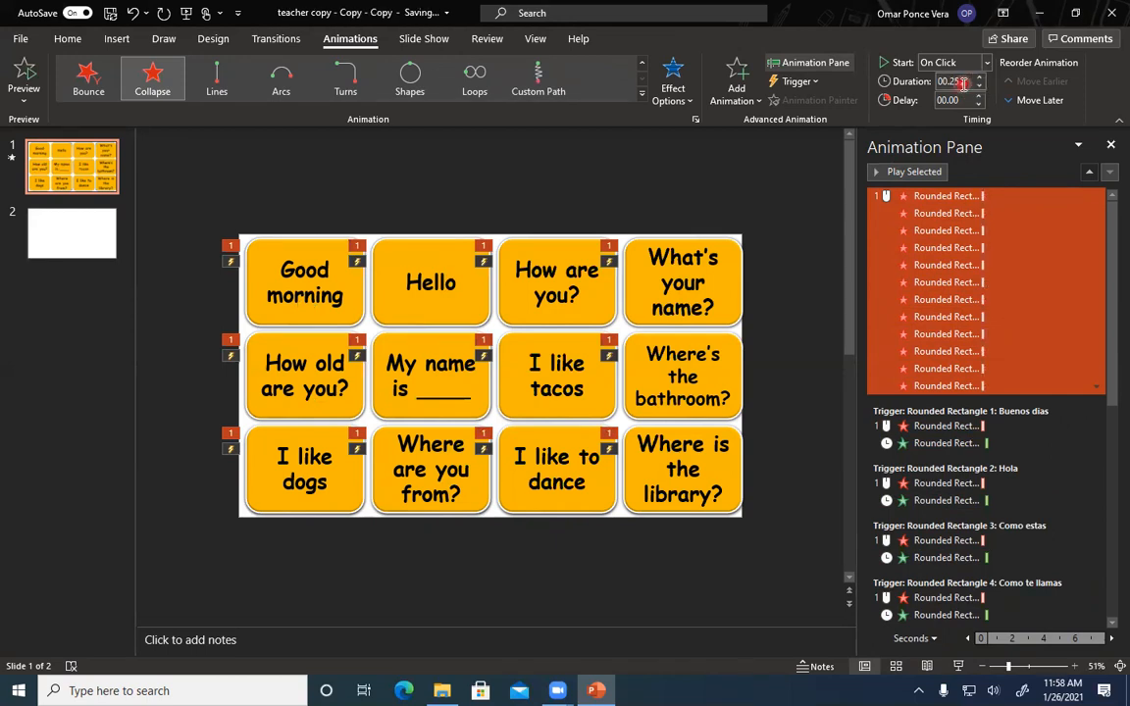
pyautogui.click(894, 171)
pyautogui.click(814, 182)
pyautogui.click(760, 204)
pyautogui.click(451, 188)
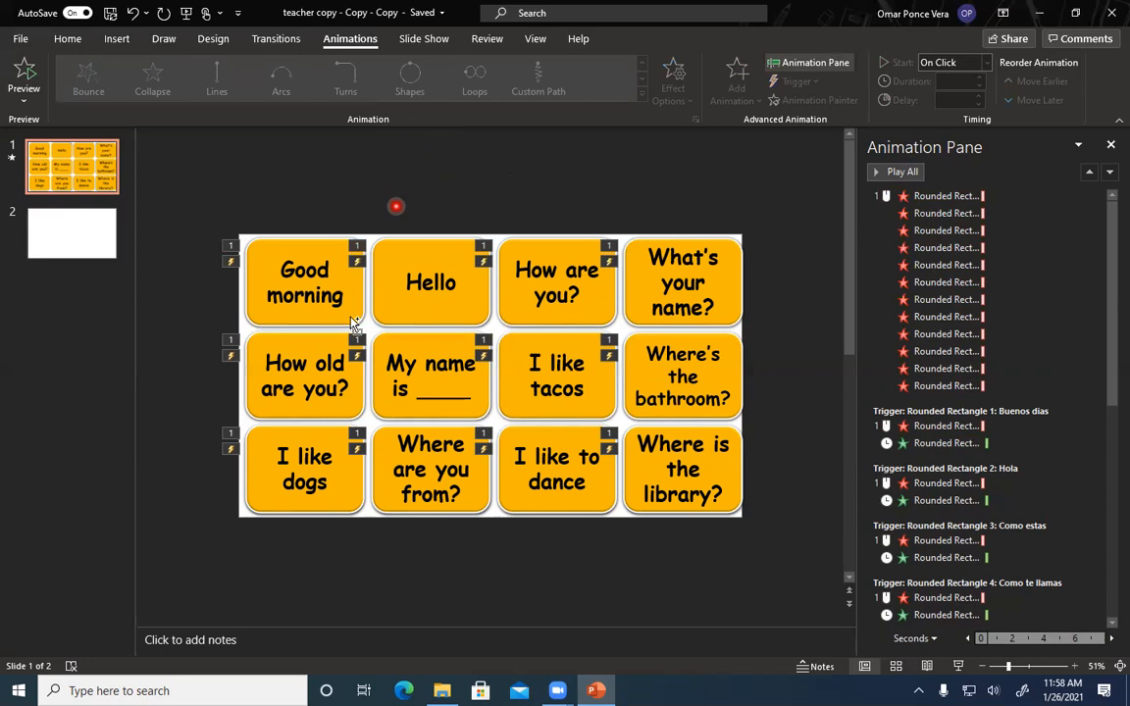
# Select all twelve orange English cards together and send them to the back, behind the blue Spanish cards.
pyautogui.click(355, 322)
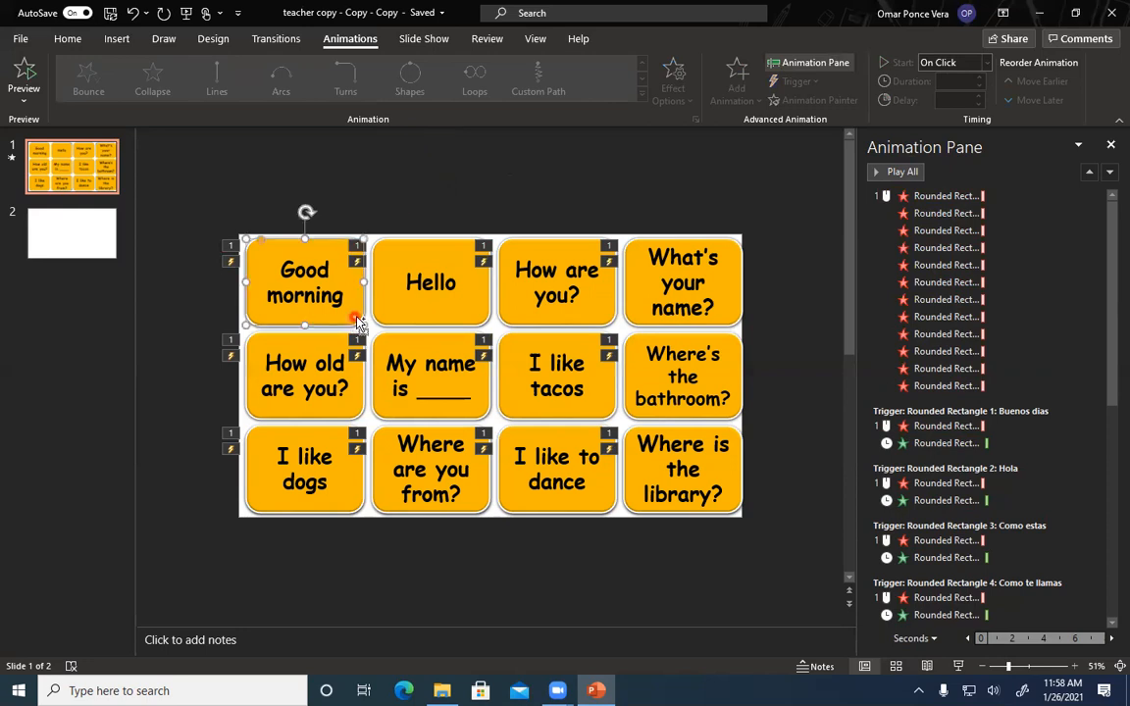
pyautogui.keyDown('shift'); pyautogui.click(604, 313); pyautogui.keyUp('shift')
pyautogui.keyDown('shift'); pyautogui.click(686, 308); pyautogui.keyUp('shift')
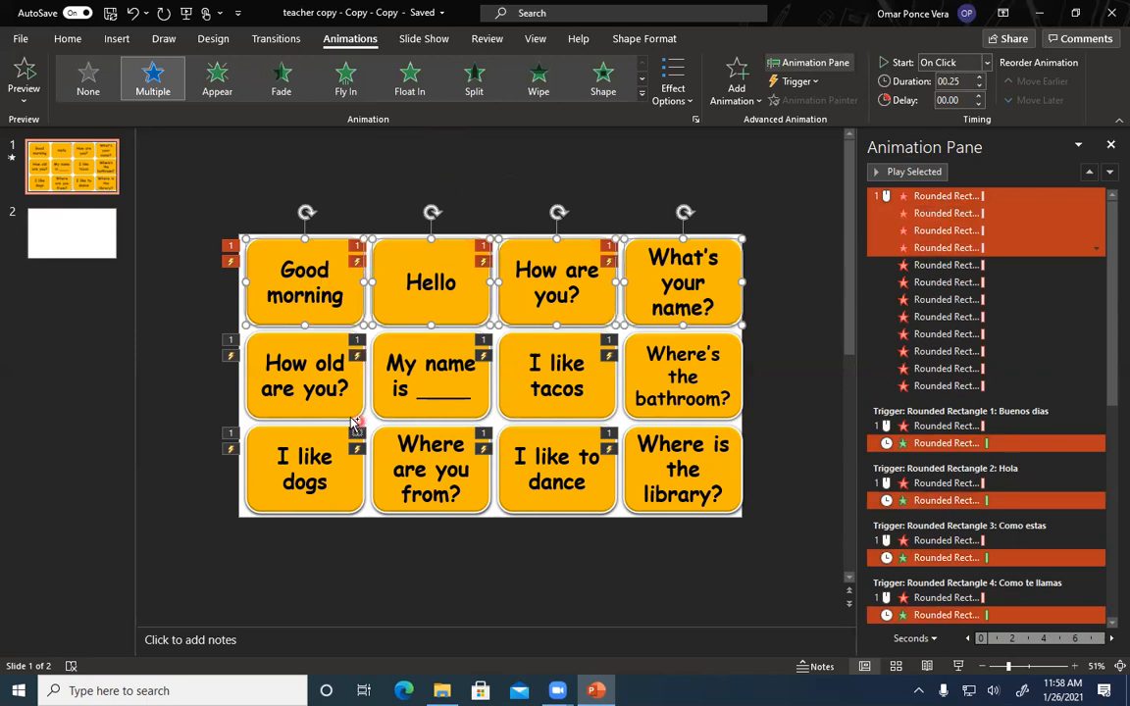
pyautogui.keyDown('shift'); pyautogui.click(569, 378); pyautogui.keyUp('shift')
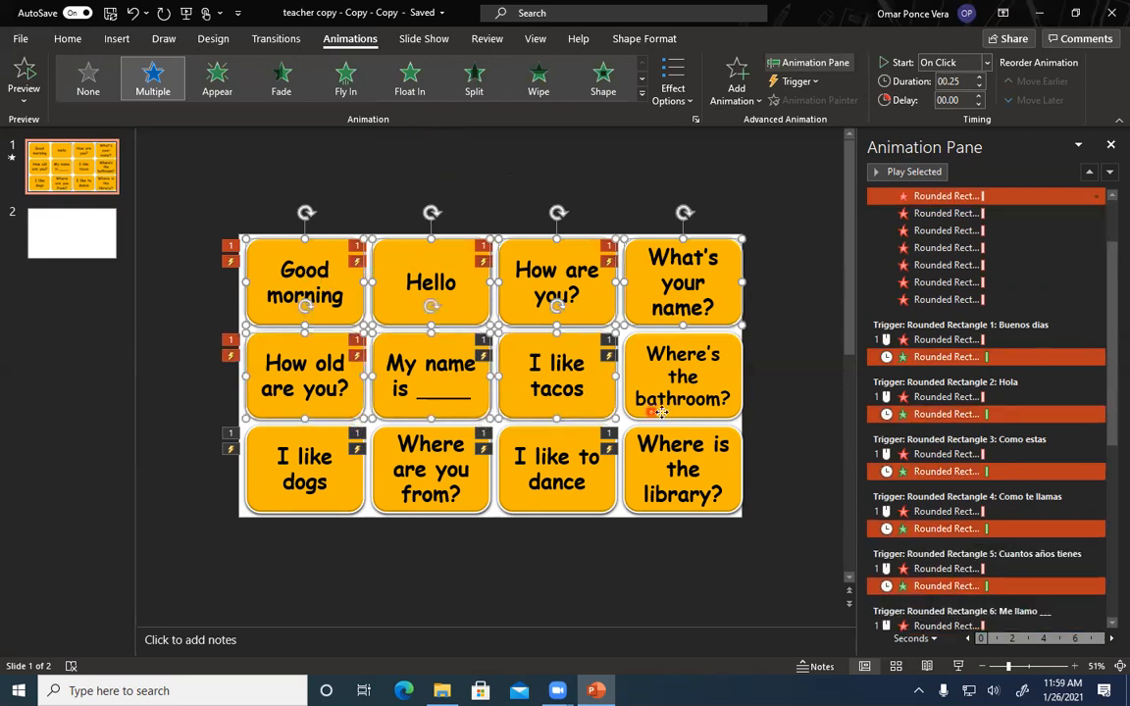
pyautogui.keyDown('shift'); pyautogui.click(432, 407); pyautogui.keyUp('shift')
pyautogui.keyDown('shift'); pyautogui.click(335, 441); pyautogui.keyUp('shift')
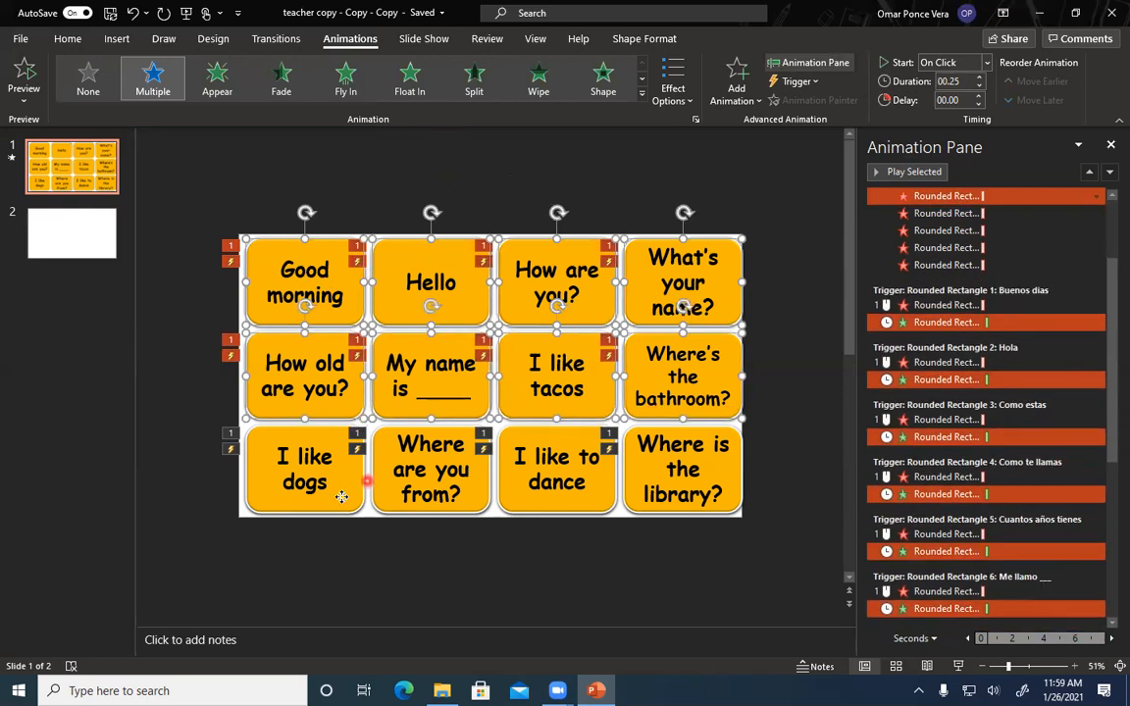
pyautogui.keyDown('shift'); pyautogui.click(435, 455); pyautogui.keyUp('shift')
pyautogui.keyDown('shift'); pyautogui.click(603, 502); pyautogui.keyUp('shift')
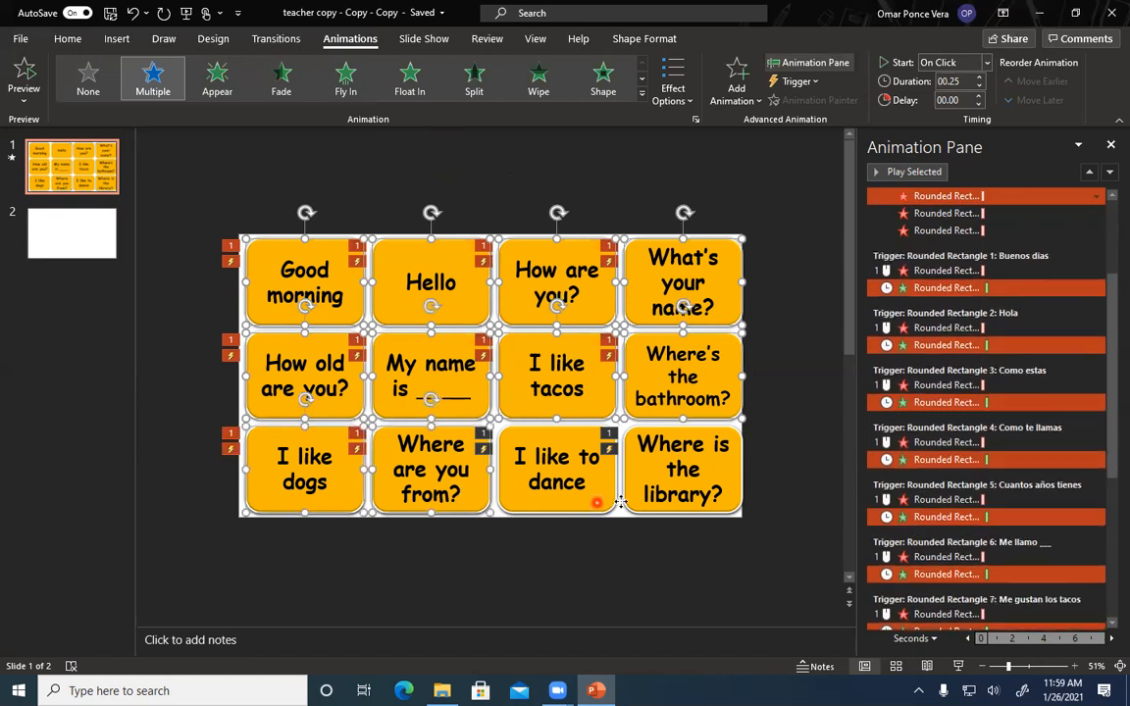
pyautogui.keyDown('shift'); pyautogui.click(729, 475); pyautogui.keyUp('shift')
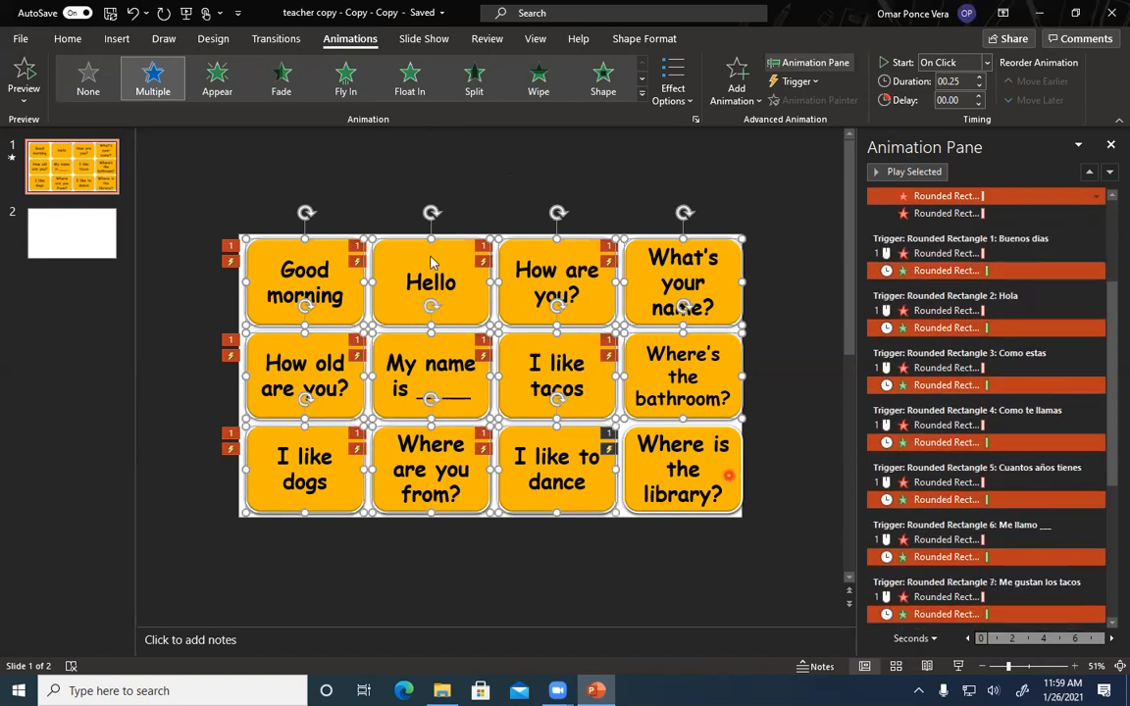
pyautogui.keyDown('shift'); pyautogui.click(468, 257); pyautogui.keyUp('shift')
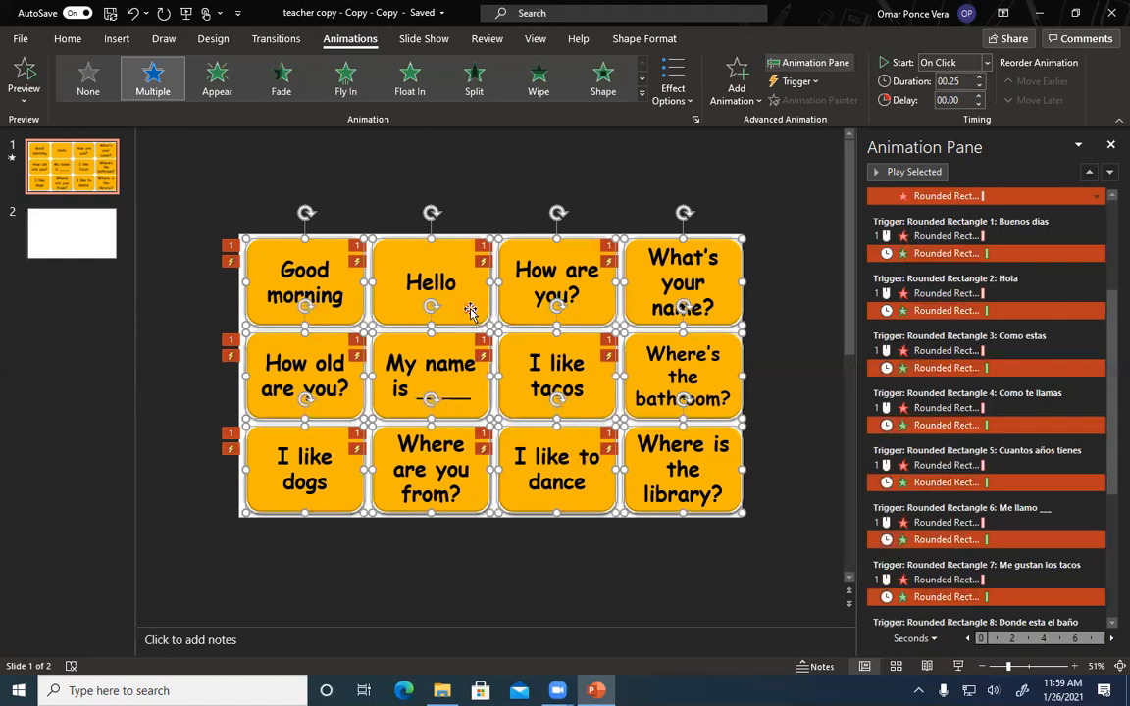
pyautogui.rightClick(471, 314)
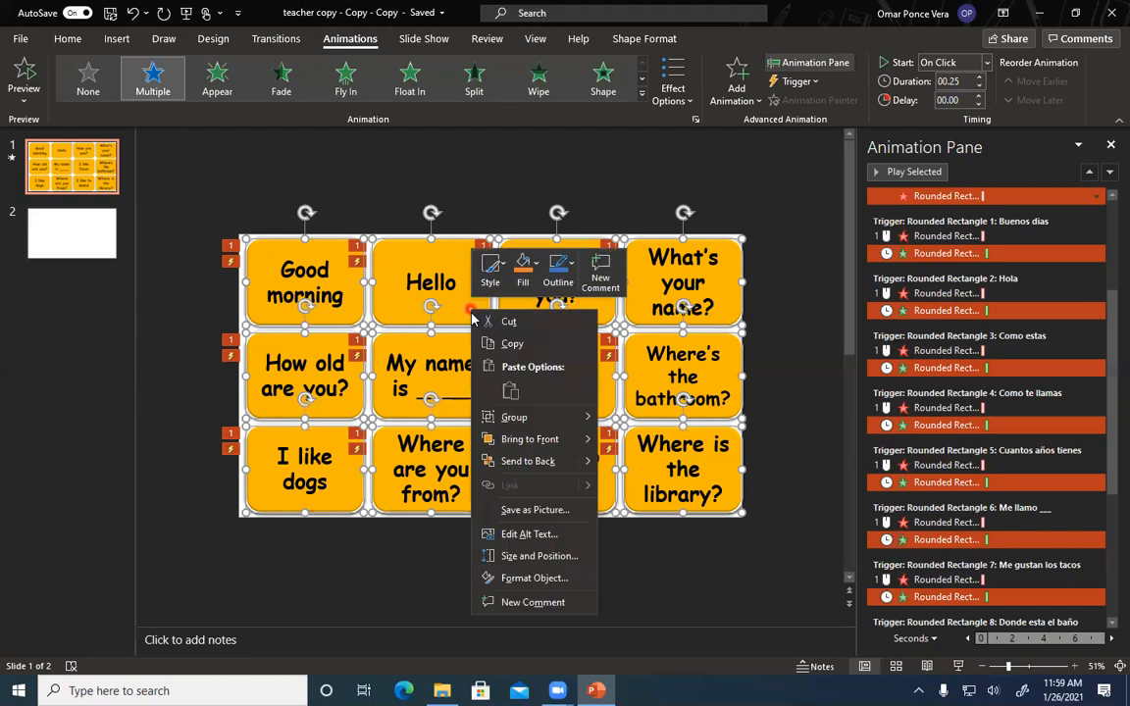
pyautogui.click(525, 463)
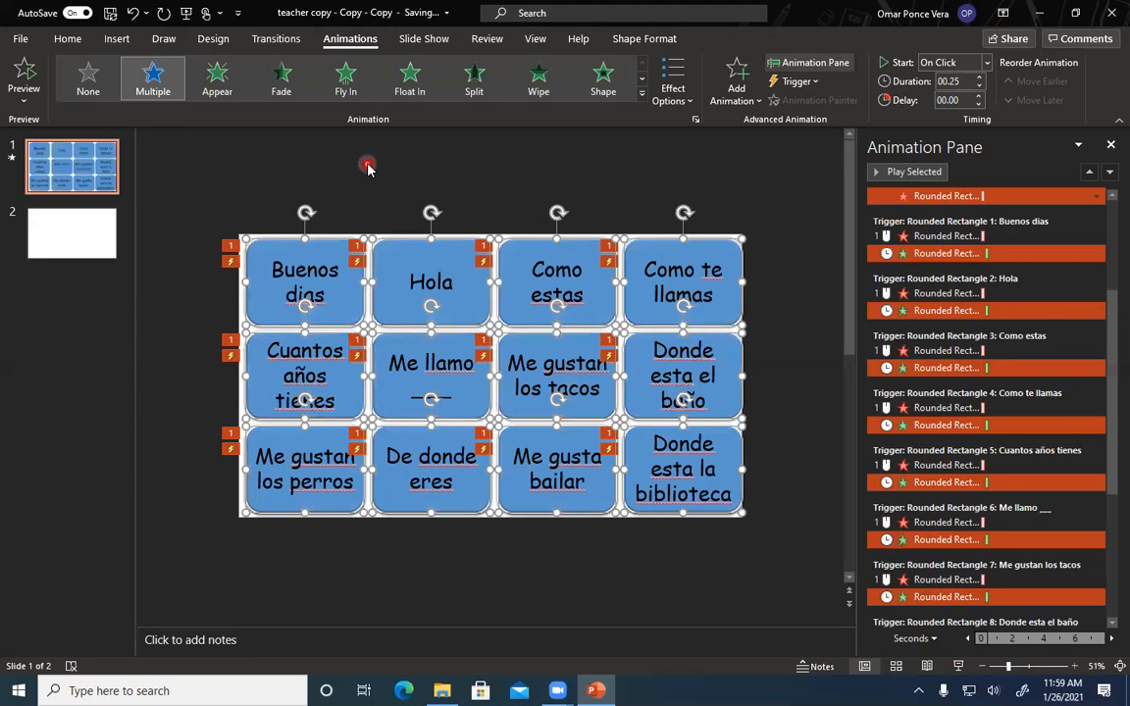
pyautogui.click(468, 159)
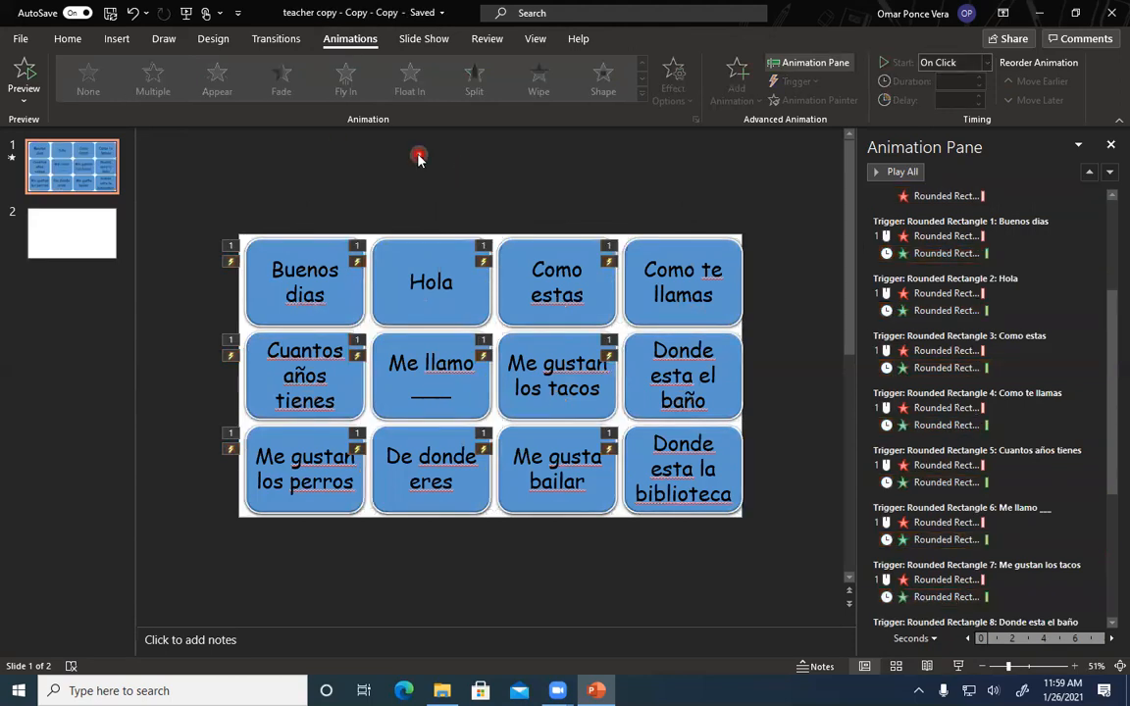
# Add the Stretch entrance effect to all twelve blue Spanish cards at once, as an additional animation.
pyautogui.click(350, 308)
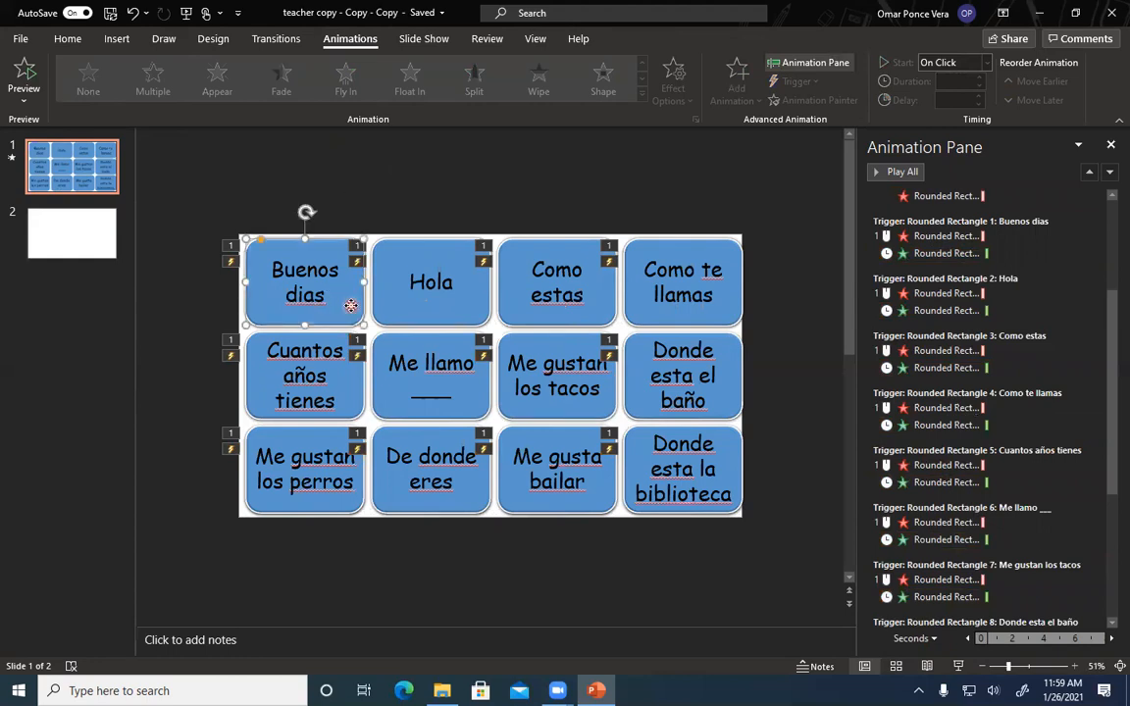
pyautogui.keyDown('shift'); pyautogui.click(467, 315); pyautogui.keyUp('shift')
pyautogui.keyDown('shift'); pyautogui.click(540, 279); pyautogui.keyUp('shift')
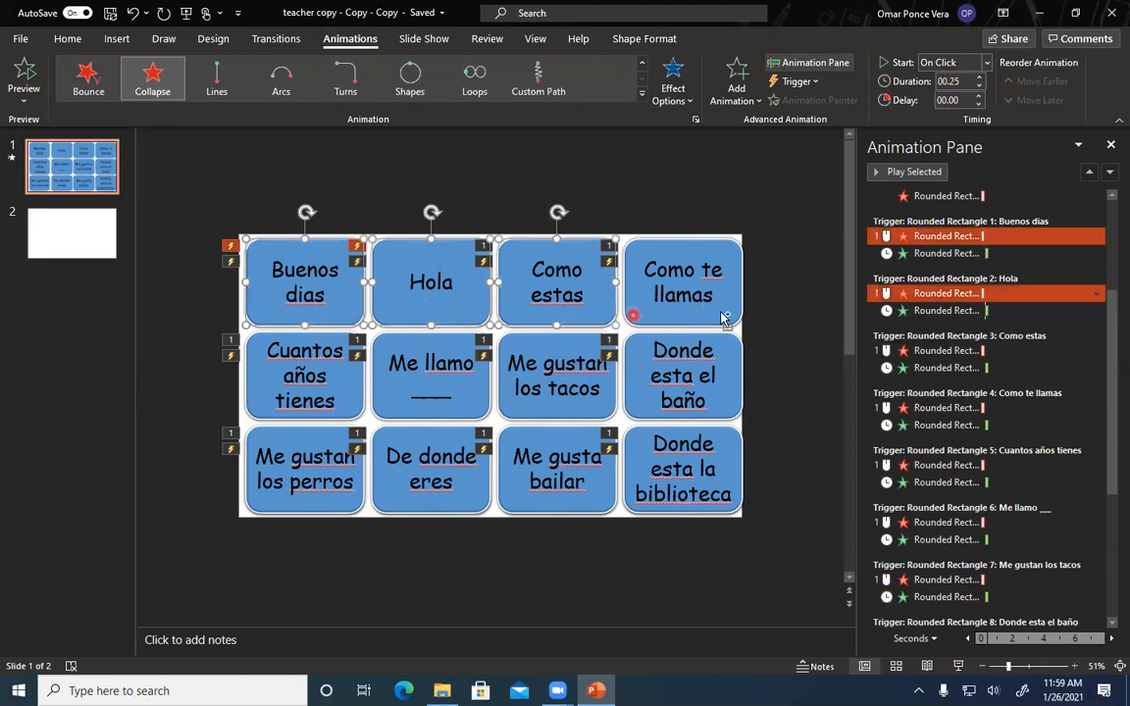
pyautogui.keyDown('shift'); pyautogui.click(647, 281); pyautogui.keyUp('shift')
pyautogui.keyDown('shift'); pyautogui.click(316, 365); pyautogui.keyUp('shift')
pyautogui.keyDown('shift'); pyautogui.click(428, 373); pyautogui.keyUp('shift')
pyautogui.keyDown('shift'); pyautogui.click(608, 403); pyautogui.keyUp('shift')
pyautogui.keyDown('shift'); pyautogui.click(732, 409); pyautogui.keyUp('shift')
pyautogui.keyDown('shift'); pyautogui.click(361, 500); pyautogui.keyUp('shift')
pyautogui.keyDown('shift'); pyautogui.click(473, 502); pyautogui.keyUp('shift')
pyautogui.keyDown('shift'); pyautogui.click(574, 507); pyautogui.keyUp('shift')
pyautogui.keyDown('shift'); pyautogui.click(737, 461); pyautogui.keyUp('shift')
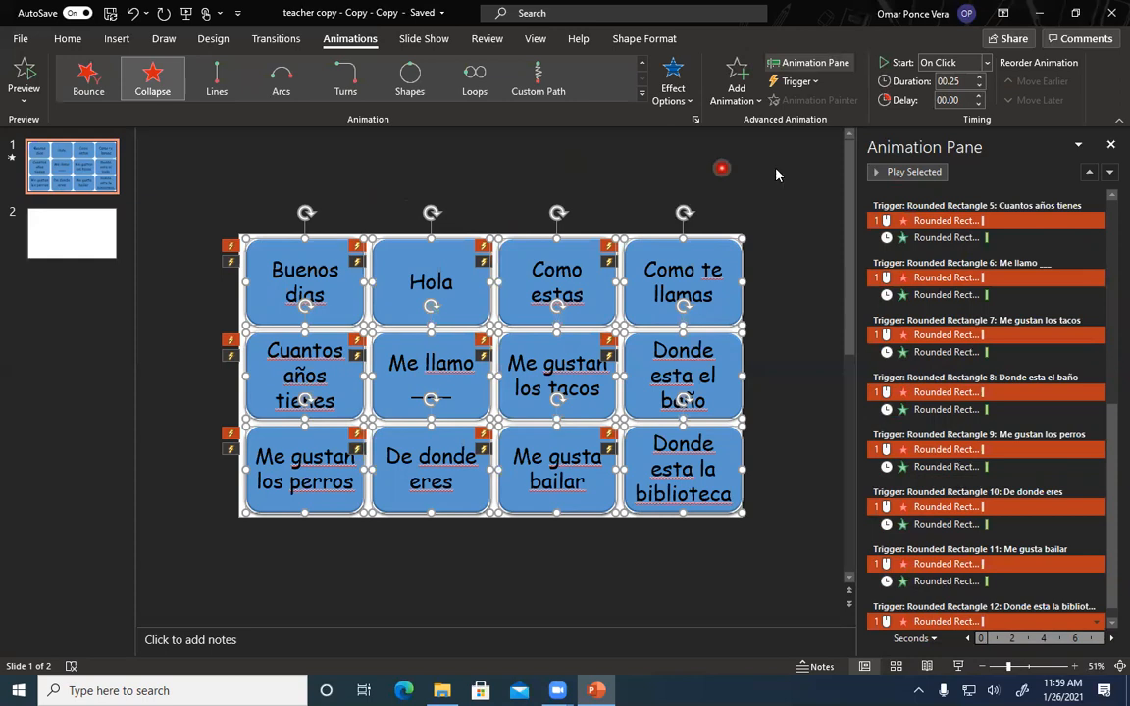
pyautogui.click(748, 106)
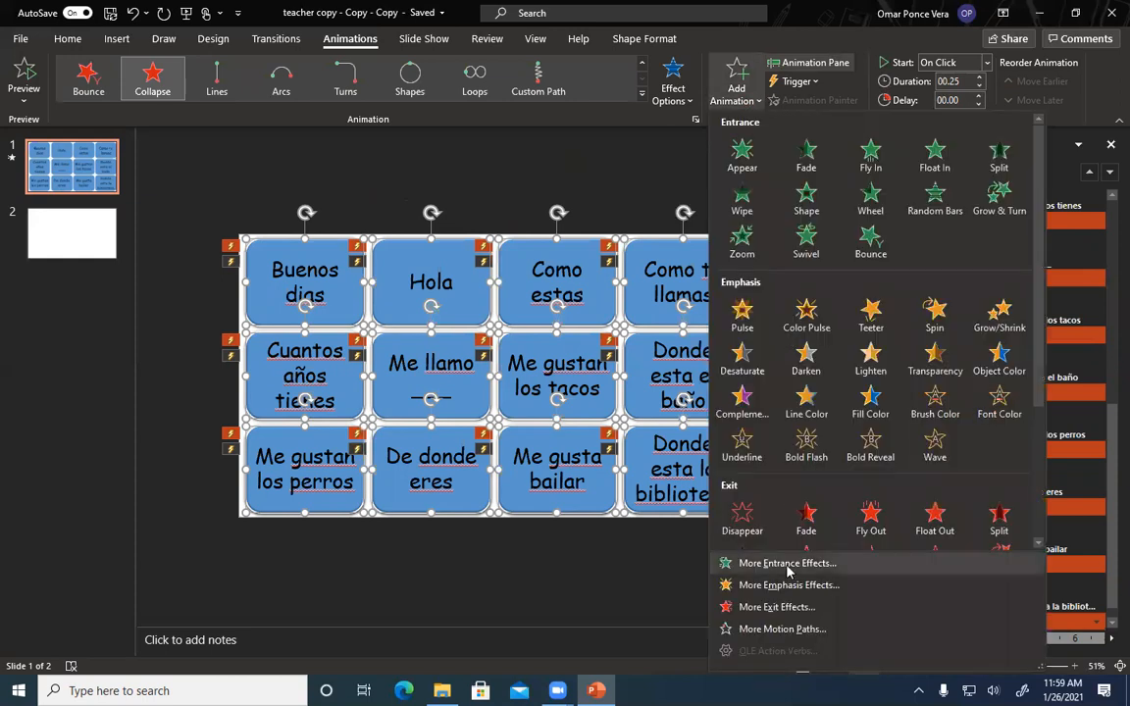
pyautogui.click(791, 567)
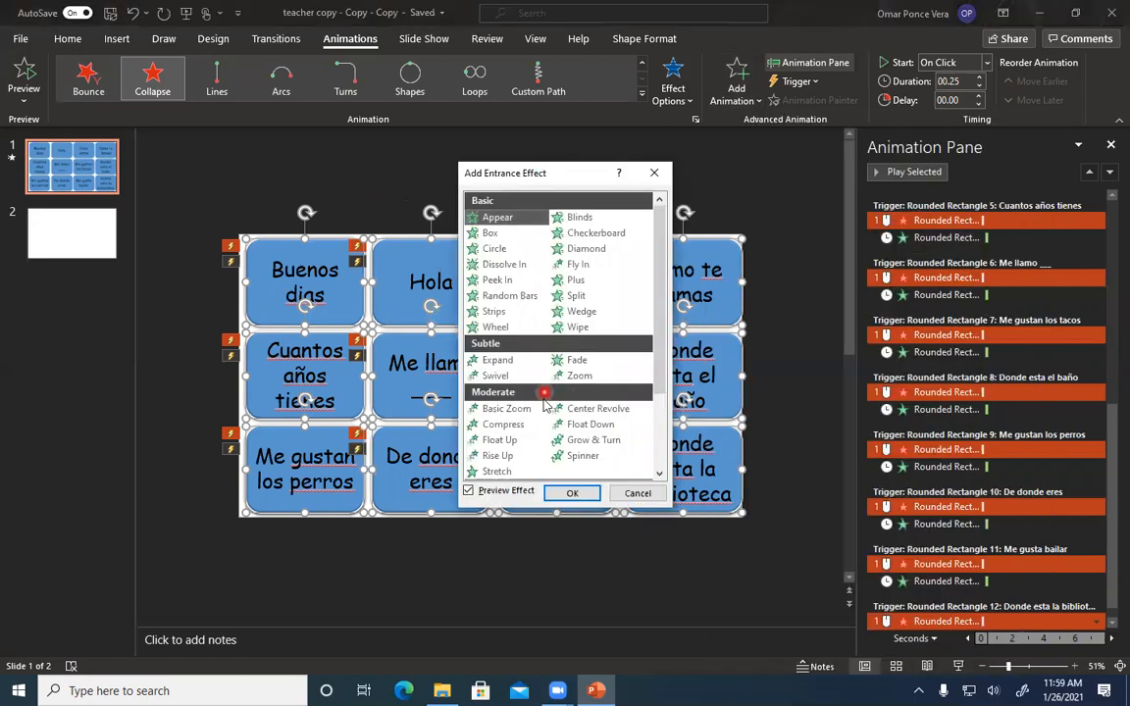
pyautogui.click(579, 312)
pyautogui.scroll(-2, 527, 359)
pyautogui.click(510, 379)
pyautogui.click(497, 383)
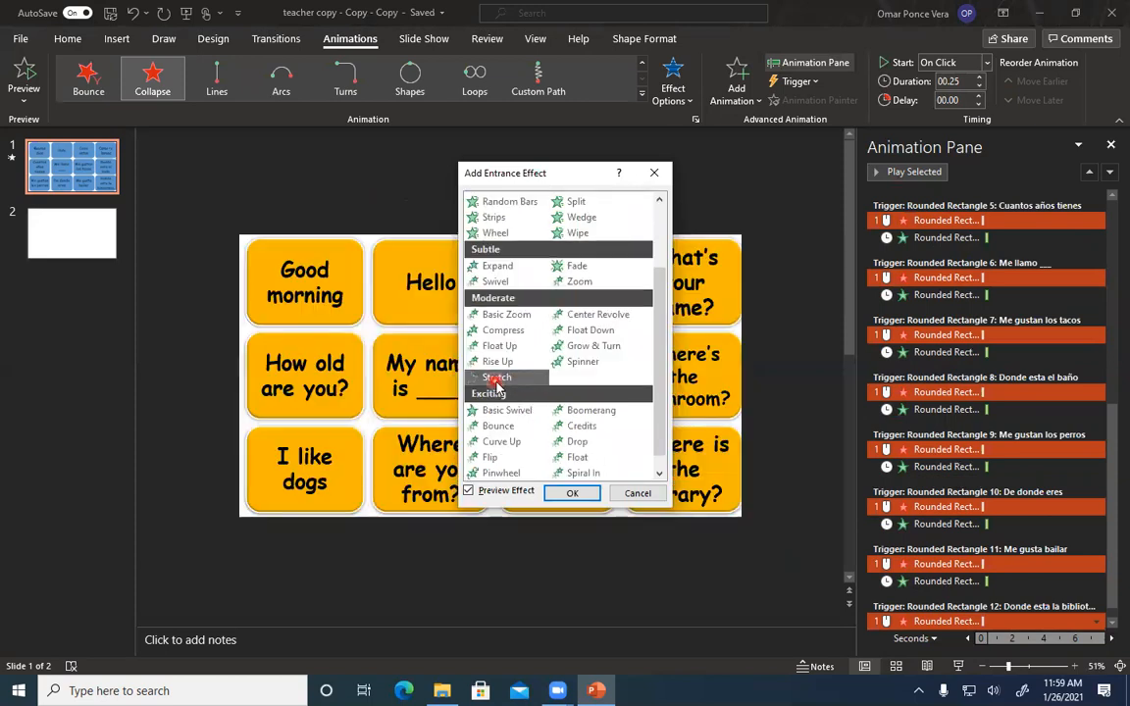
pyautogui.click(575, 493)
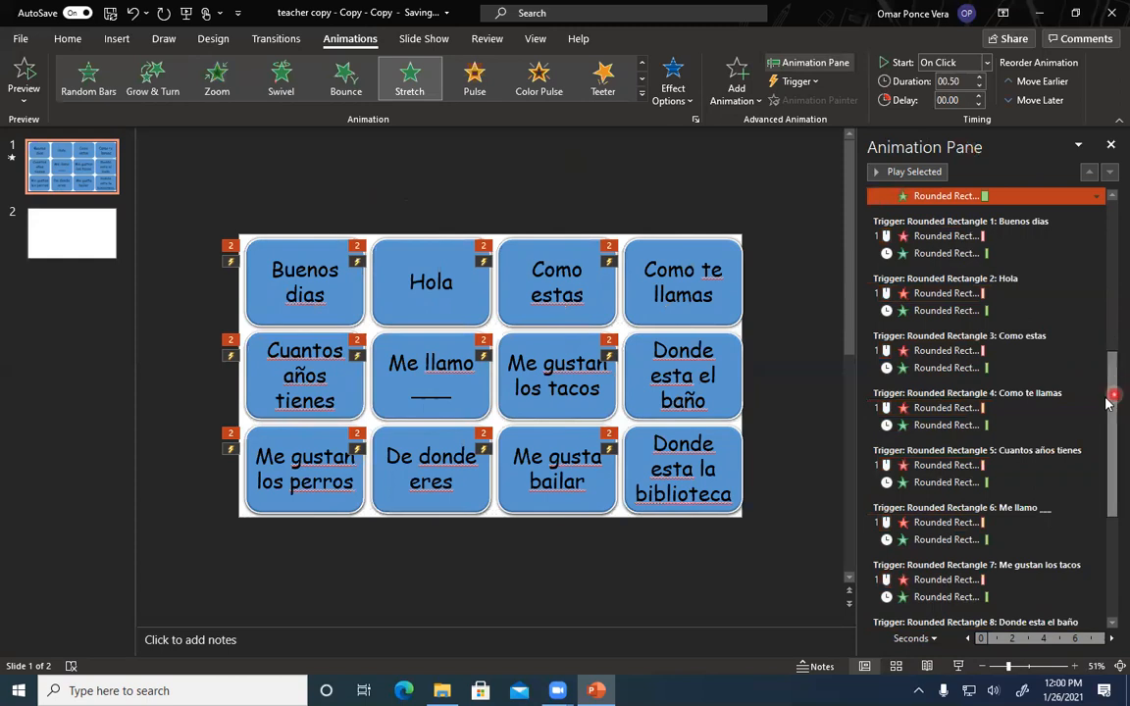
# Set the twelve new Stretch entrance effects to a duration of 0.25 seconds and to start After Previous.
pyautogui.moveTo(1109, 378); pyautogui.dragTo(1110, 232)
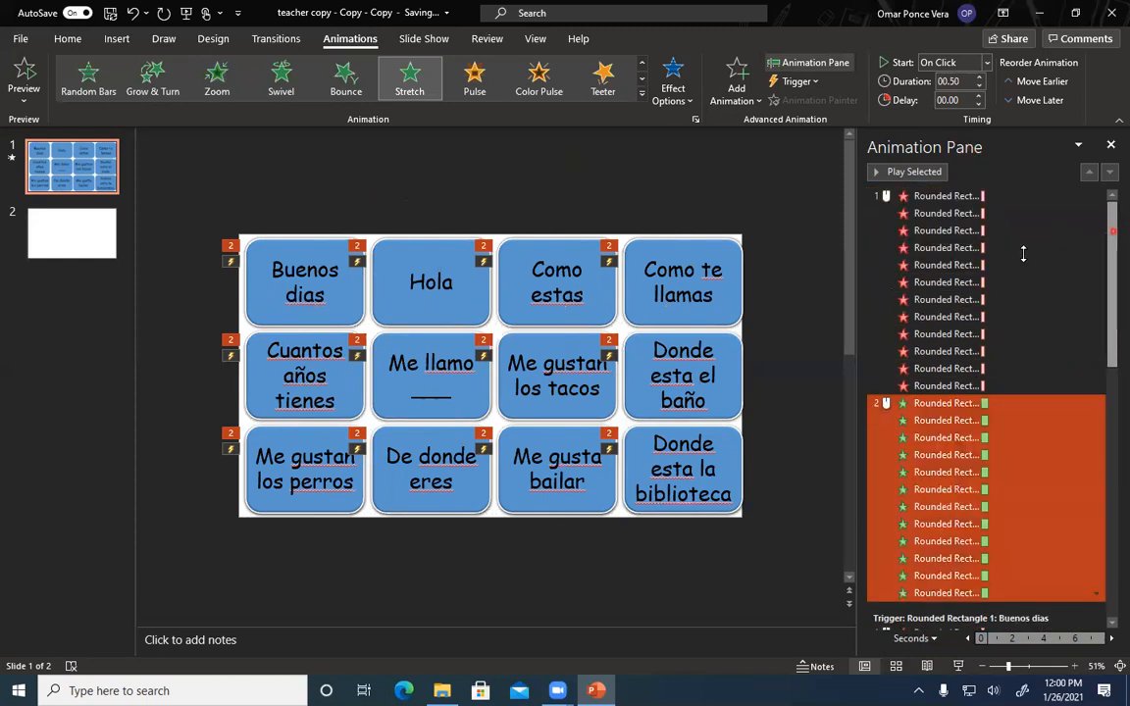
pyautogui.keyDown('ctrl'); pyautogui.click(956, 197); pyautogui.keyUp('ctrl')
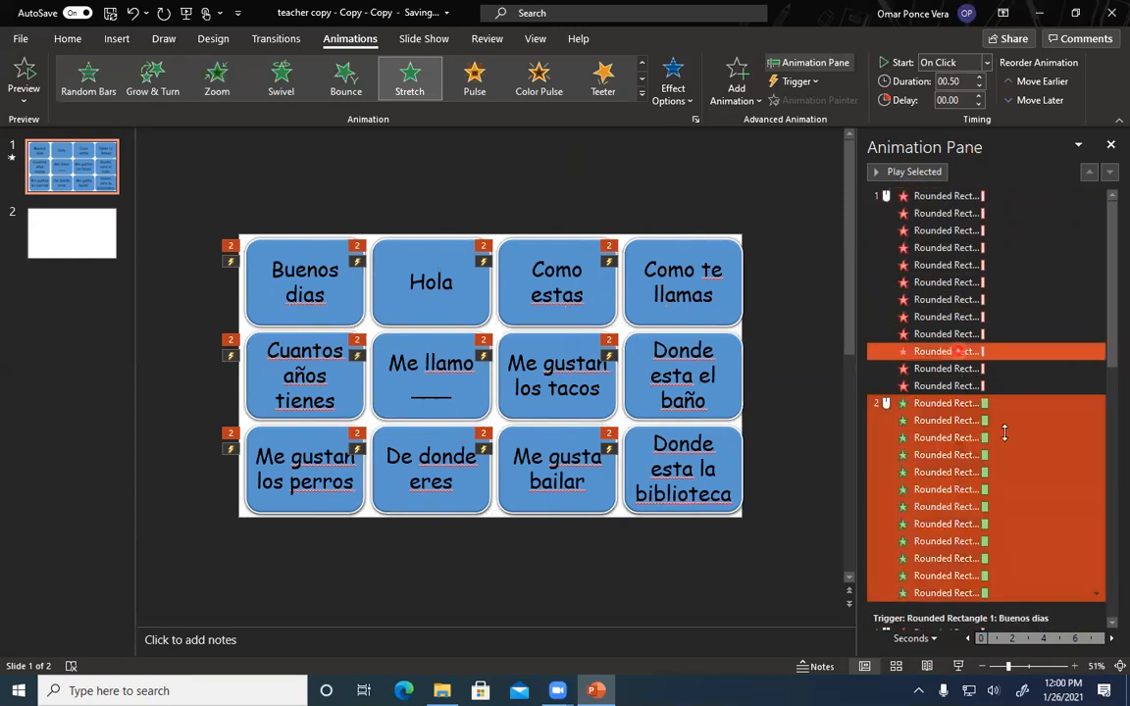
pyautogui.scroll(-2, 970, 314)
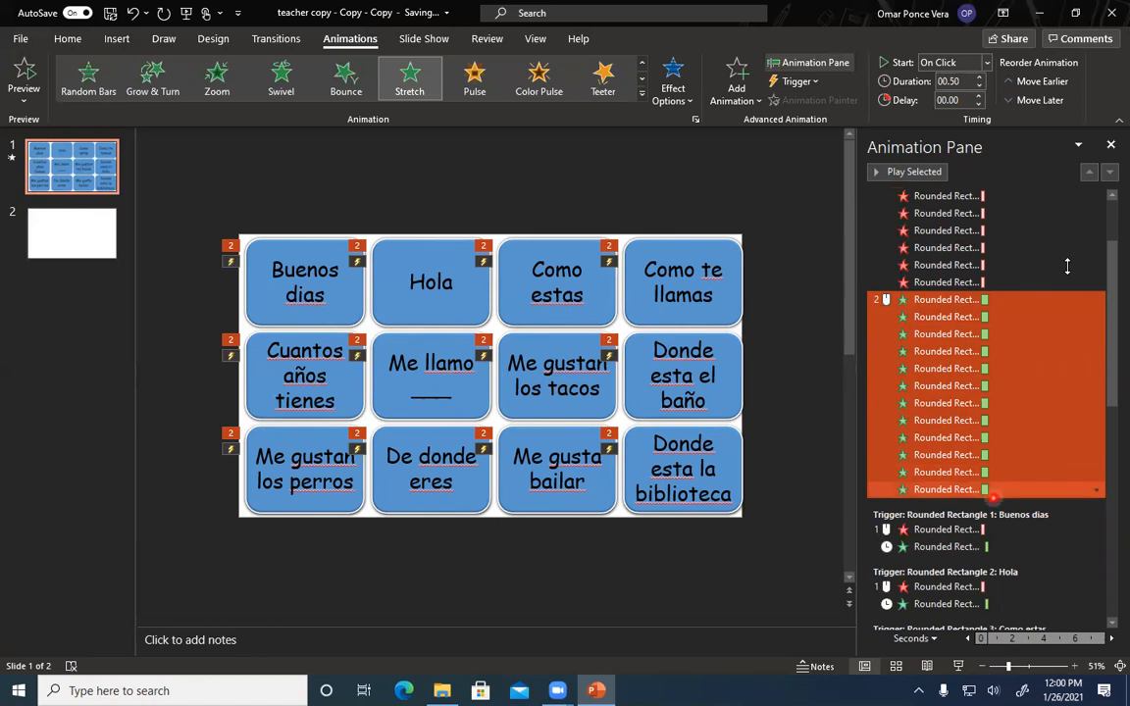
pyautogui.click(981, 86)
pyautogui.click(958, 82)
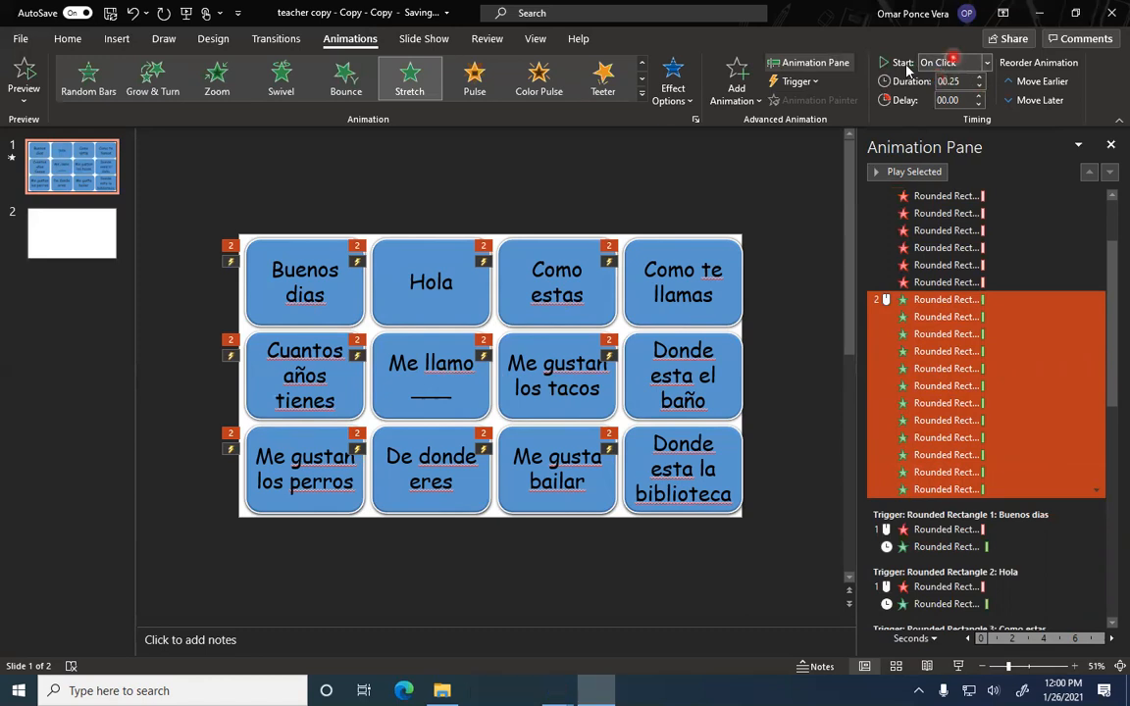
pyautogui.click(986, 64)
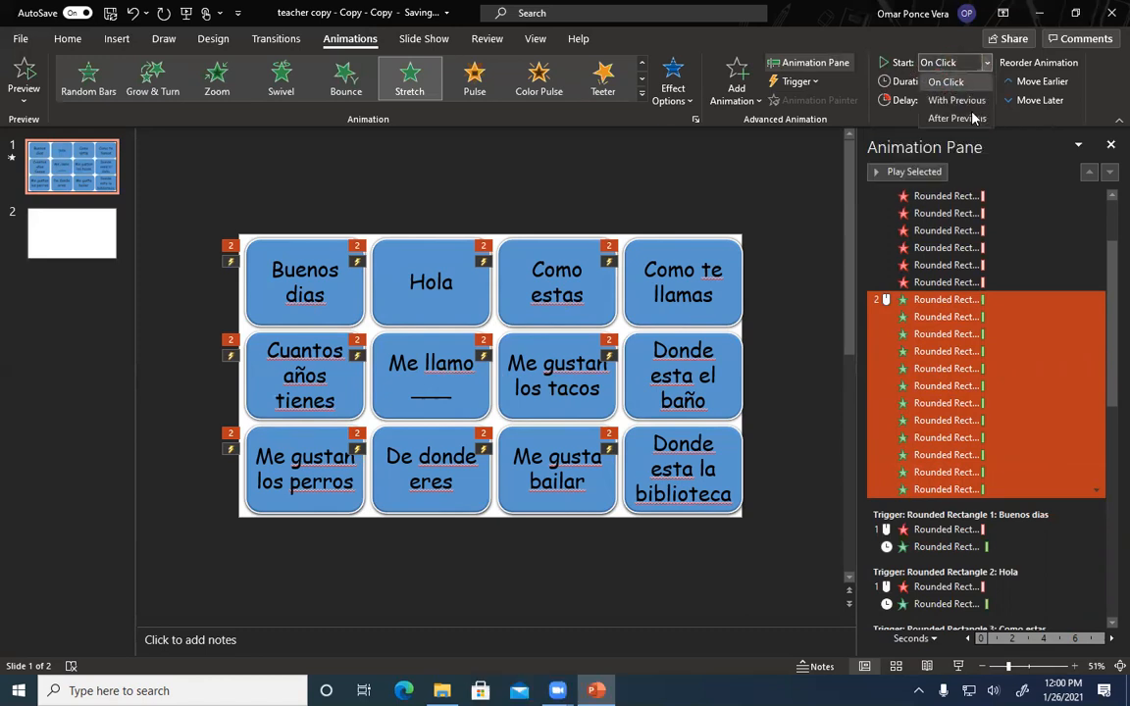
pyautogui.click(956, 118)
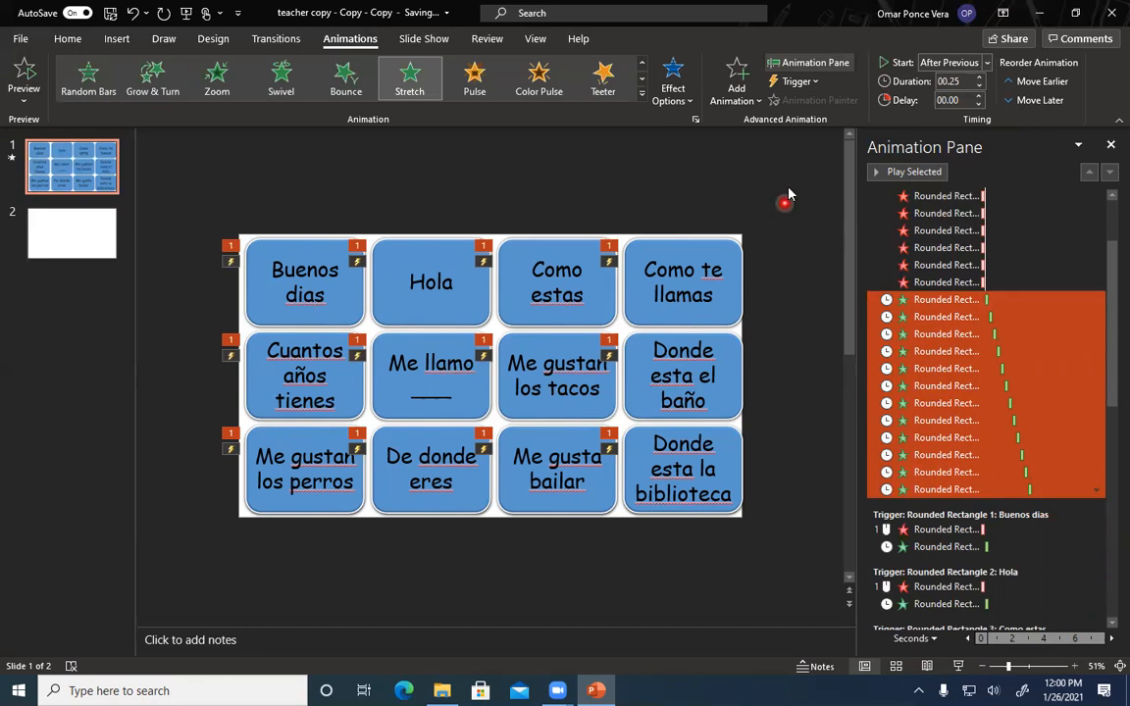
pyautogui.scroll(2, 982, 294)
pyautogui.click(1005, 332)
pyautogui.click(1066, 438)
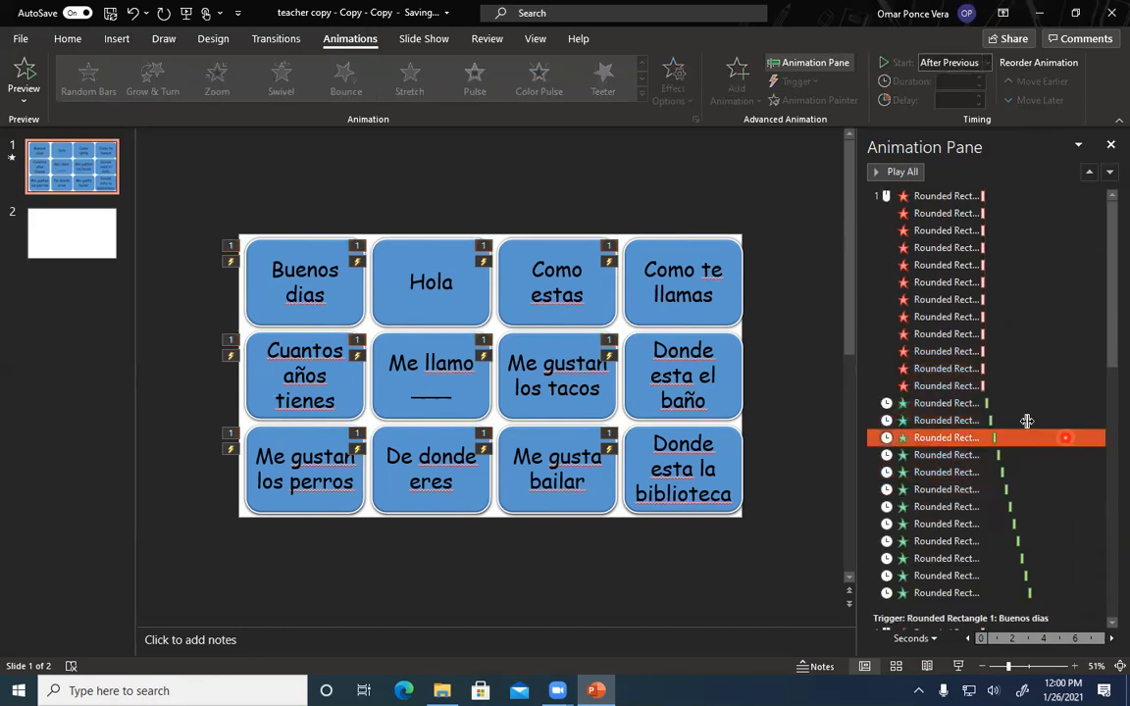
pyautogui.scroll(-6, 1026, 420)
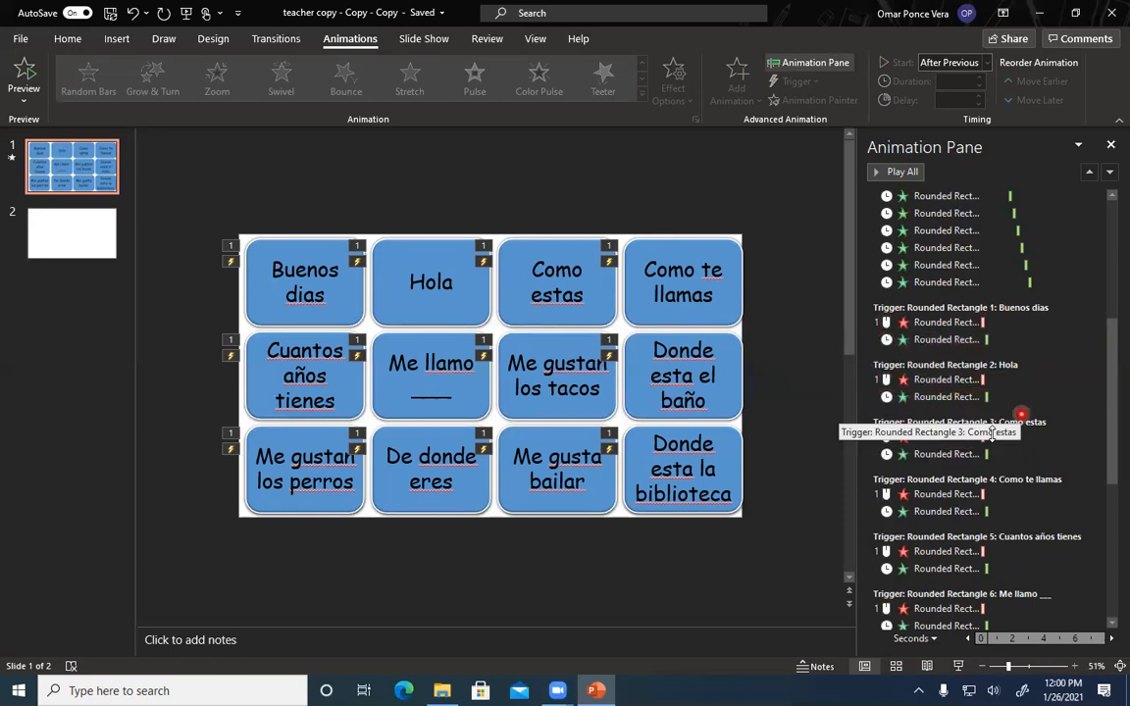
# Set the first untriggered Collapse exit to start on click of its own card, Rounded Rectangle 1: Good morning.
pyautogui.scroll(6, 1034, 350)
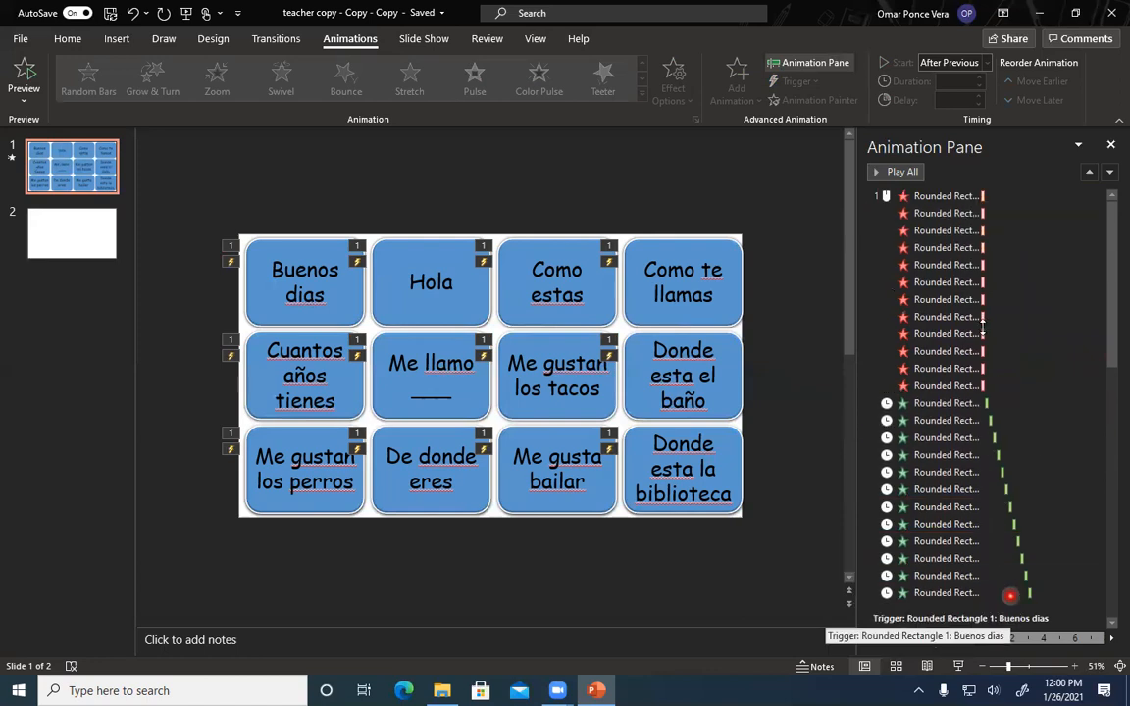
pyautogui.scroll(-3, 983, 328)
pyautogui.scroll(3, 991, 319)
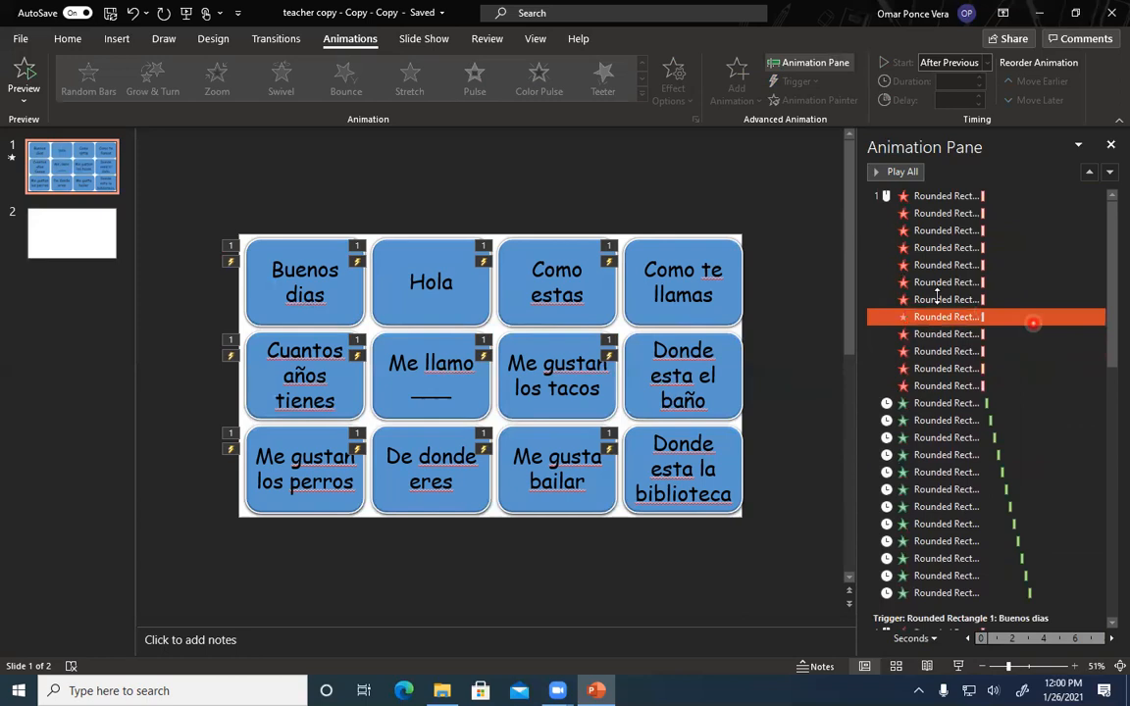
pyautogui.click(946, 195)
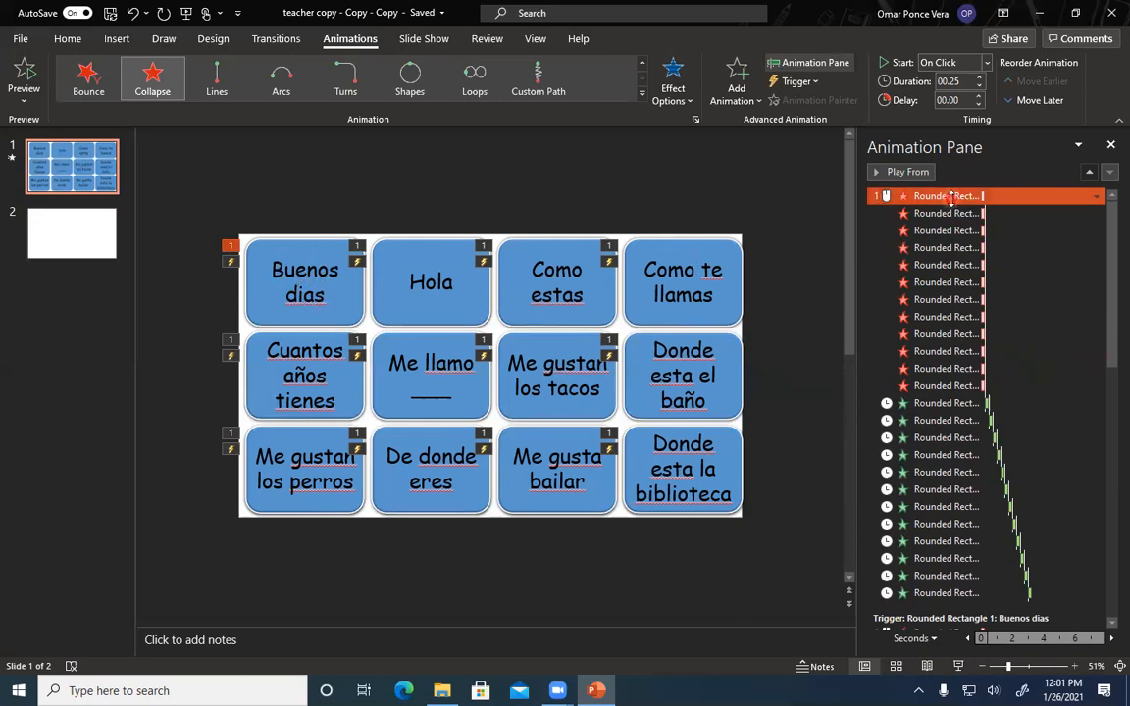
pyautogui.click(942, 231)
pyautogui.click(946, 195)
pyautogui.rightClick(947, 195)
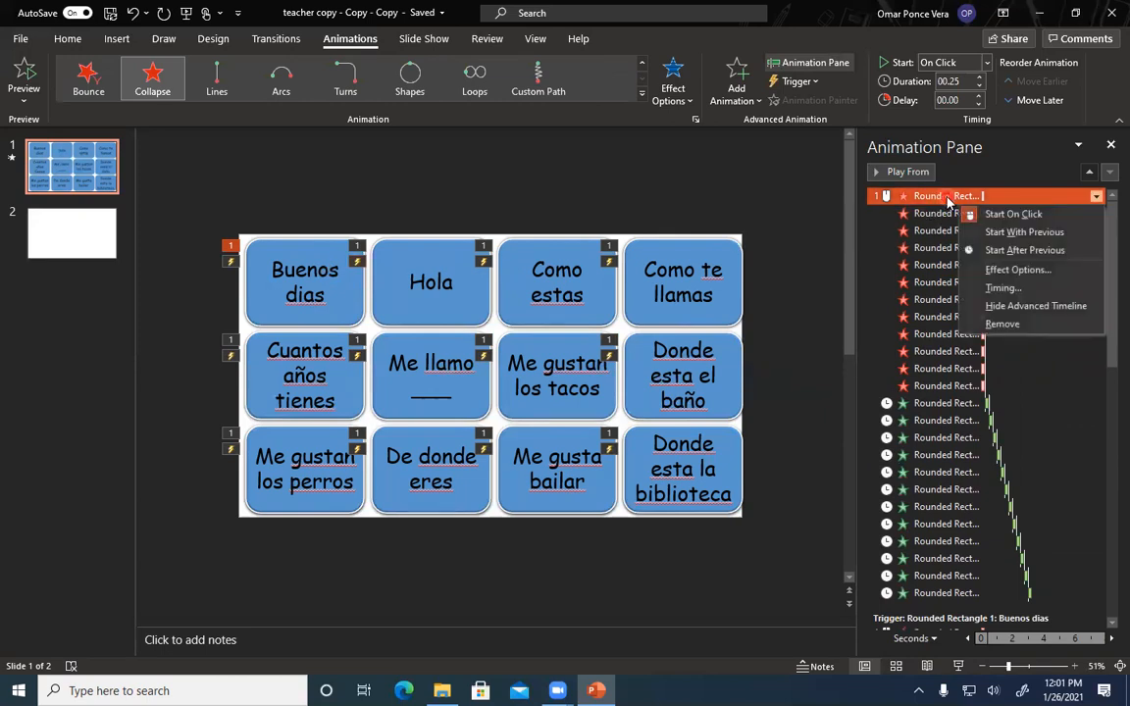
pyautogui.click(1000, 287)
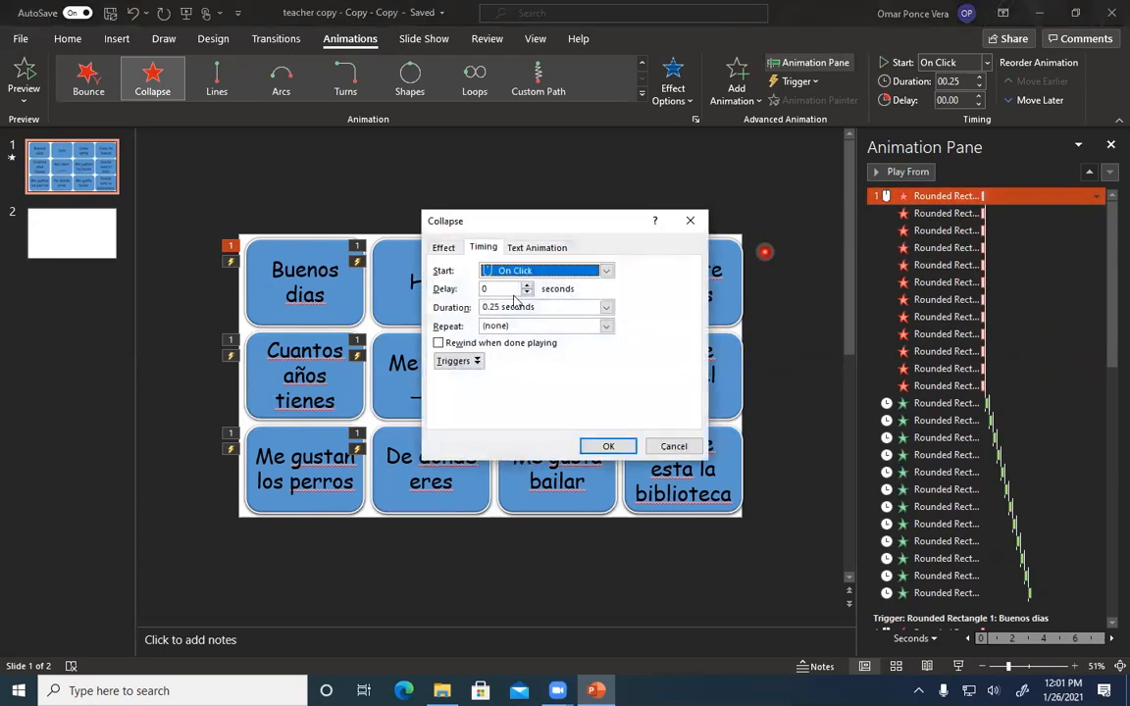
pyautogui.click(463, 362)
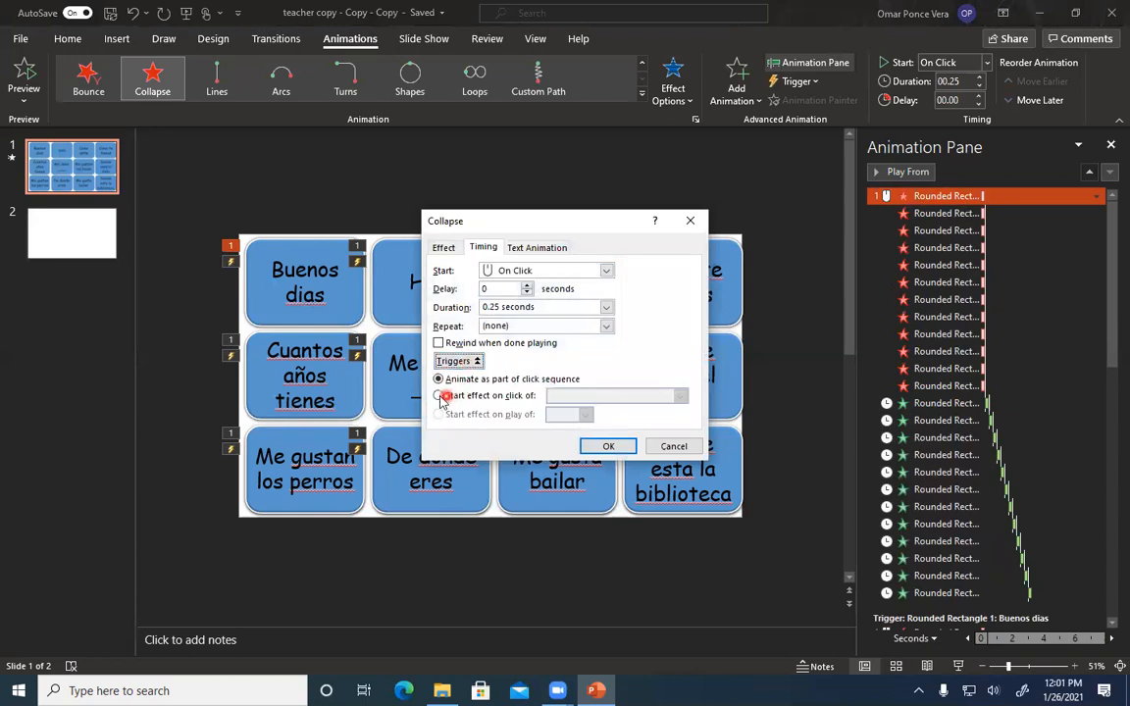
pyautogui.click(469, 397)
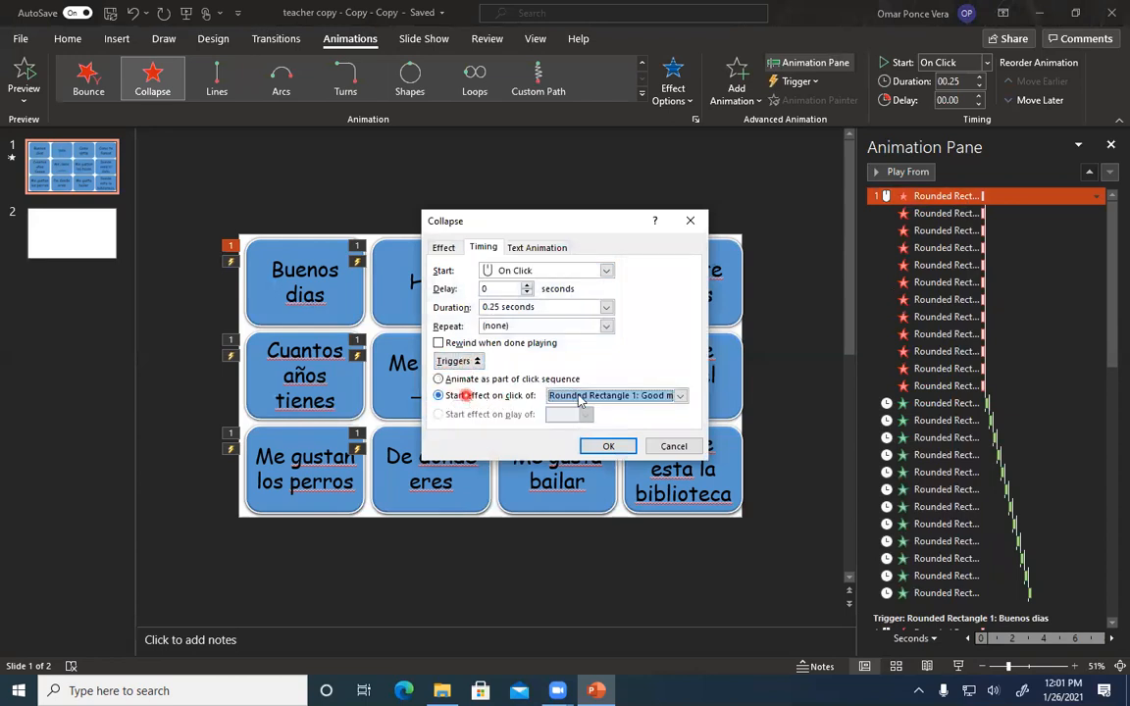
pyautogui.click(644, 396)
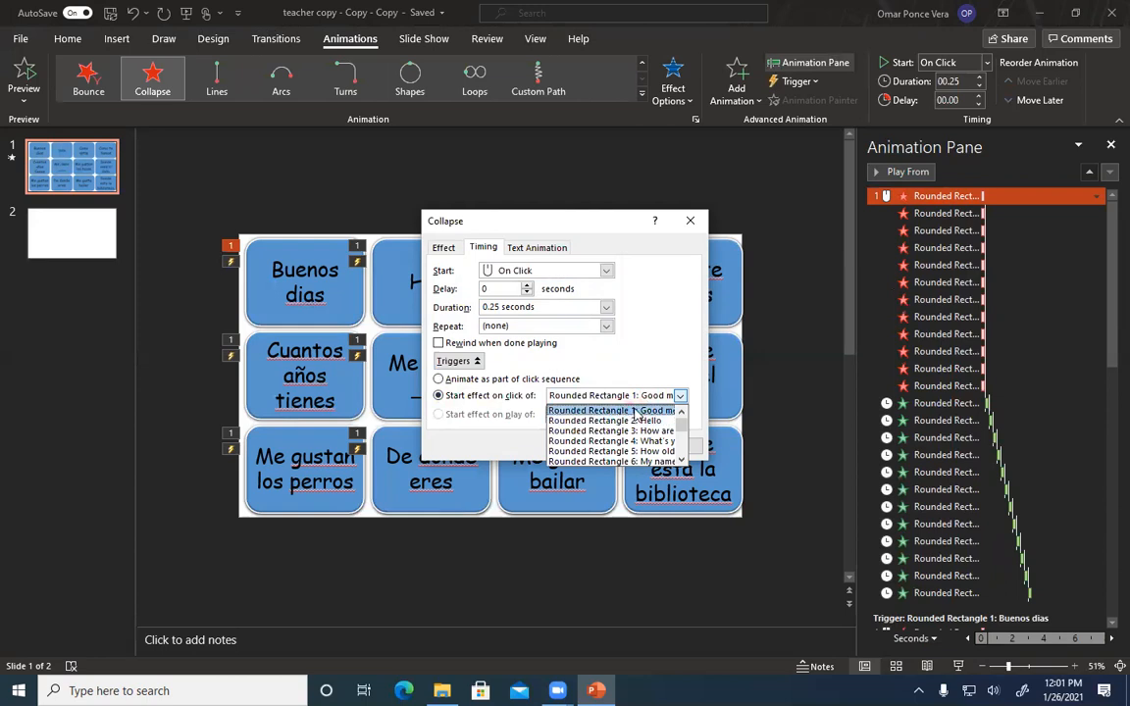
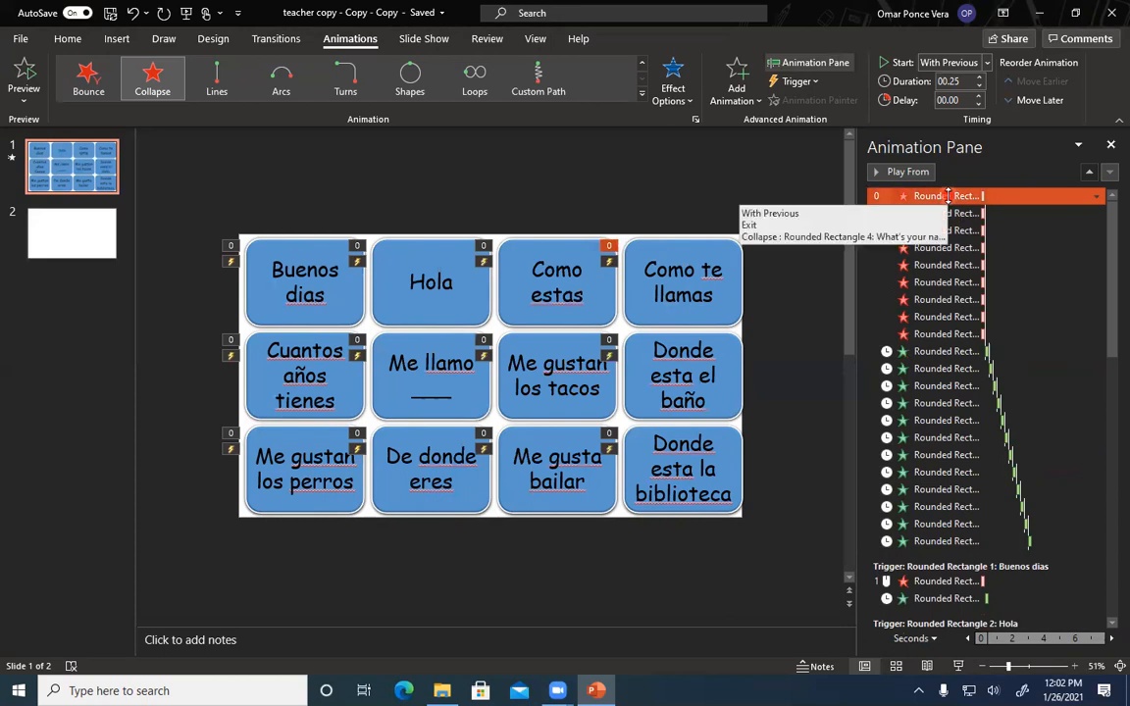
# Set the Collapse exit of the "What's your name?" card to start on click of Rounded Rectangle 4: What's your name?
pyautogui.click(1023, 286)
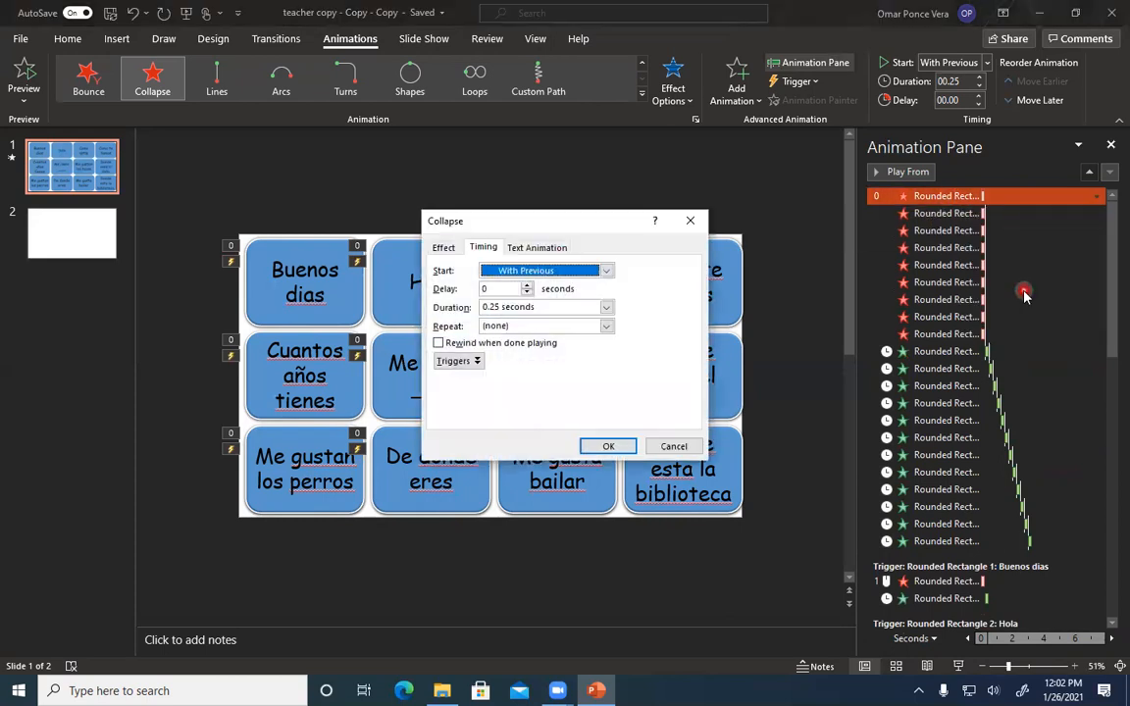
pyautogui.click(459, 361)
pyautogui.click(457, 397)
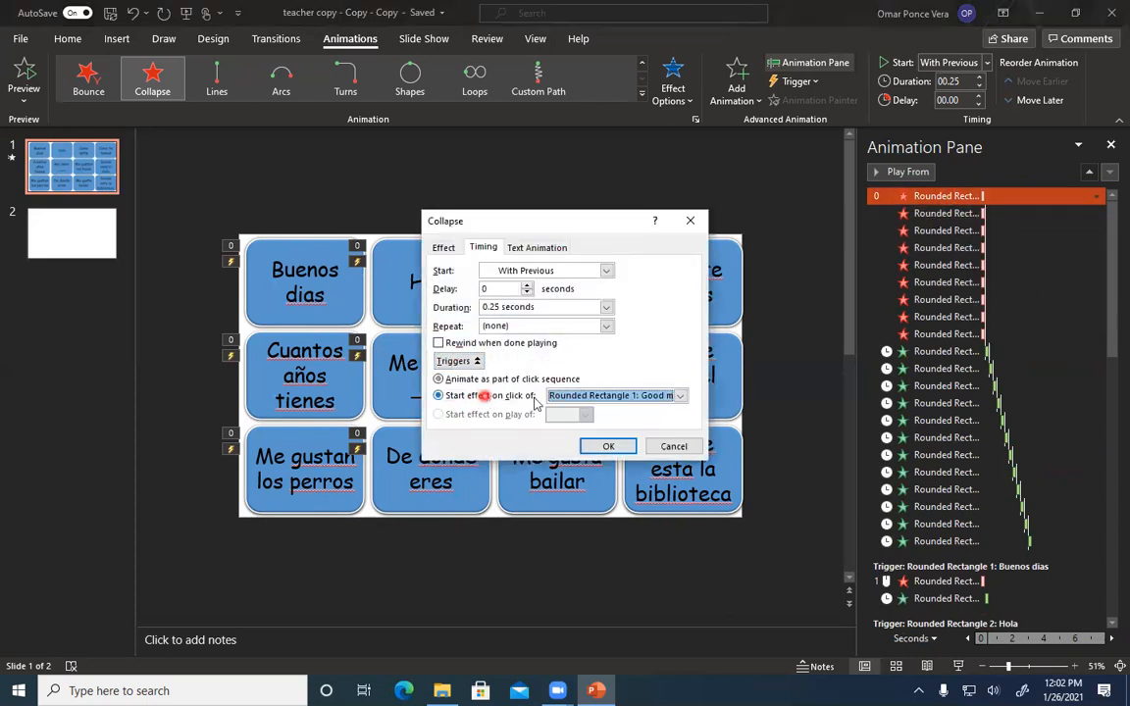
pyautogui.click(579, 397)
pyautogui.click(603, 443)
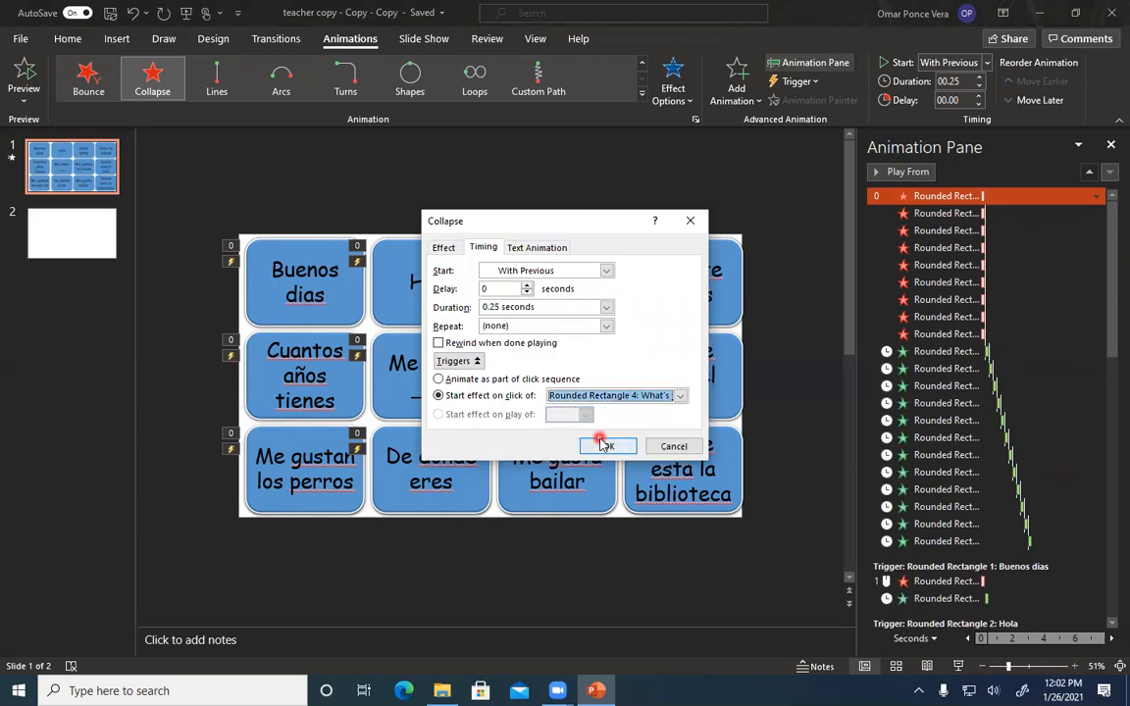
pyautogui.click(606, 447)
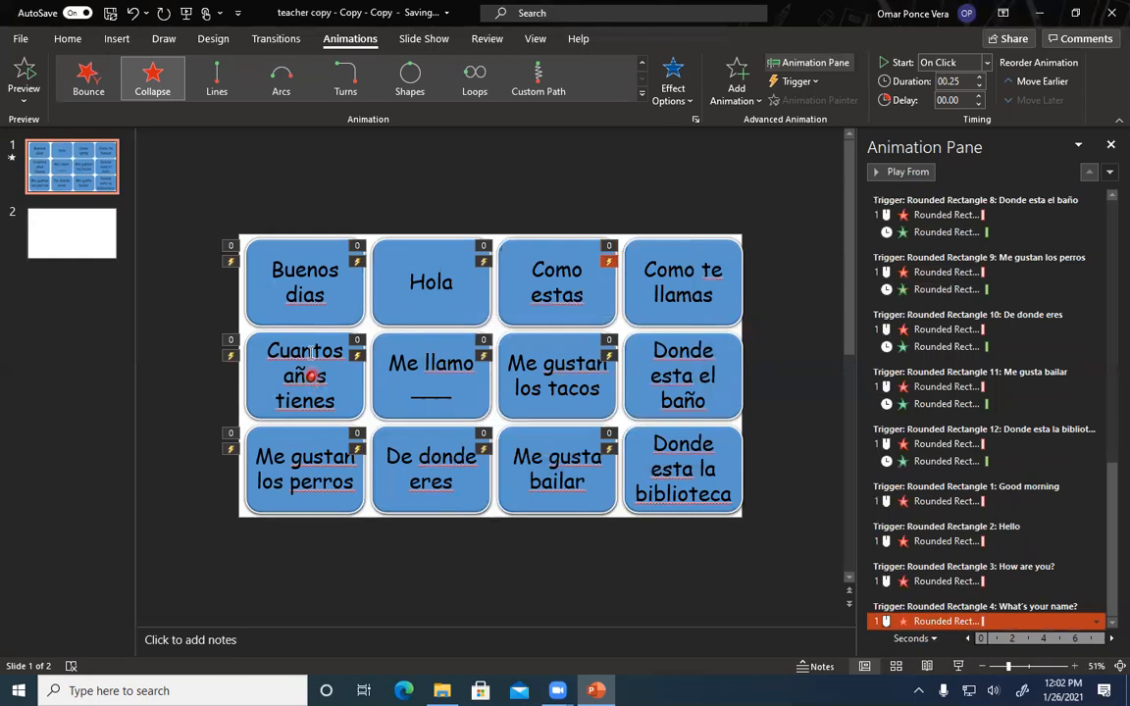
# Set the next untriggered Collapse exit to start on click of its matching card, Rounded Rectangle 5: How old are you?
pyautogui.scroll(14, 1032, 315)
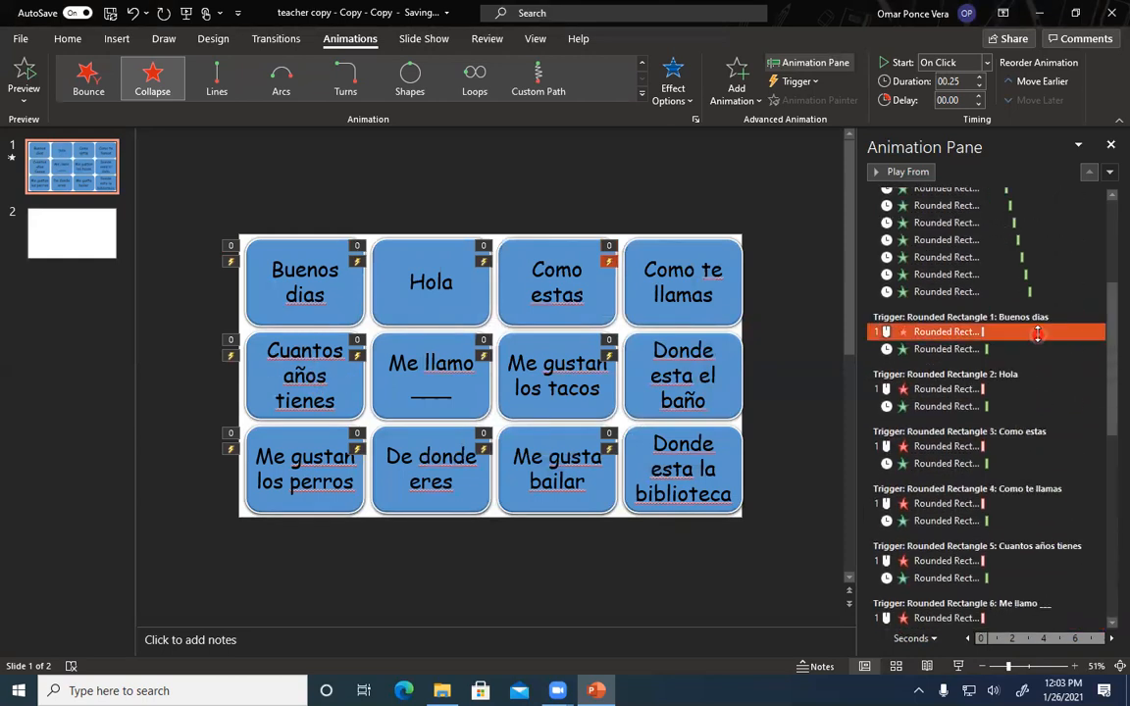
pyautogui.rightClick(980, 196)
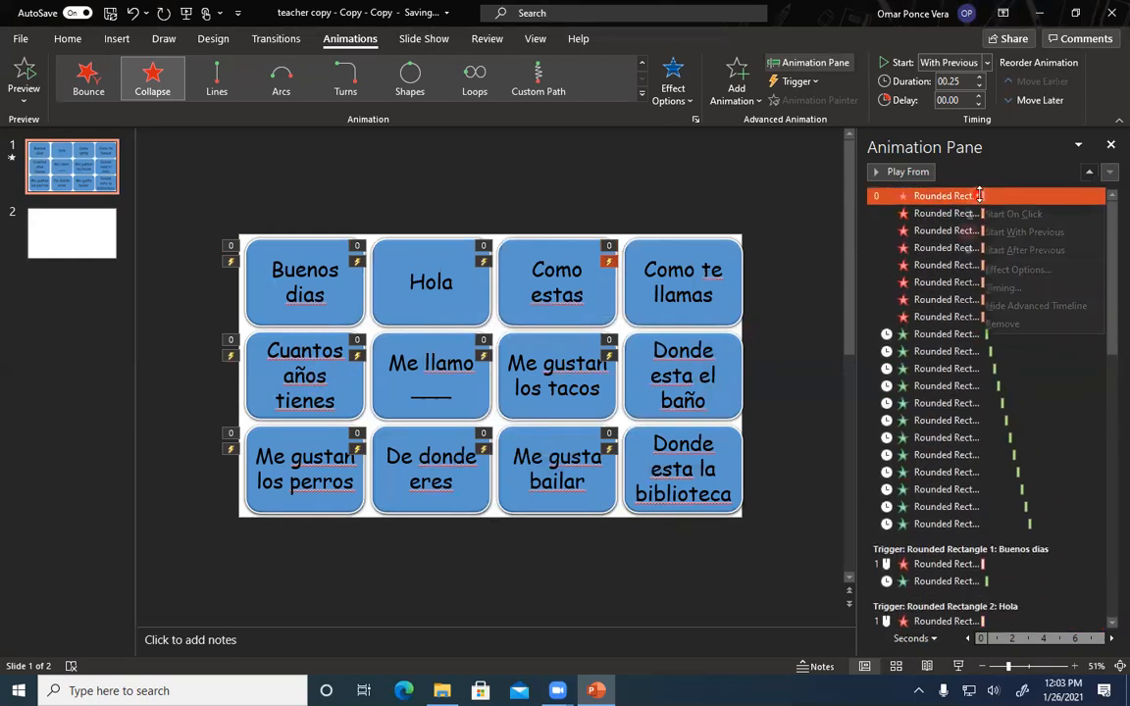
pyautogui.click(937, 198)
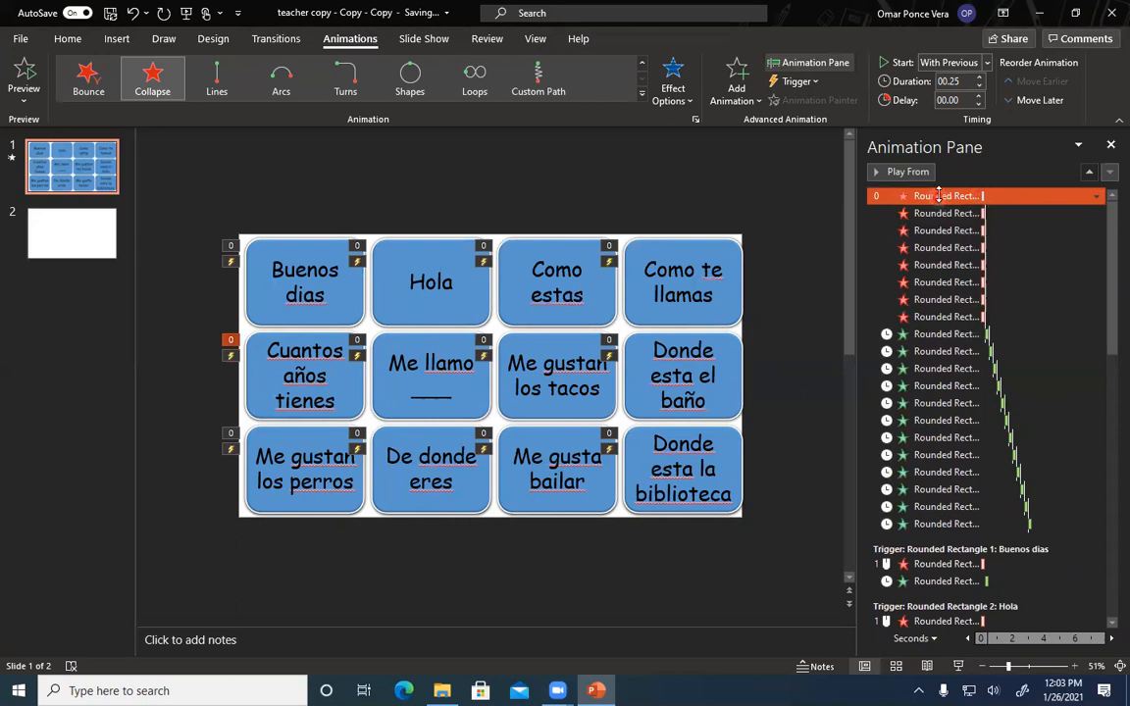
pyautogui.rightClick(955, 195)
pyautogui.click(1001, 287)
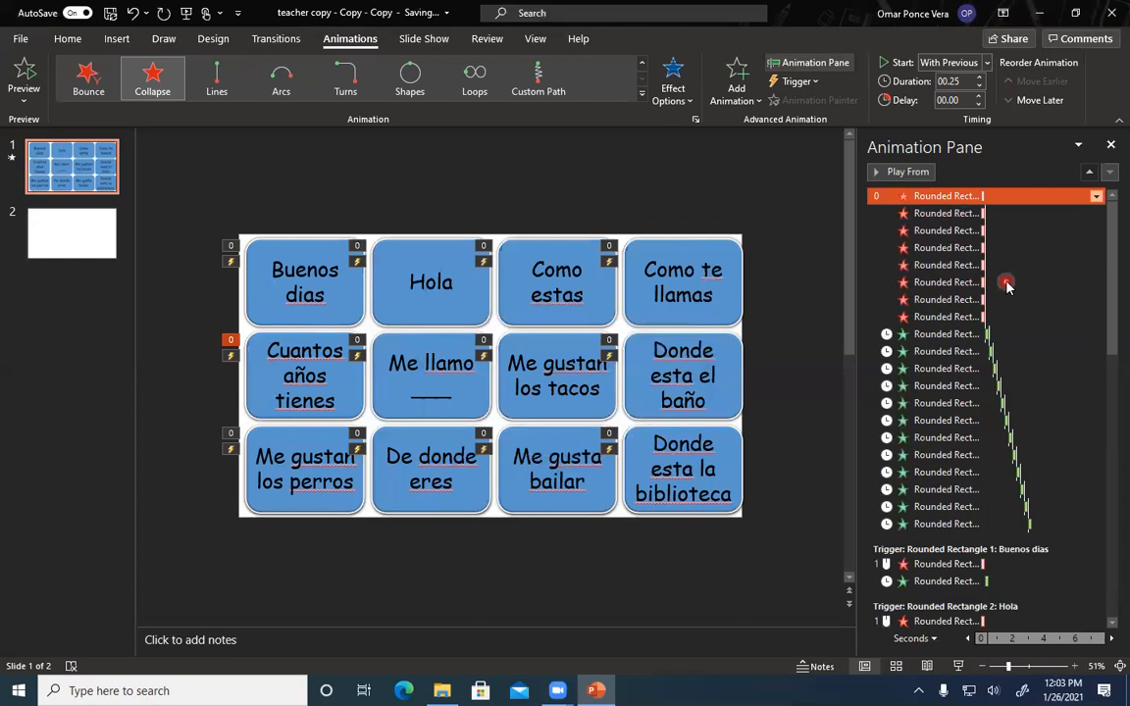
pyautogui.click(455, 362)
pyautogui.click(456, 396)
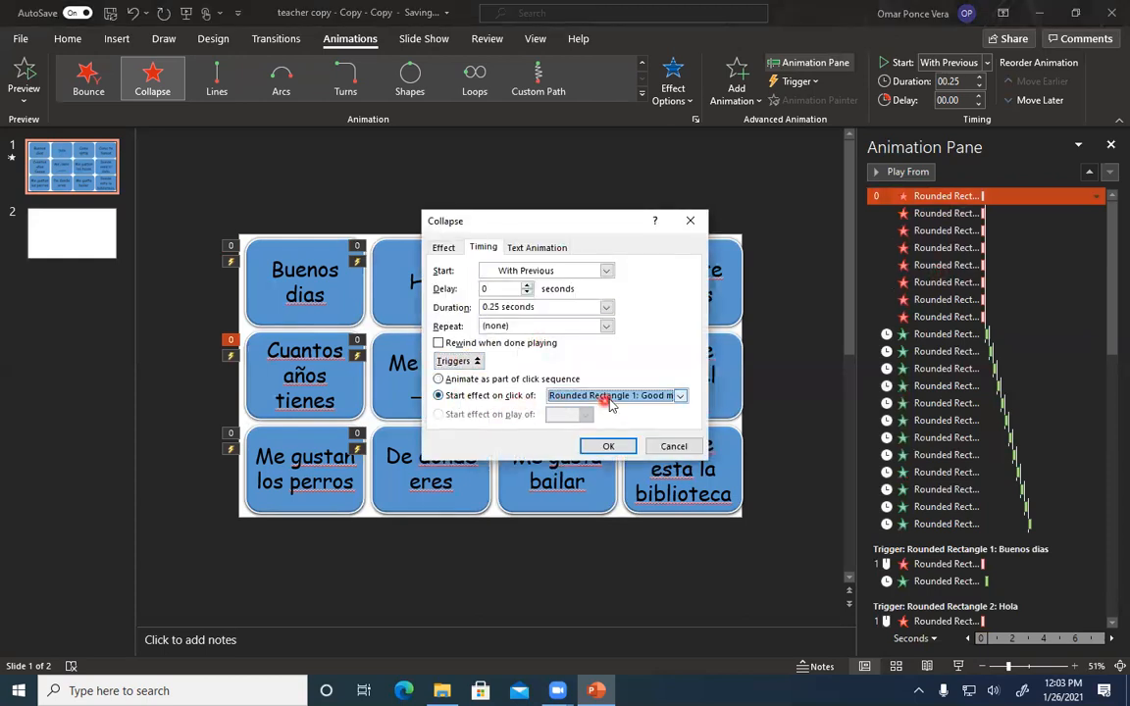
pyautogui.click(608, 399)
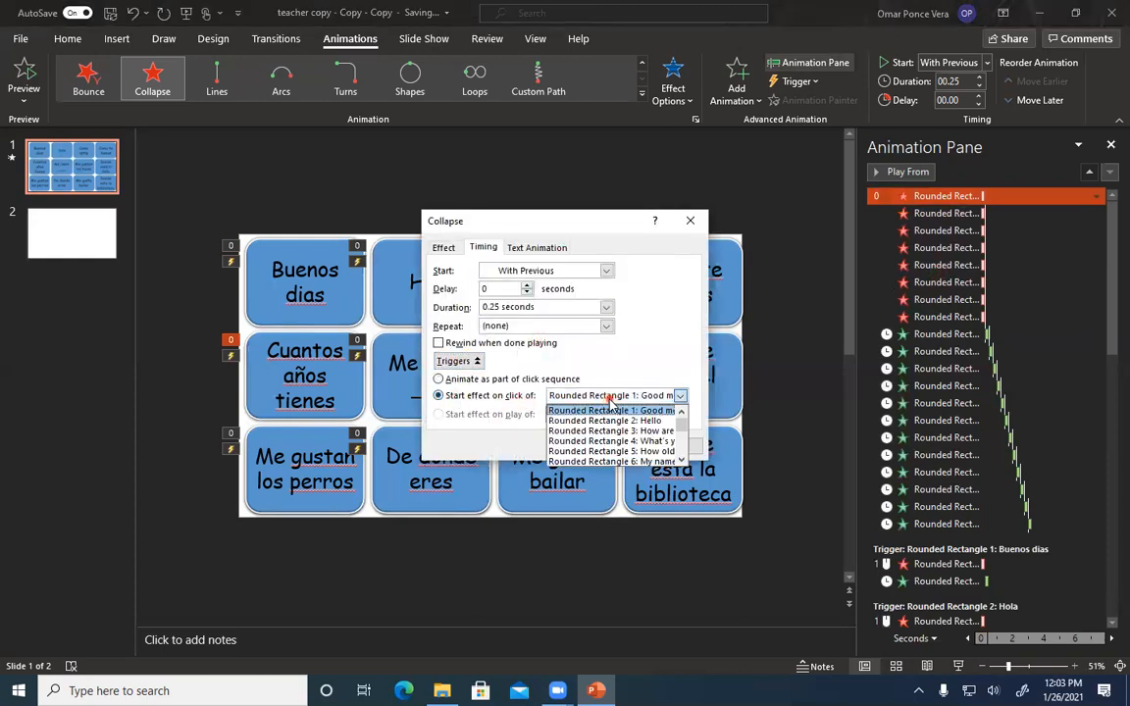
pyautogui.click(645, 451)
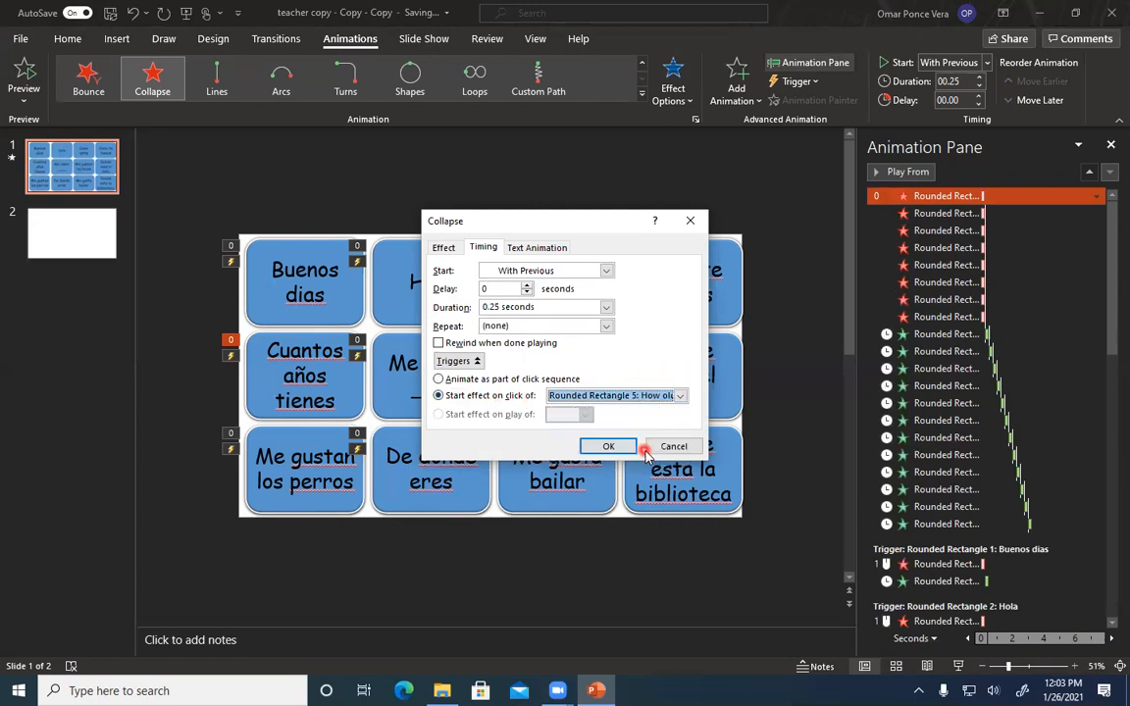
pyautogui.click(614, 447)
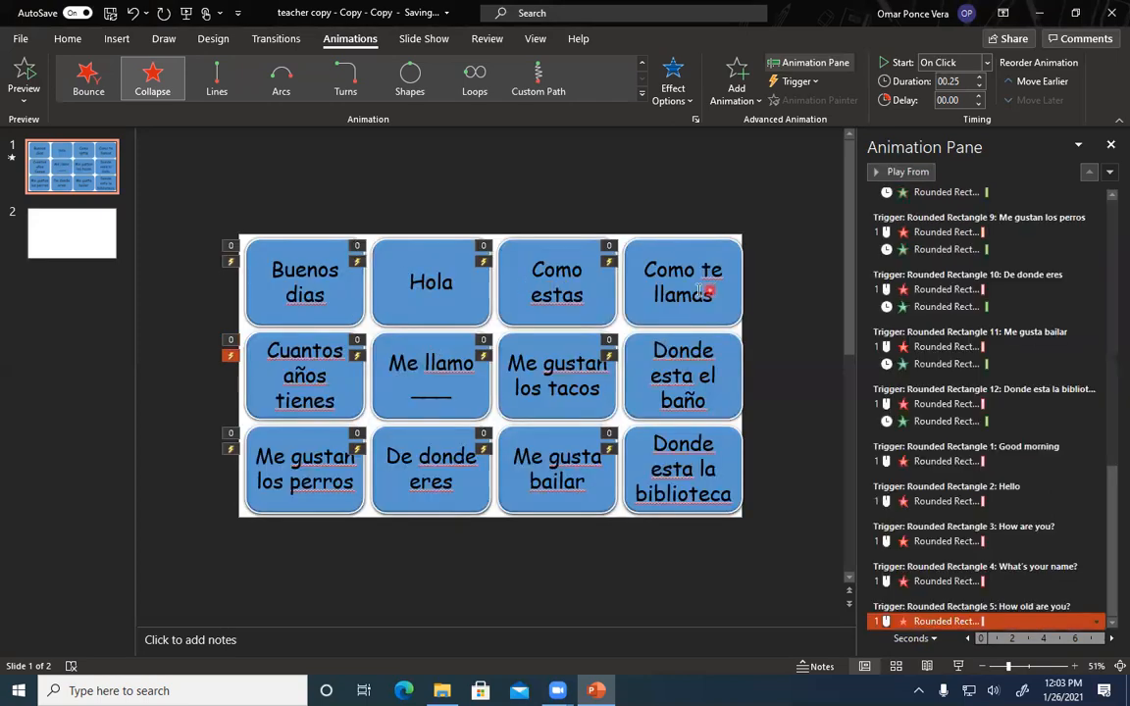
# Set the next untriggered Collapse exit to start on click of Rounded Rectangle 6, the English "My name" card.
pyautogui.scroll(15, 1016, 260)
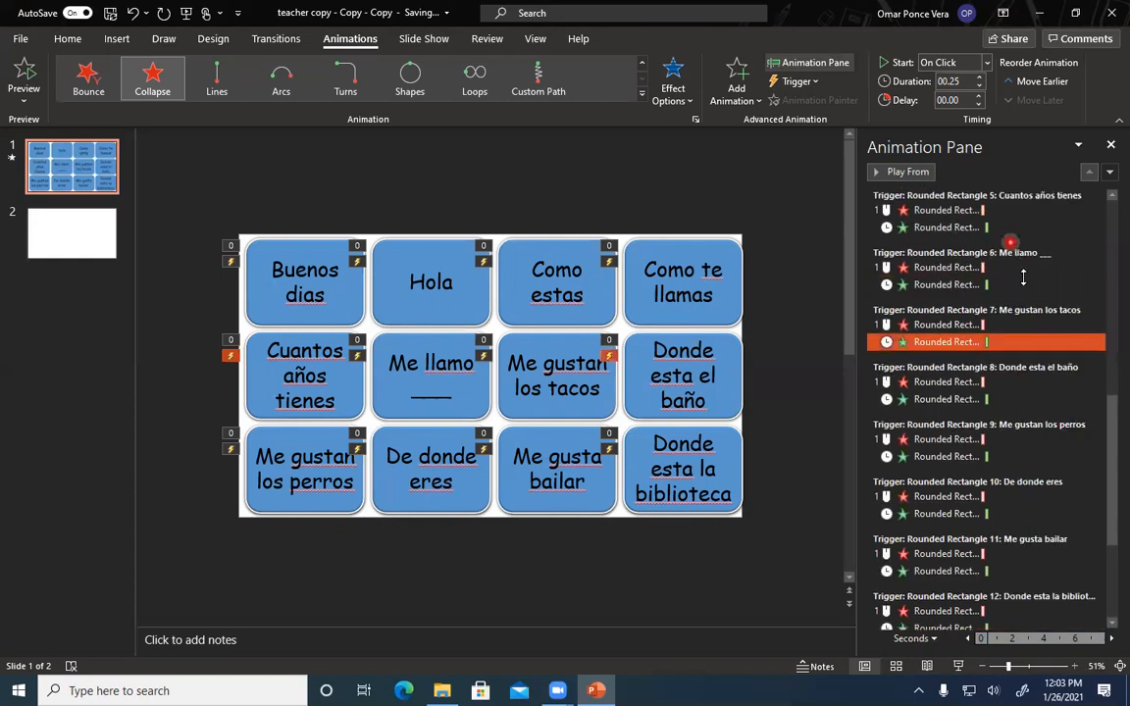
pyautogui.moveTo(1026, 272); pyautogui.dragTo(950, 199)
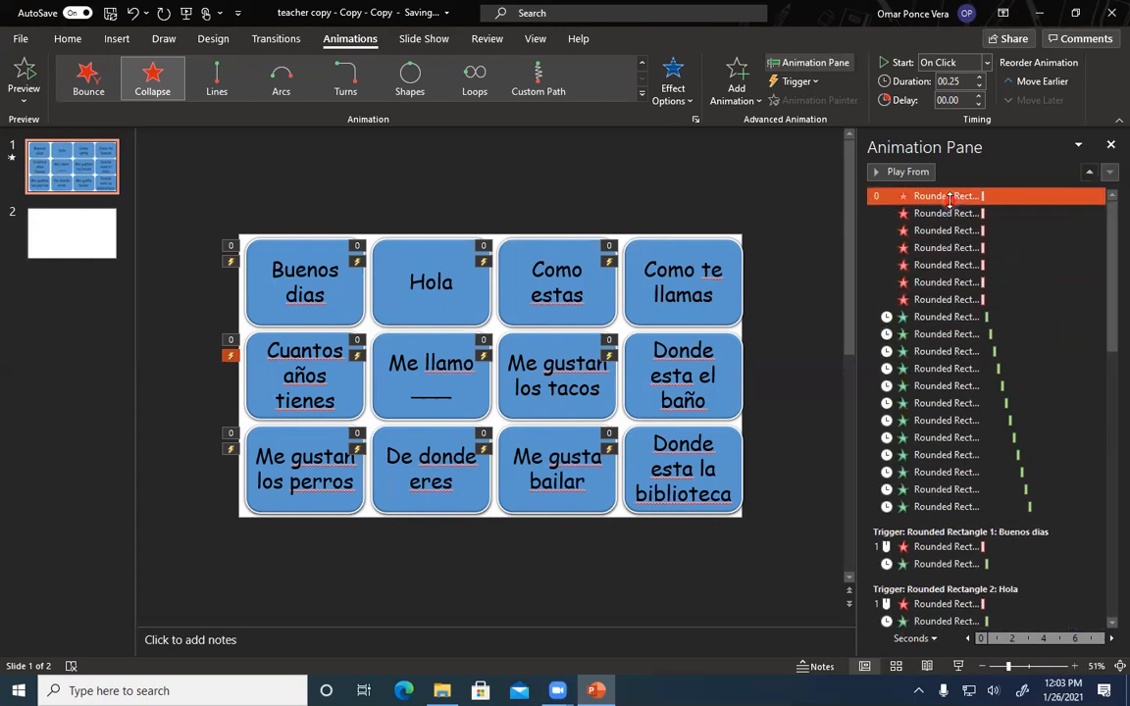
pyautogui.rightClick(950, 199)
pyautogui.click(981, 285)
pyautogui.click(456, 361)
pyautogui.click(452, 397)
pyautogui.click(568, 397)
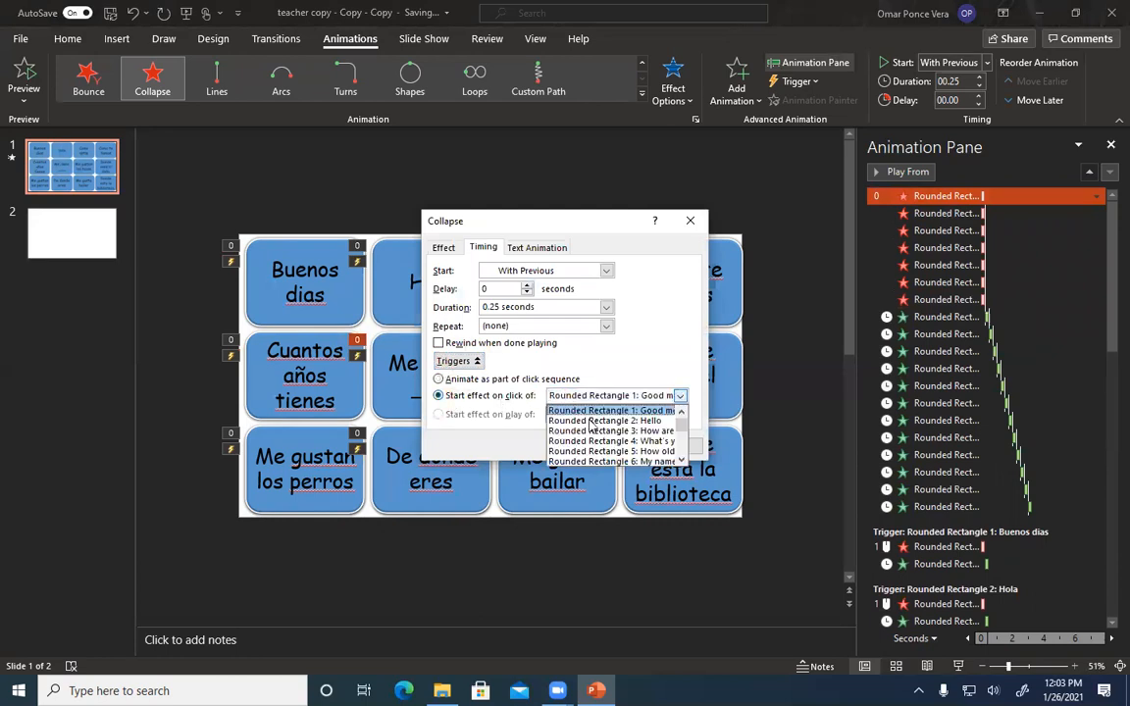
pyautogui.click(594, 461)
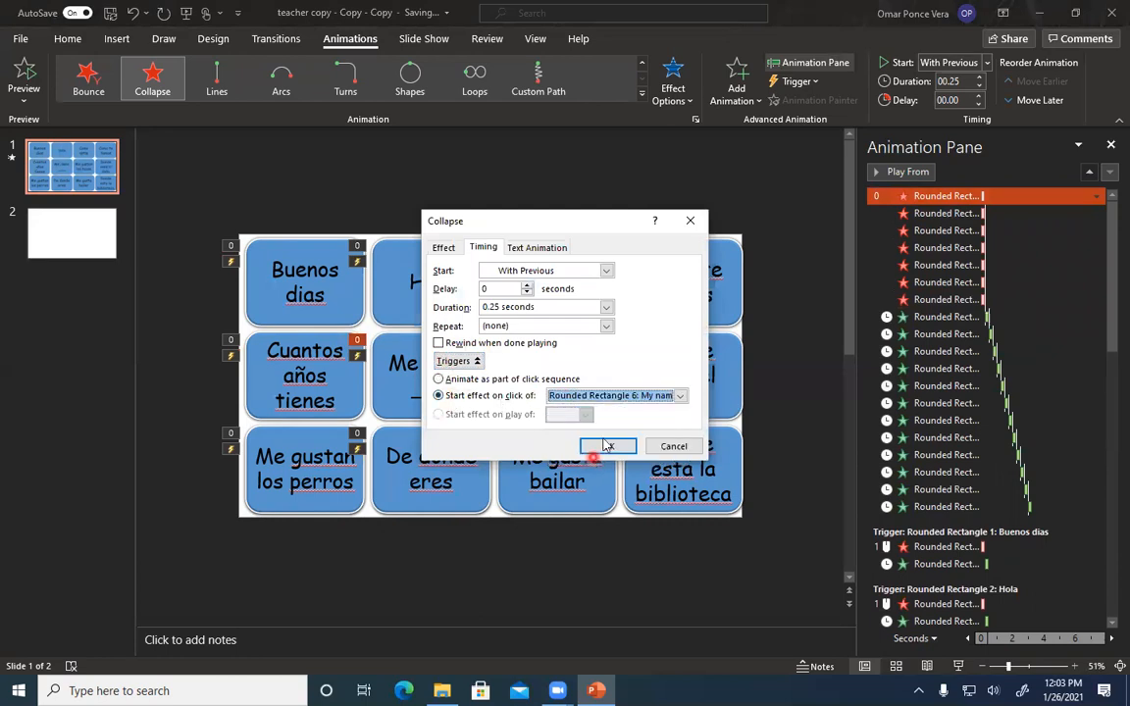
pyautogui.click(608, 447)
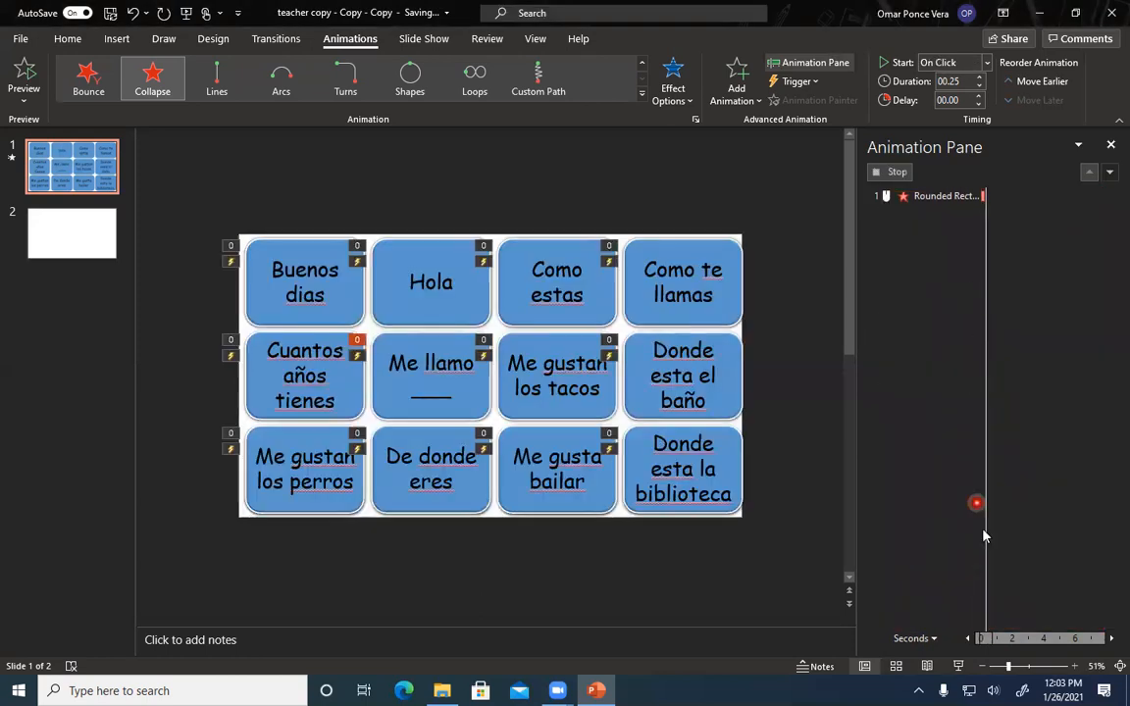
# Set the next untriggered Collapse exit to start on click of Rounded Rectangle 7, the English "I like tacos" card.
pyautogui.scroll(15, 1021, 569)
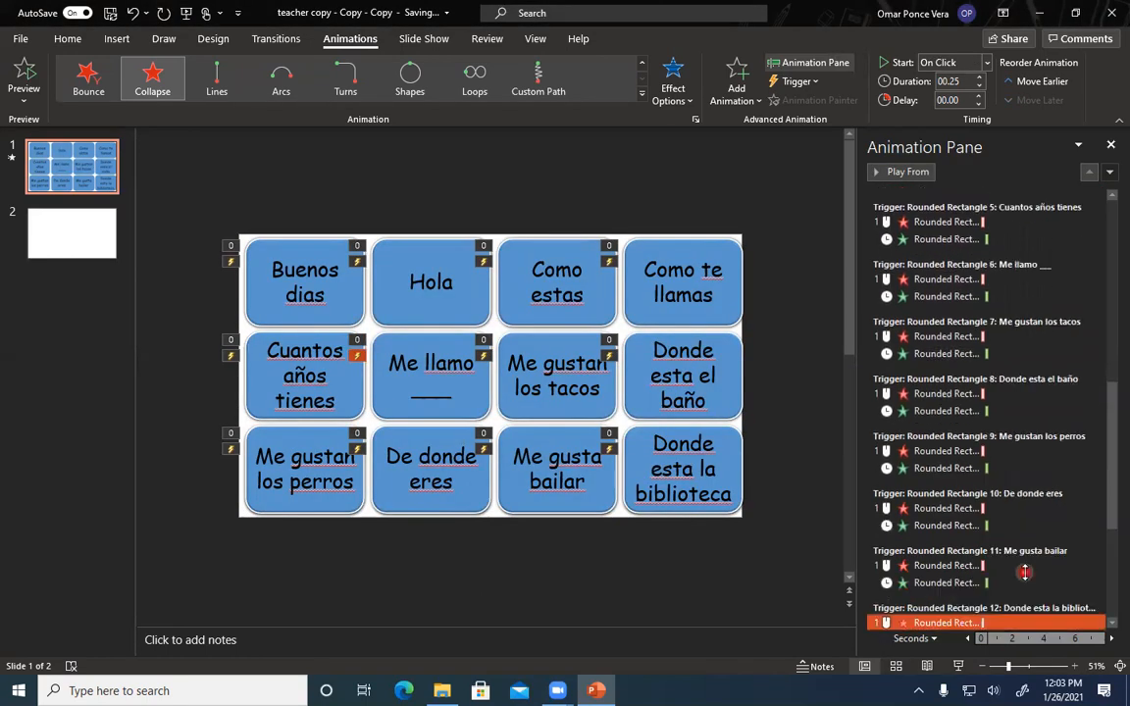
pyautogui.click(953, 197)
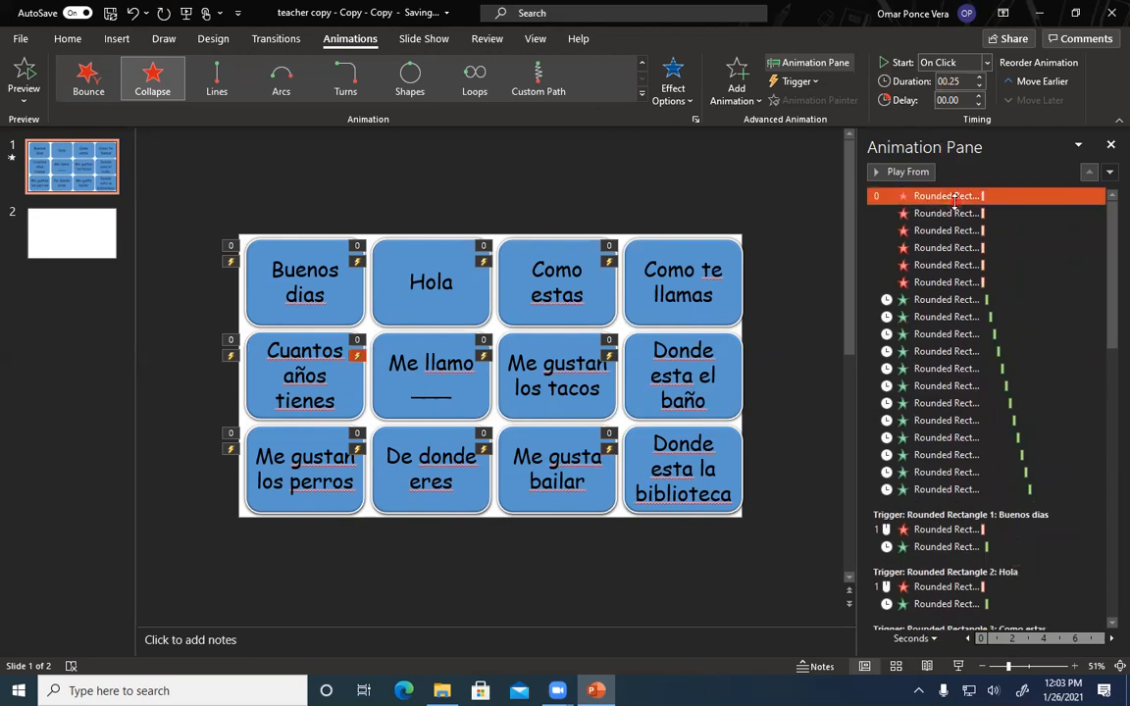
pyautogui.rightClick(954, 200)
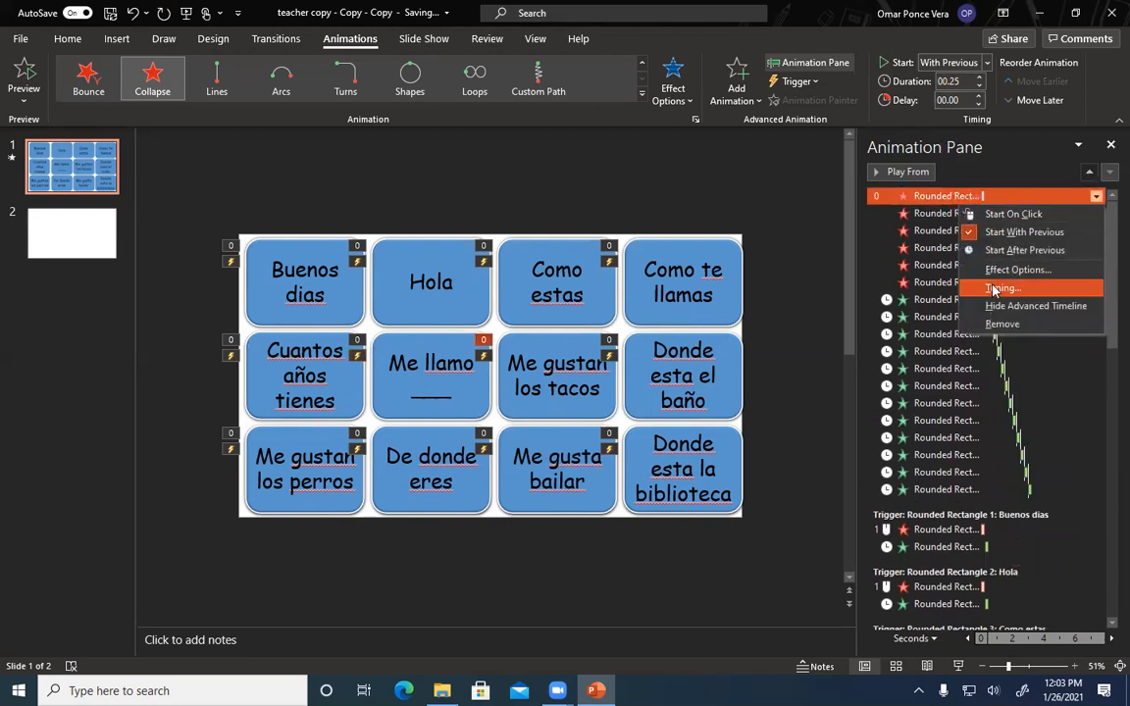
pyautogui.click(301, 307)
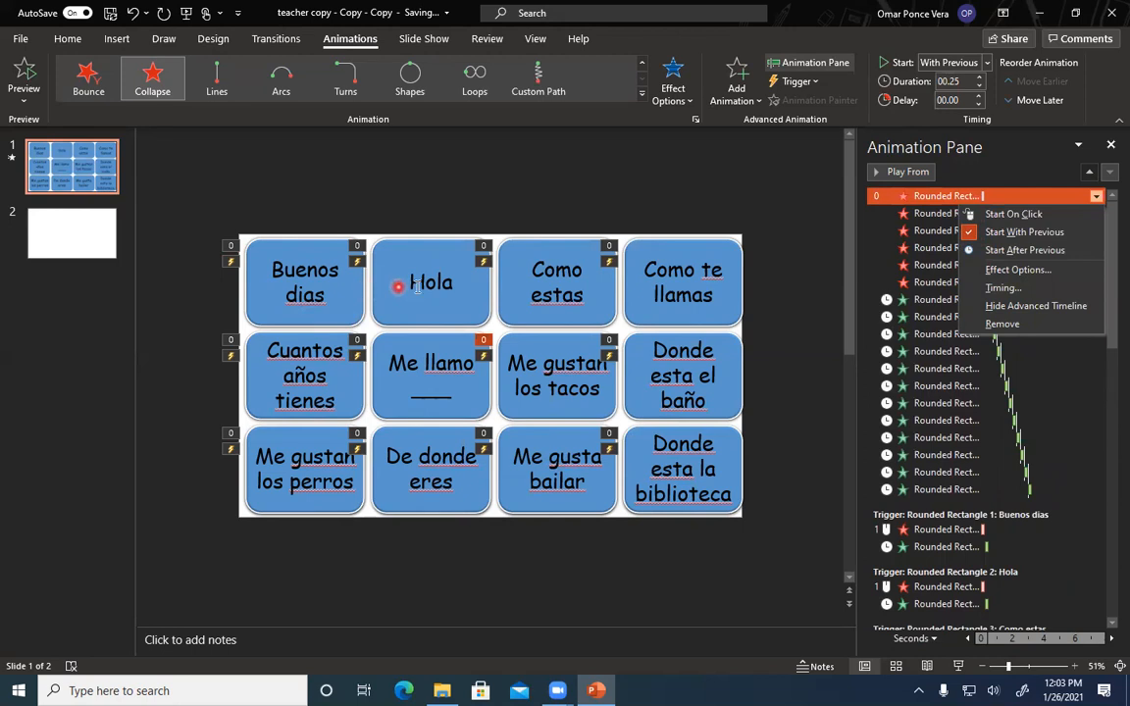
pyautogui.click(984, 288)
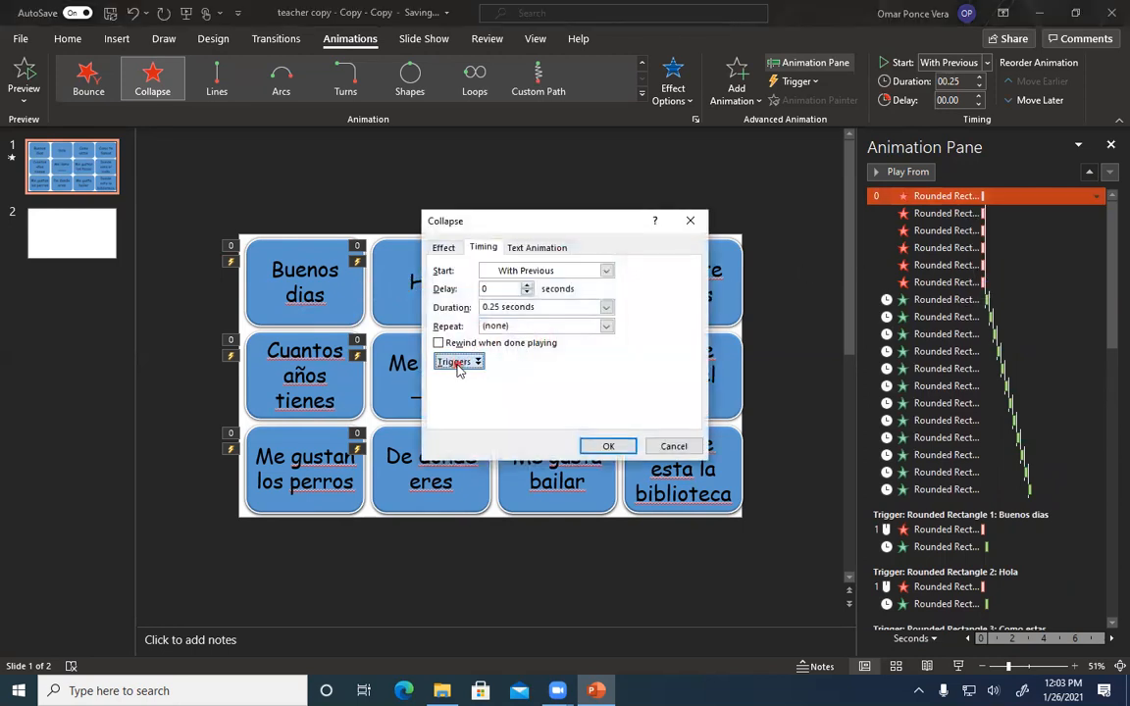
pyautogui.click(458, 361)
pyautogui.click(454, 397)
pyautogui.click(594, 402)
pyautogui.scroll(-1, 613, 437)
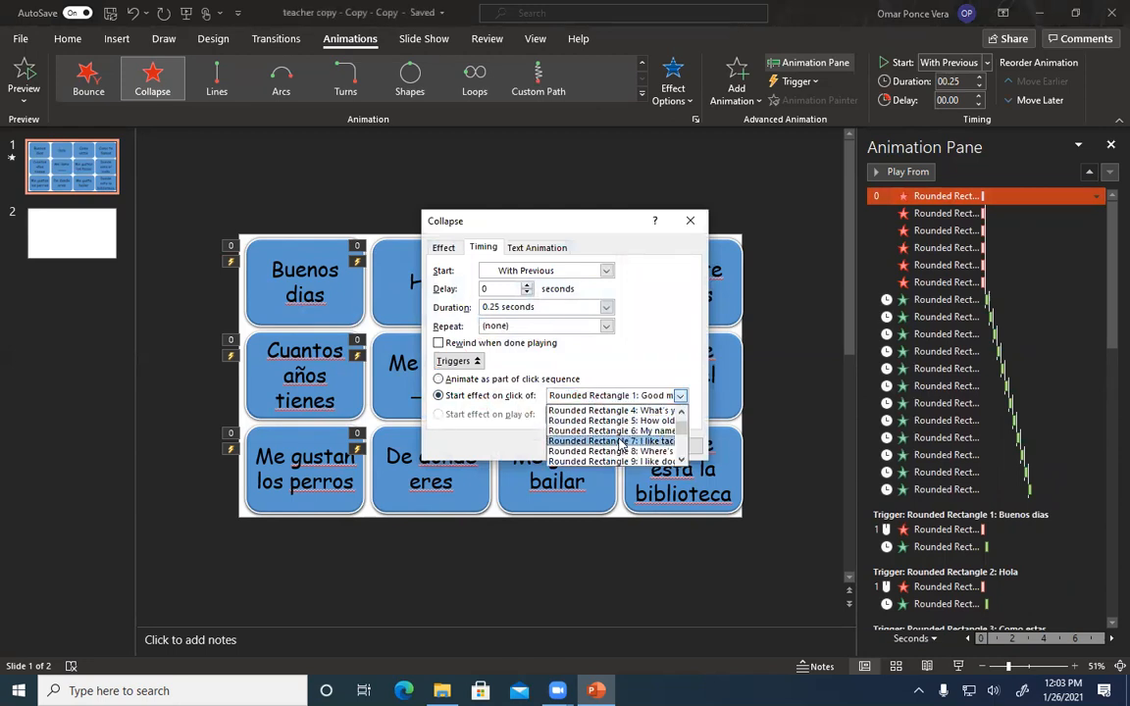
pyautogui.click(619, 441)
pyautogui.click(610, 447)
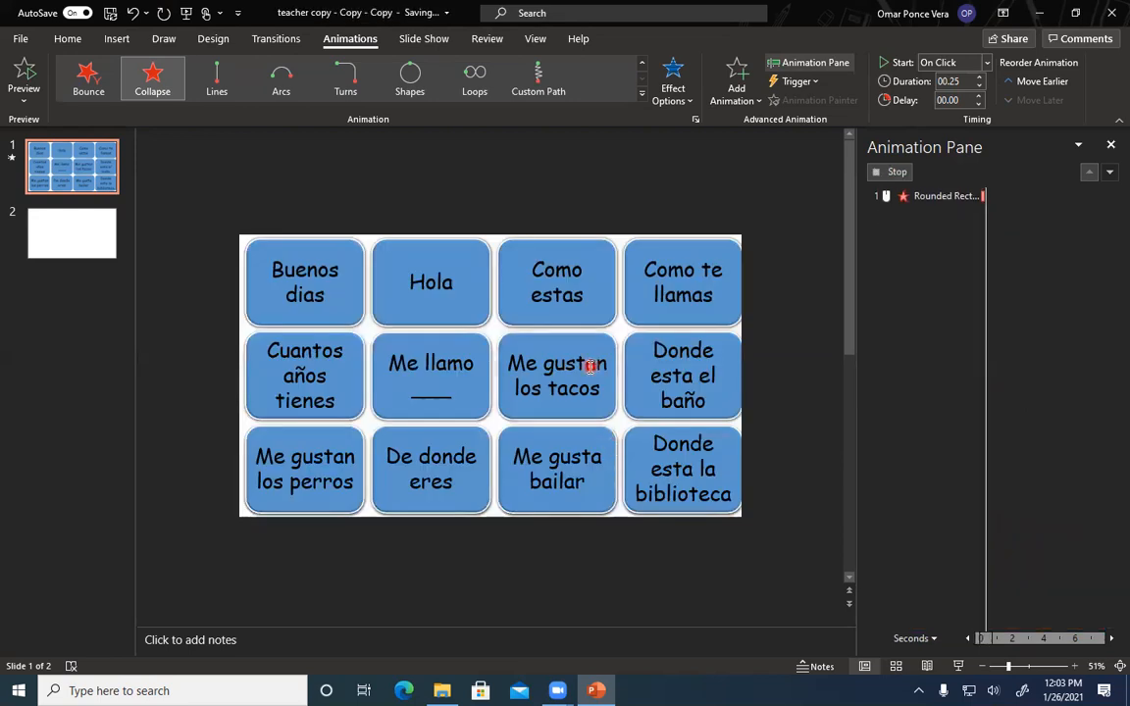
# Set the next untriggered Collapse exit to start on click of its matching card, Rounded Rectangle 8: Where's the bathroom?
pyautogui.scroll(10, 1001, 303)
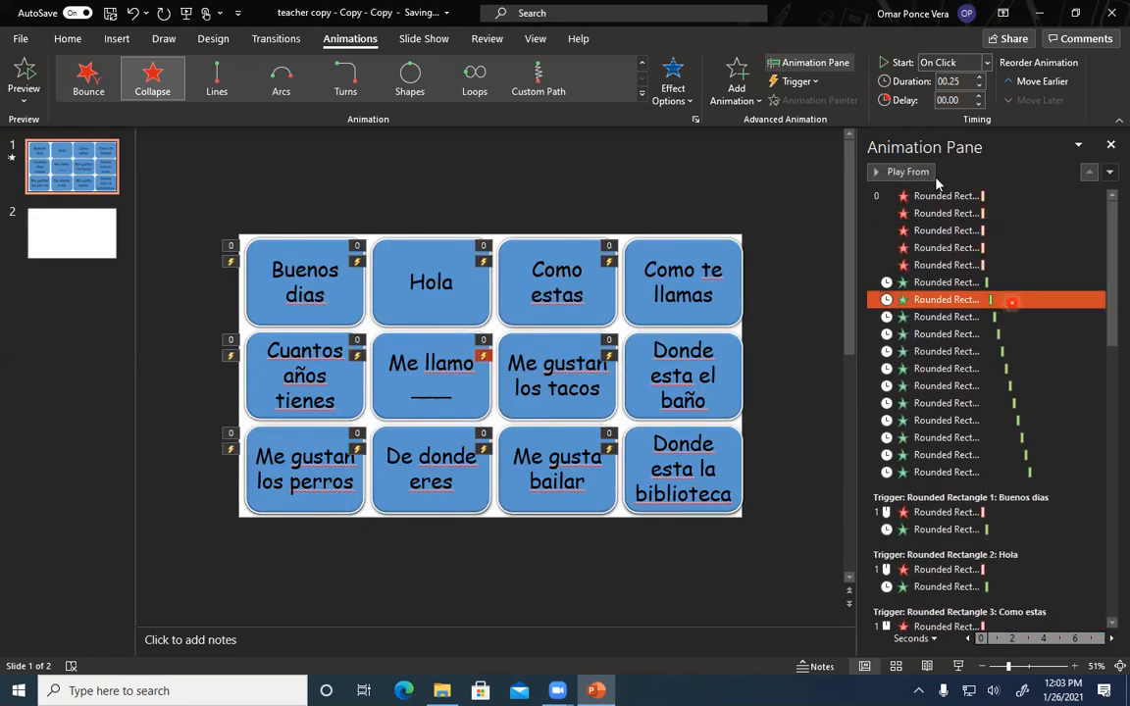
pyautogui.click(950, 196)
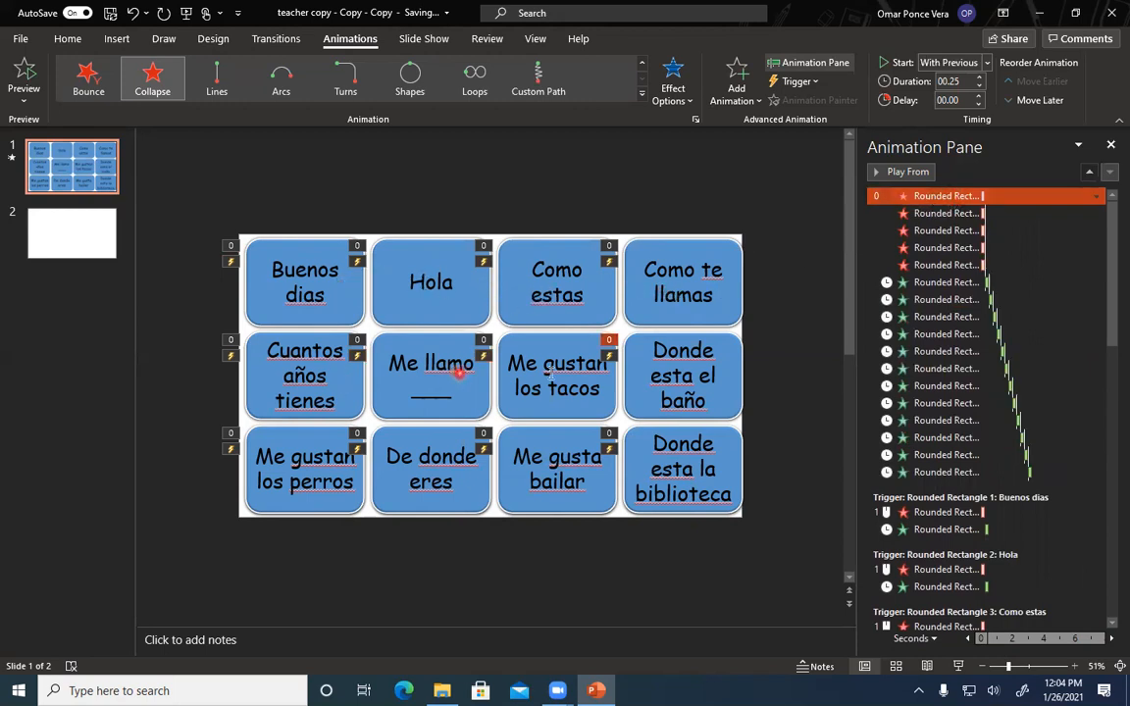
pyautogui.rightClick(943, 197)
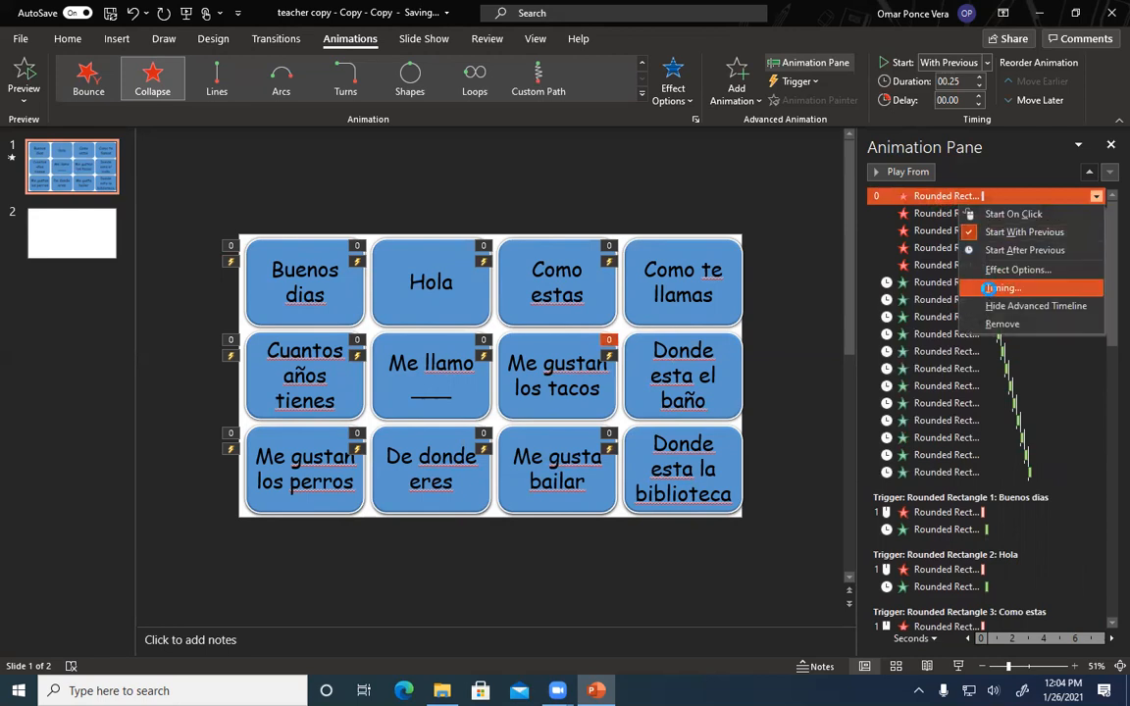
pyautogui.click(999, 288)
pyautogui.click(457, 361)
pyautogui.click(484, 394)
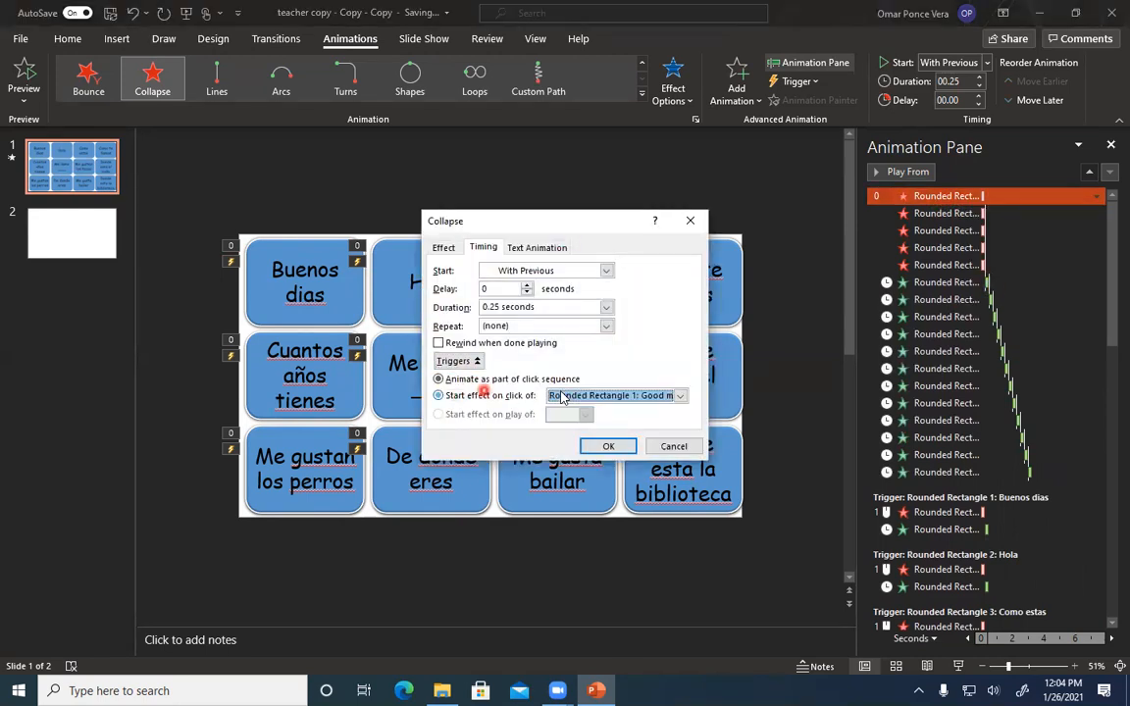
pyautogui.click(562, 397)
pyautogui.scroll(-1, 608, 436)
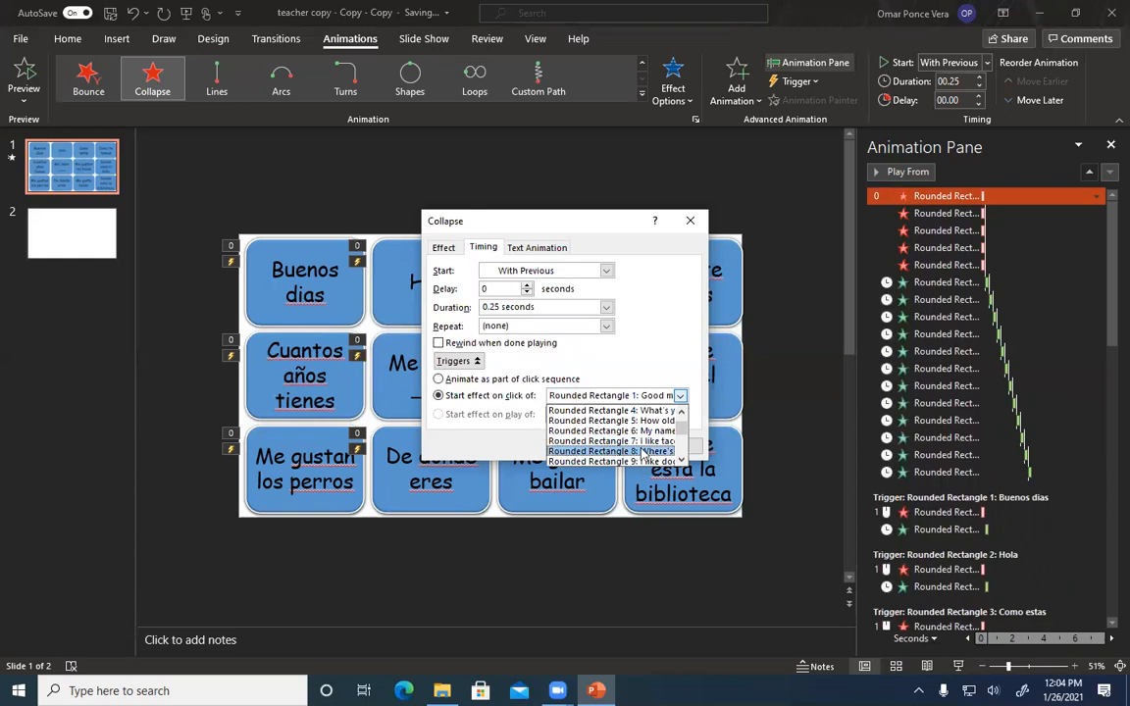
pyautogui.click(663, 456)
pyautogui.click(613, 446)
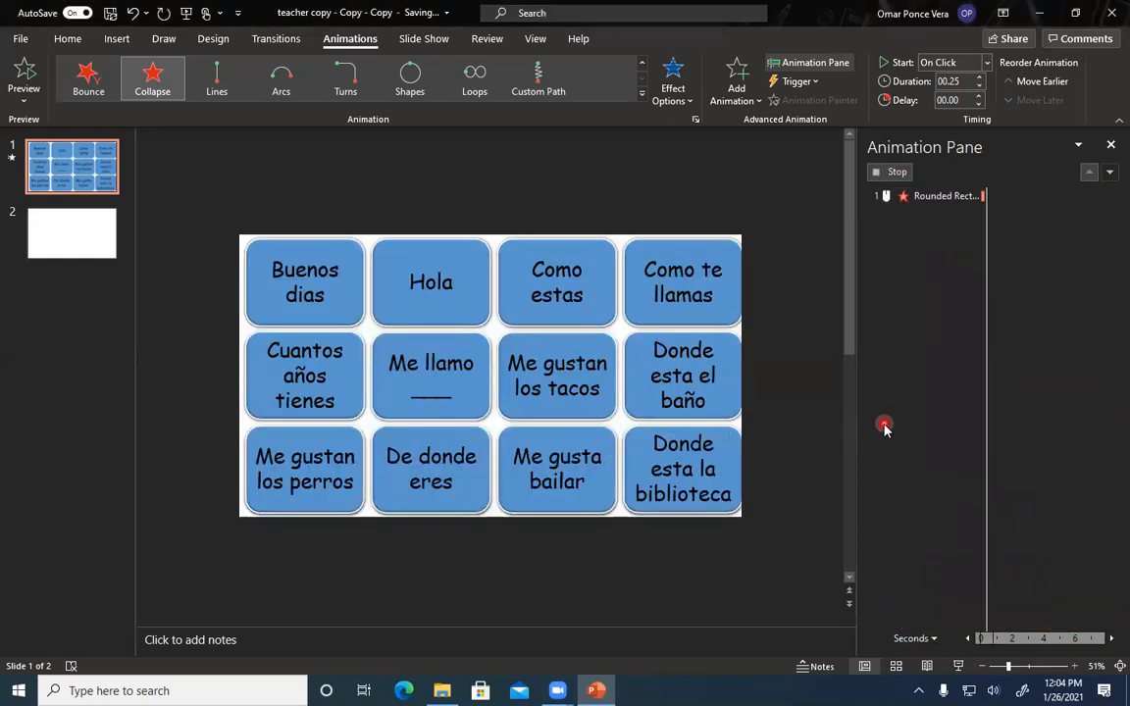
# Set the next untriggered Collapse exit to start on click of Rounded Rectangle 9, the "I like dogs" card.
pyautogui.scroll(10, 884, 428)
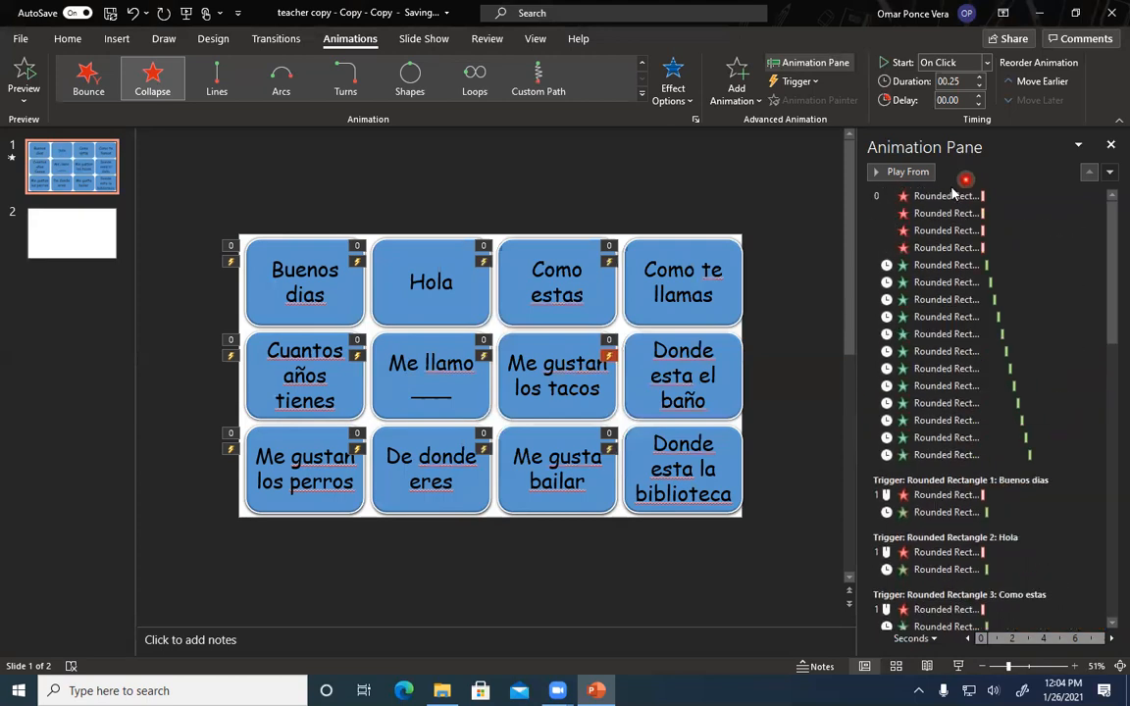
pyautogui.rightClick(954, 197)
pyautogui.click(1029, 290)
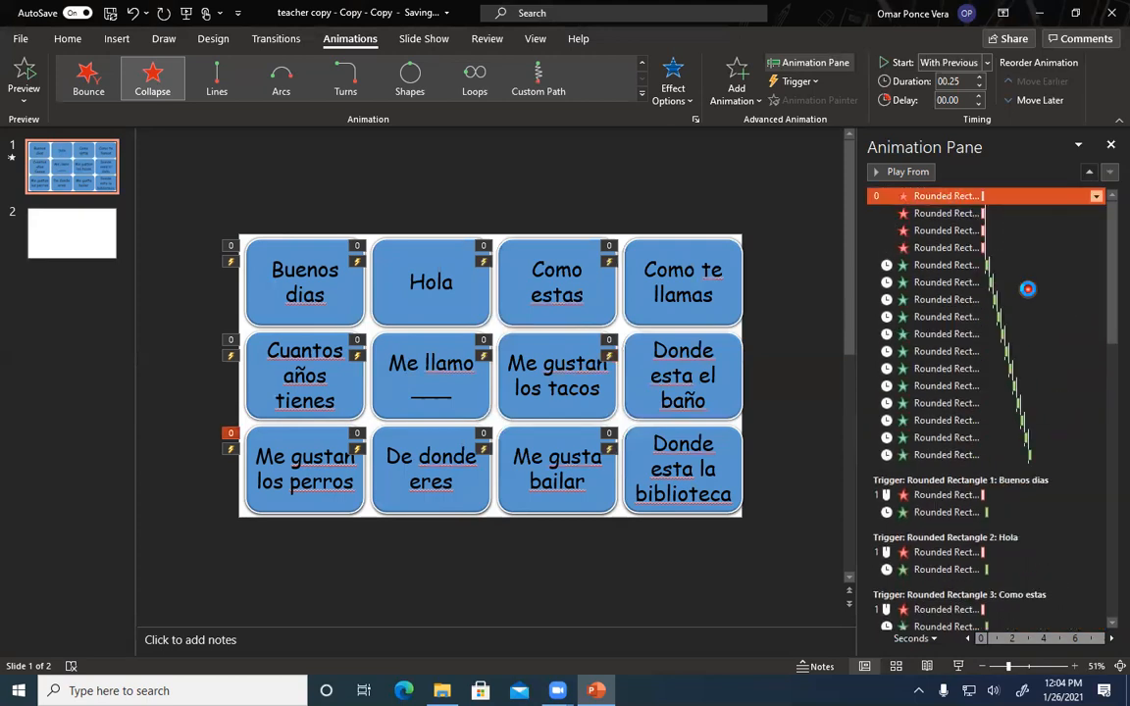
pyautogui.click(457, 361)
pyautogui.click(464, 401)
pyautogui.click(600, 397)
pyautogui.scroll(-1, 642, 424)
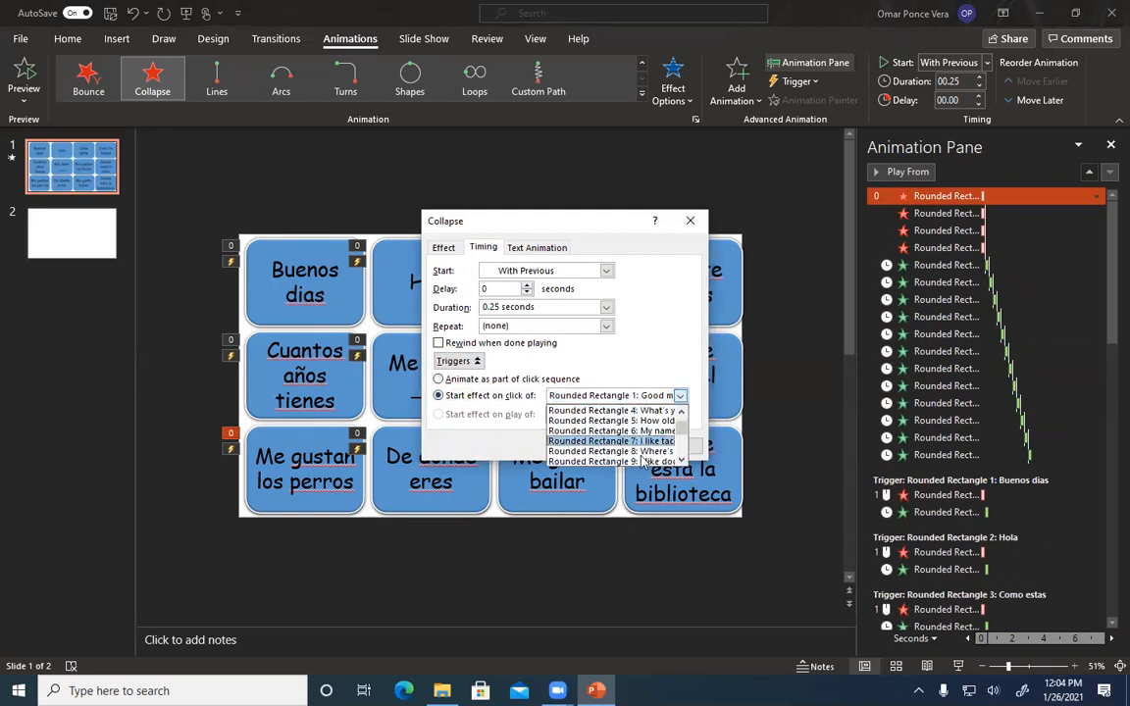
pyautogui.click(651, 463)
pyautogui.click(612, 448)
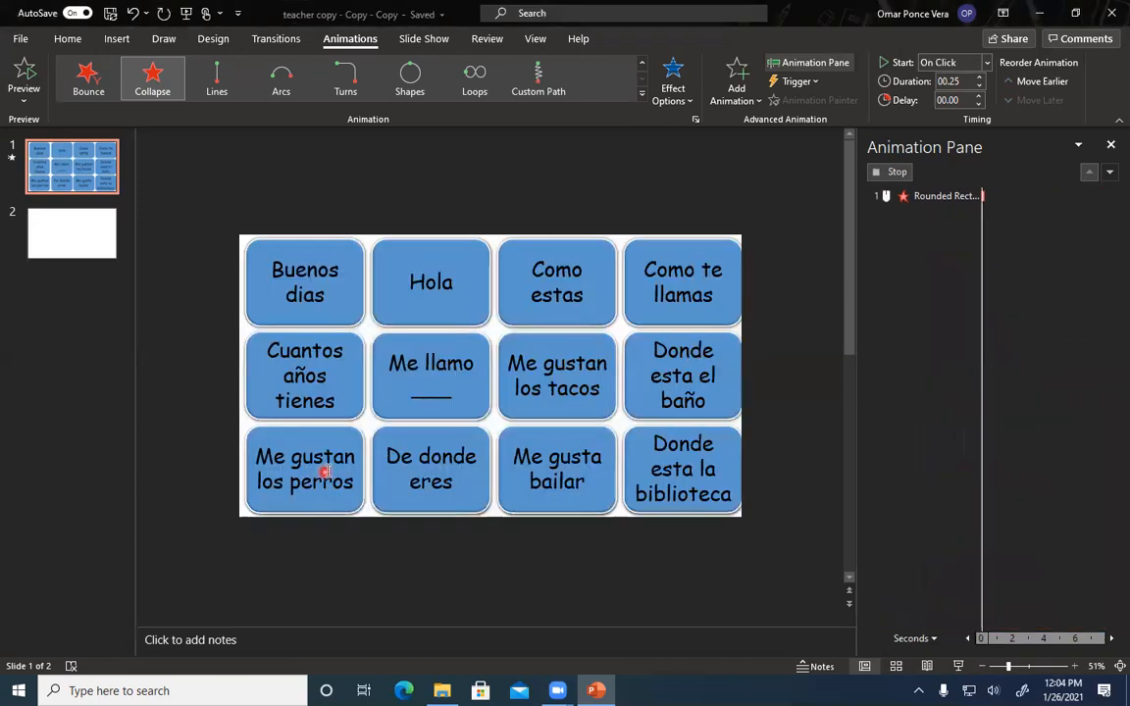
# Set the next untriggered Collapse exit to start on click of Rounded Rectangle 10, the "Where are you from?" card.
pyautogui.scroll(10, 992, 306)
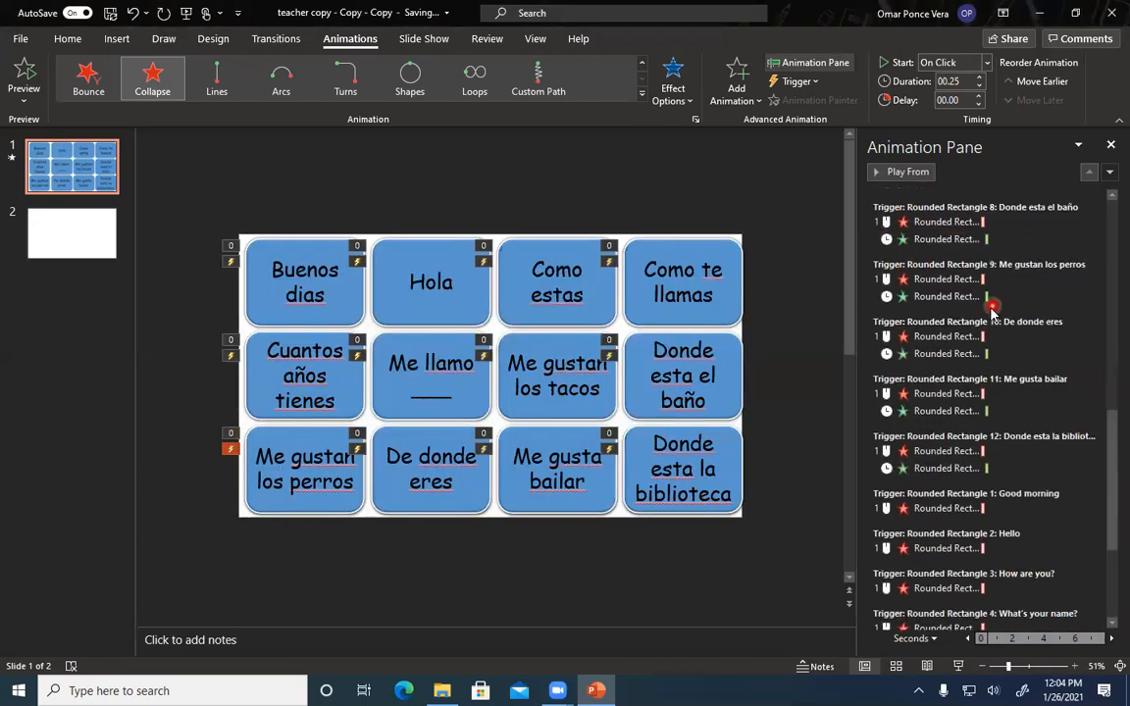
pyautogui.rightClick(956, 202)
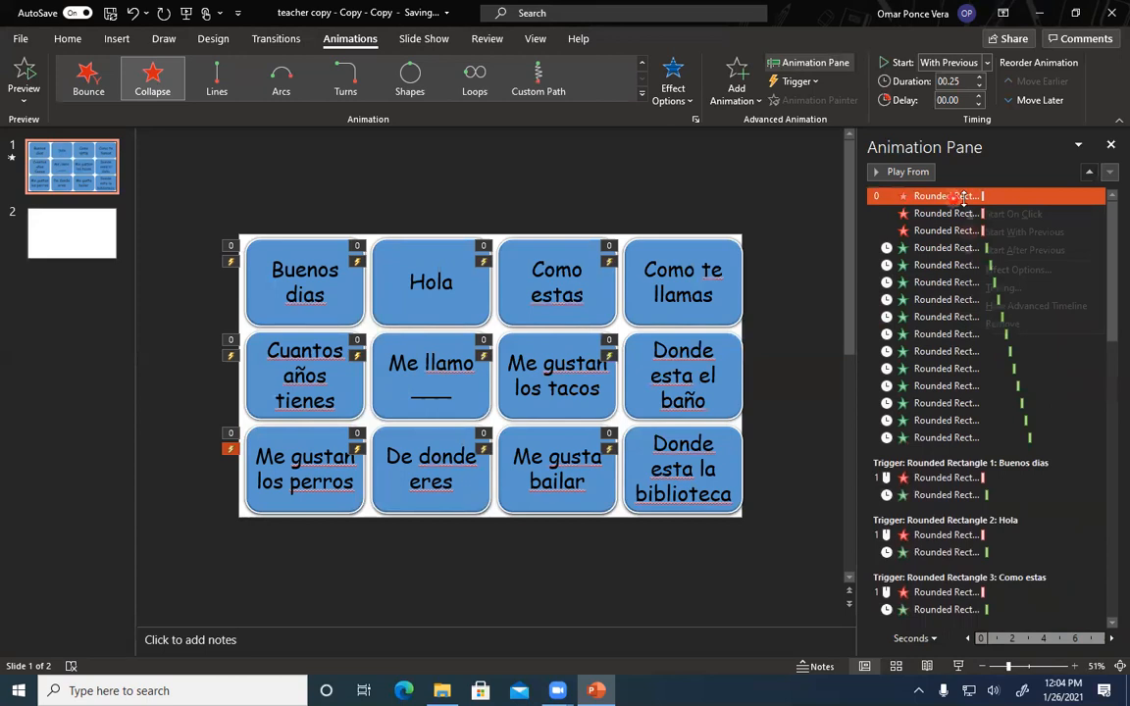
pyautogui.click(1016, 289)
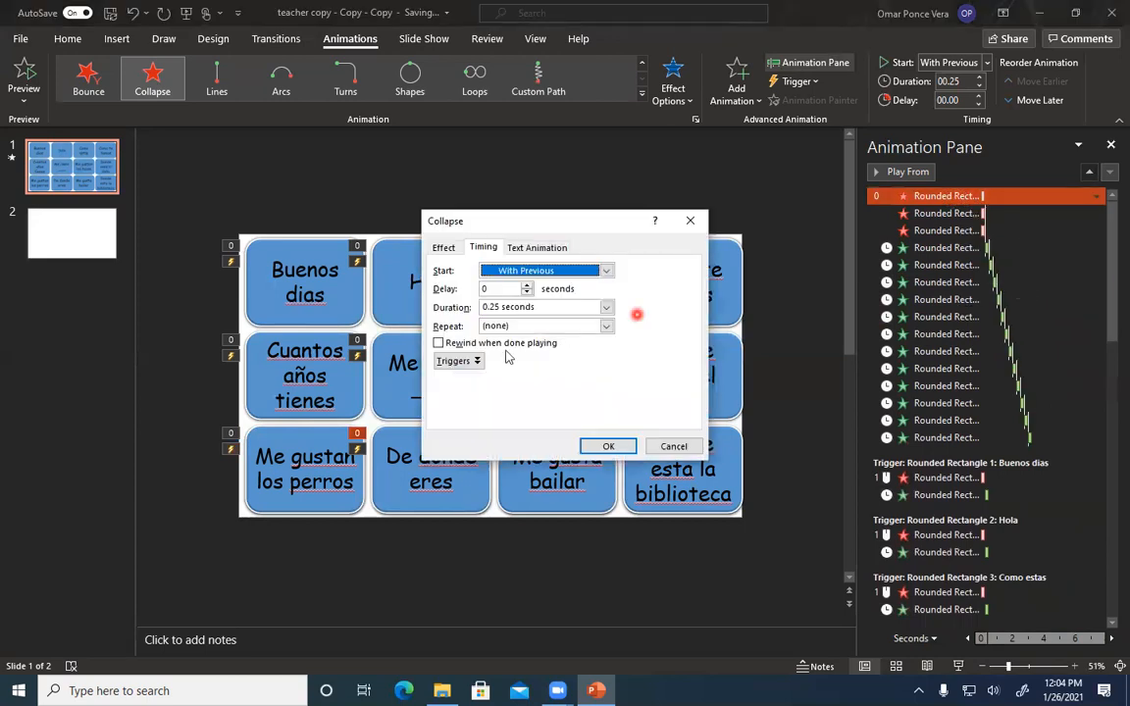
pyautogui.click(461, 361)
pyautogui.click(517, 396)
pyautogui.click(616, 396)
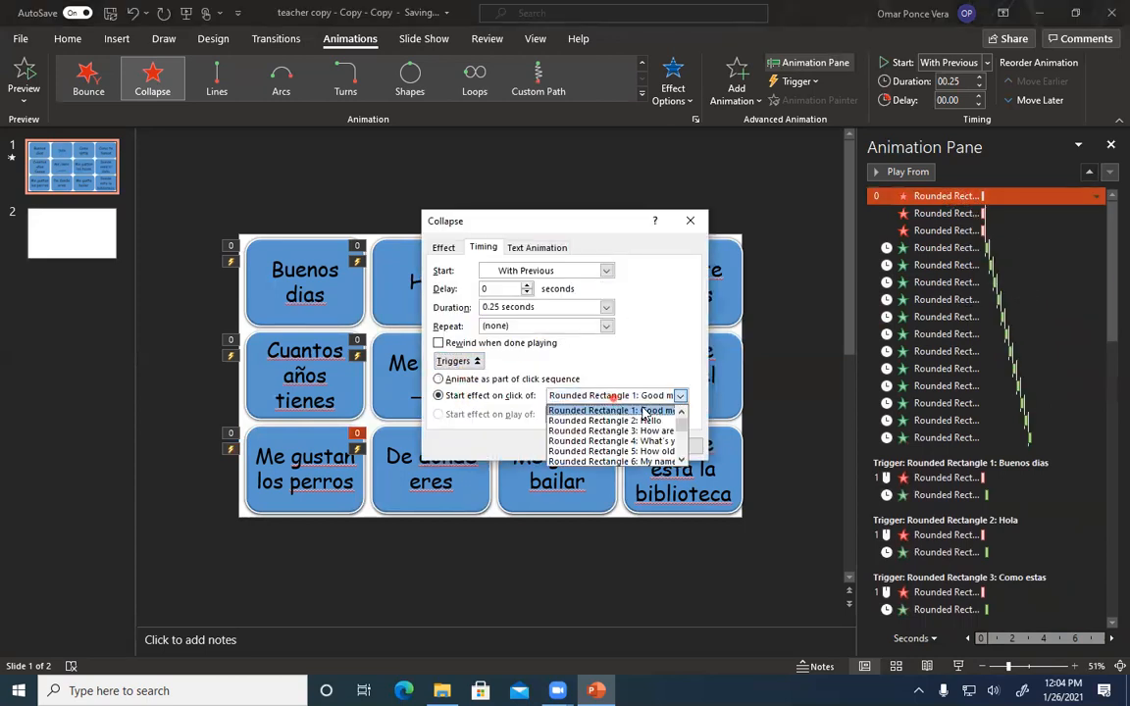
pyautogui.scroll(-2, 648, 451)
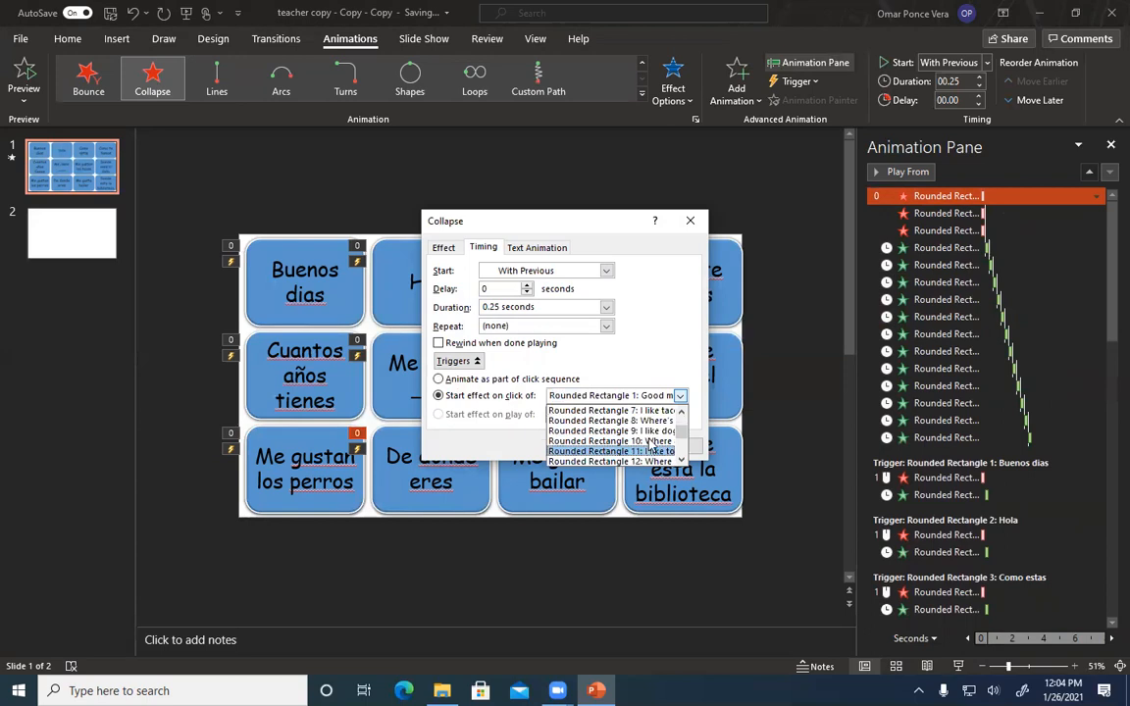
pyautogui.click(649, 441)
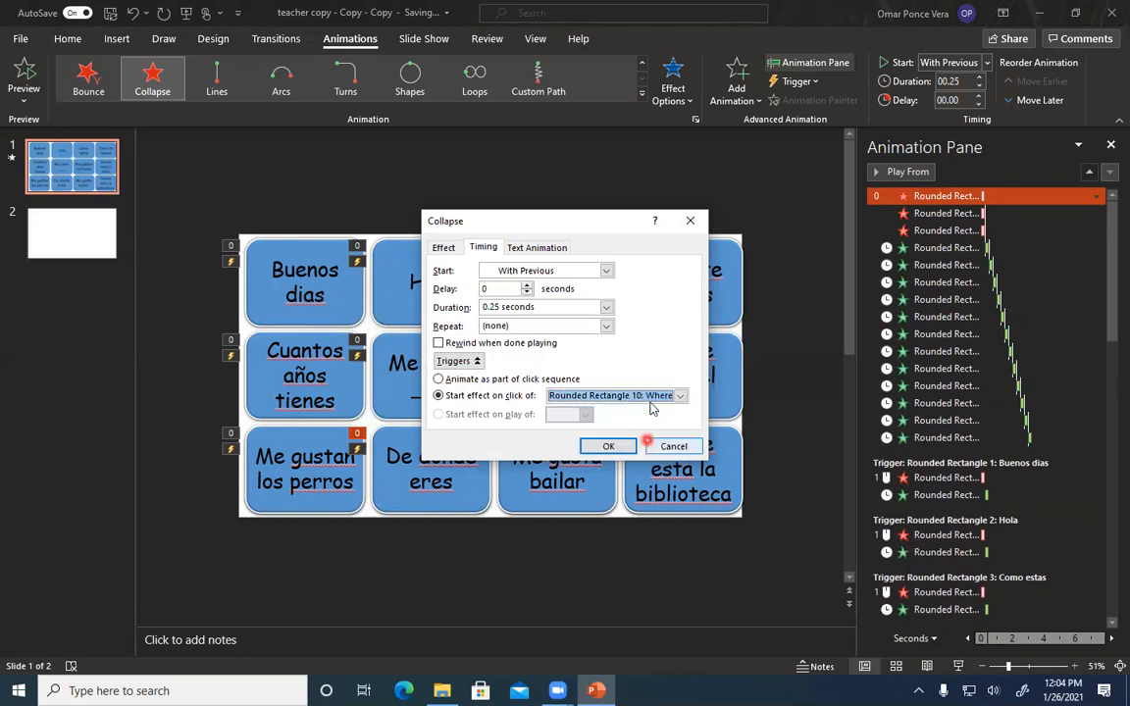
pyautogui.click(629, 448)
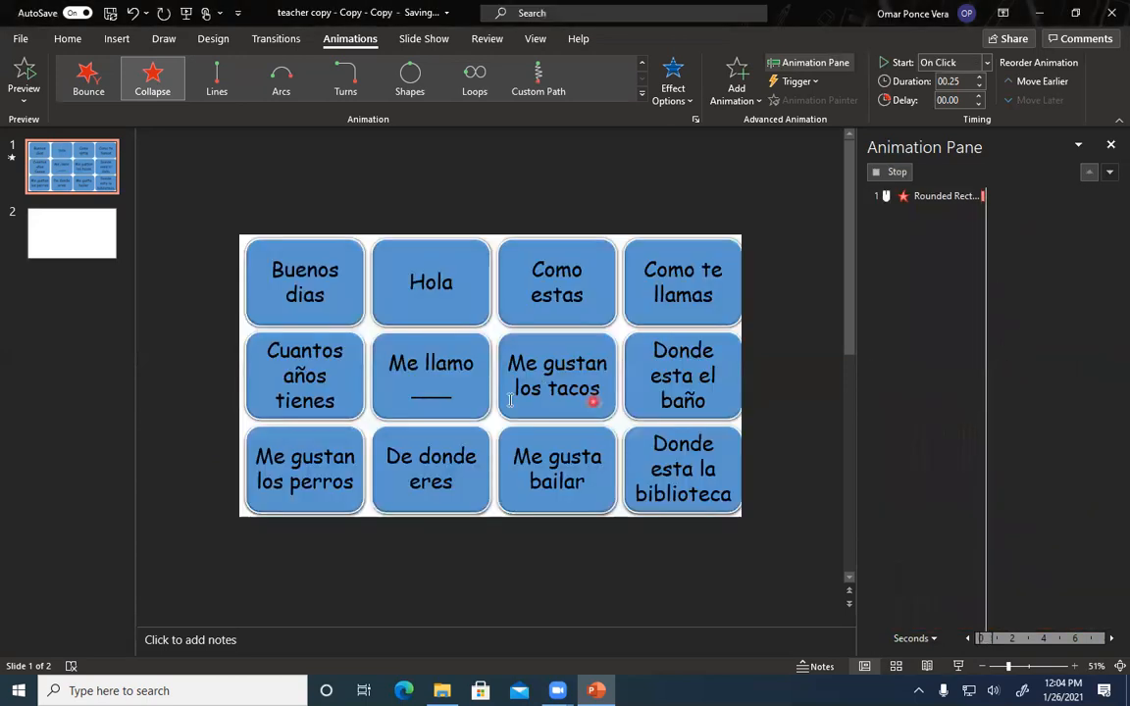
# Set the next untriggered Collapse exit to start on click of Rounded Rectangle 11, the "I like to dance" card.
pyautogui.scroll(10, 999, 368)
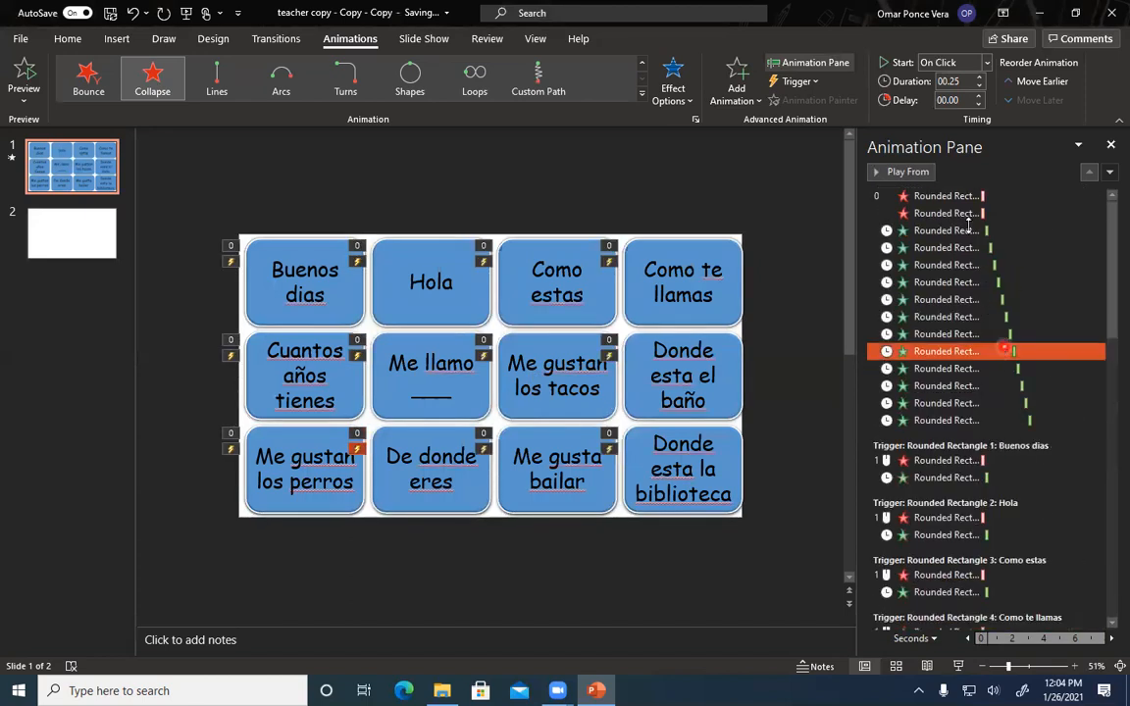
pyautogui.rightClick(959, 202)
pyautogui.click(1010, 288)
pyautogui.click(453, 361)
pyautogui.click(484, 395)
pyautogui.click(609, 400)
pyautogui.scroll(-3, 628, 432)
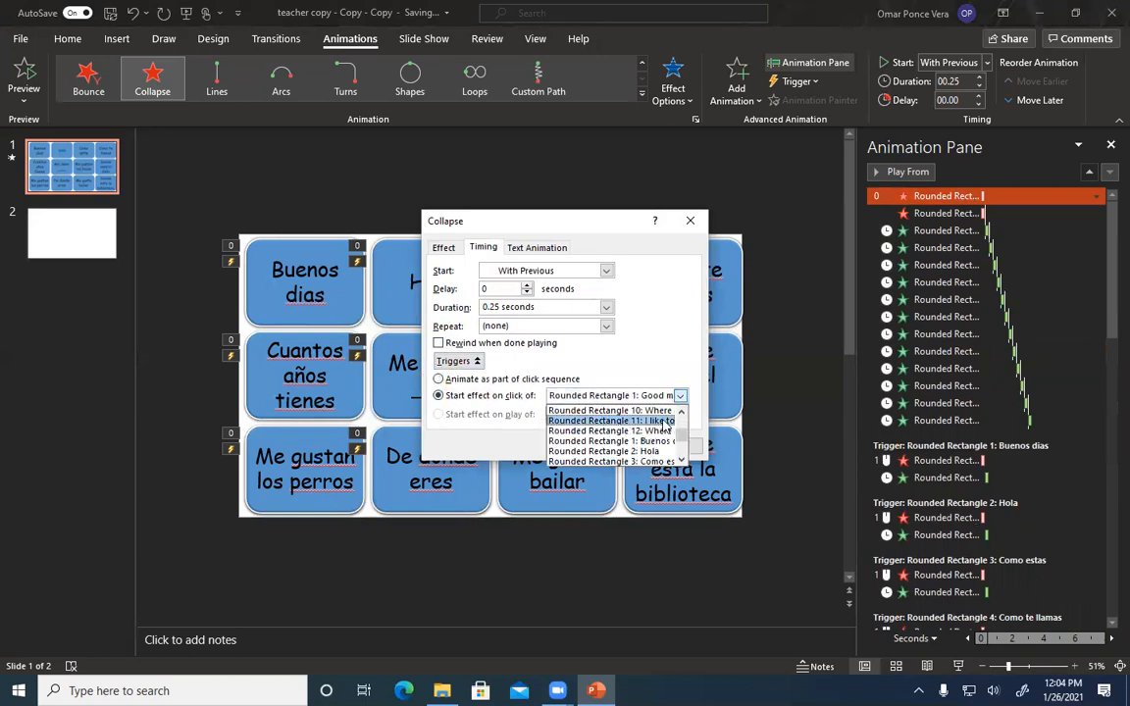
pyautogui.click(662, 421)
pyautogui.click(602, 445)
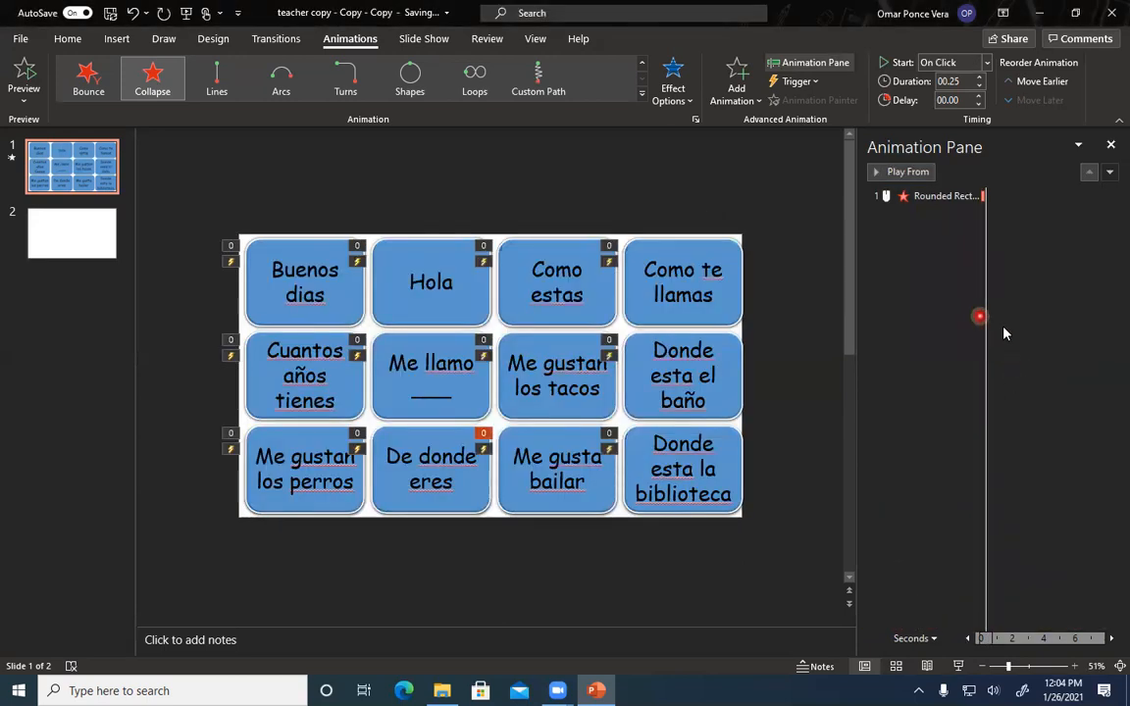
# Set the last untriggered Collapse exit to start on click of Rounded Rectangle 12, the "Where is the library?" card.
pyautogui.scroll(10, 1030, 324)
pyautogui.click(1060, 320)
pyautogui.moveTo(1060, 320); pyautogui.dragTo(942, 196)
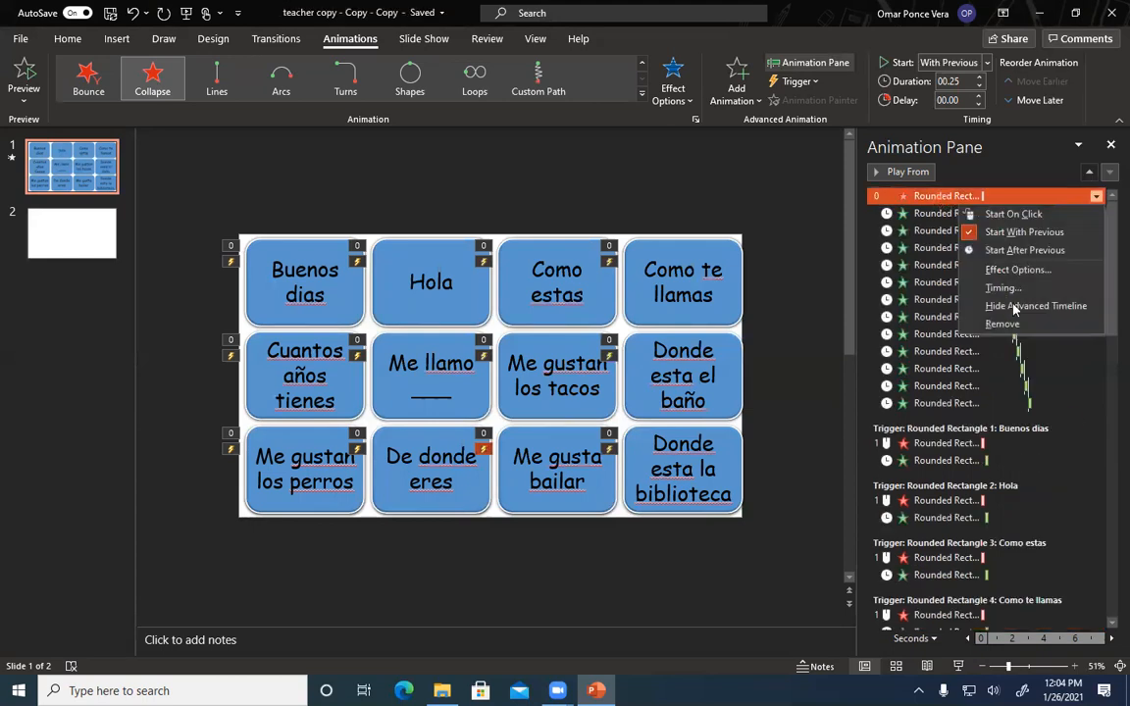
pyautogui.click(1005, 286)
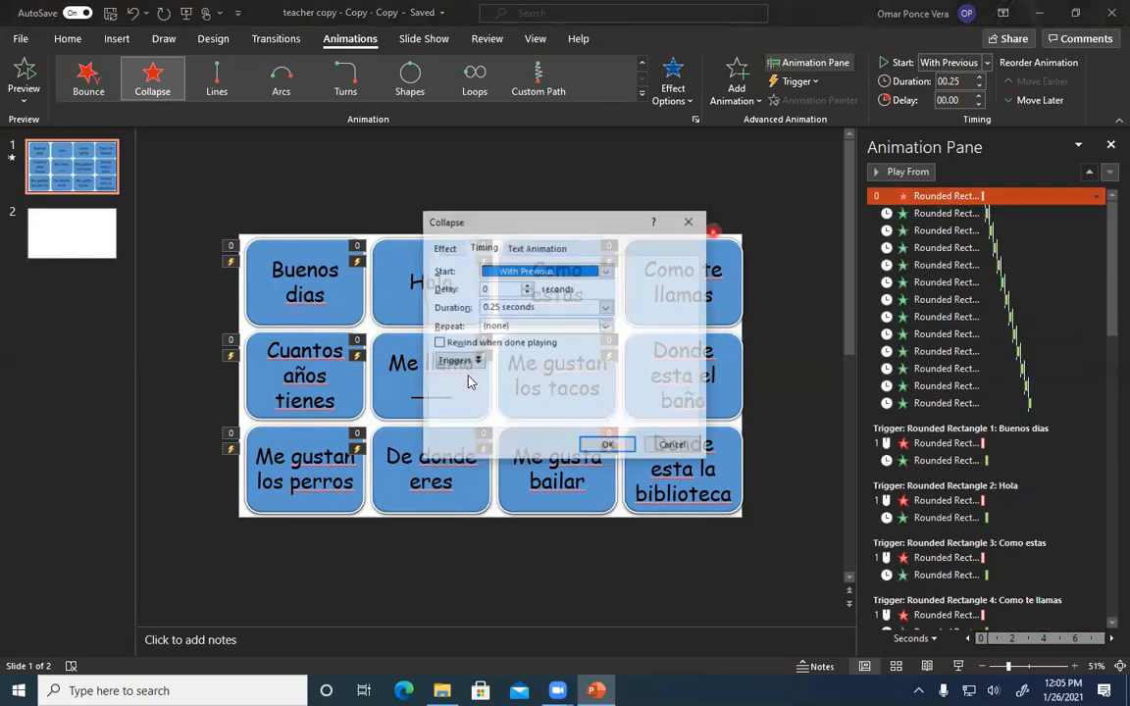
pyautogui.click(459, 361)
pyautogui.click(600, 398)
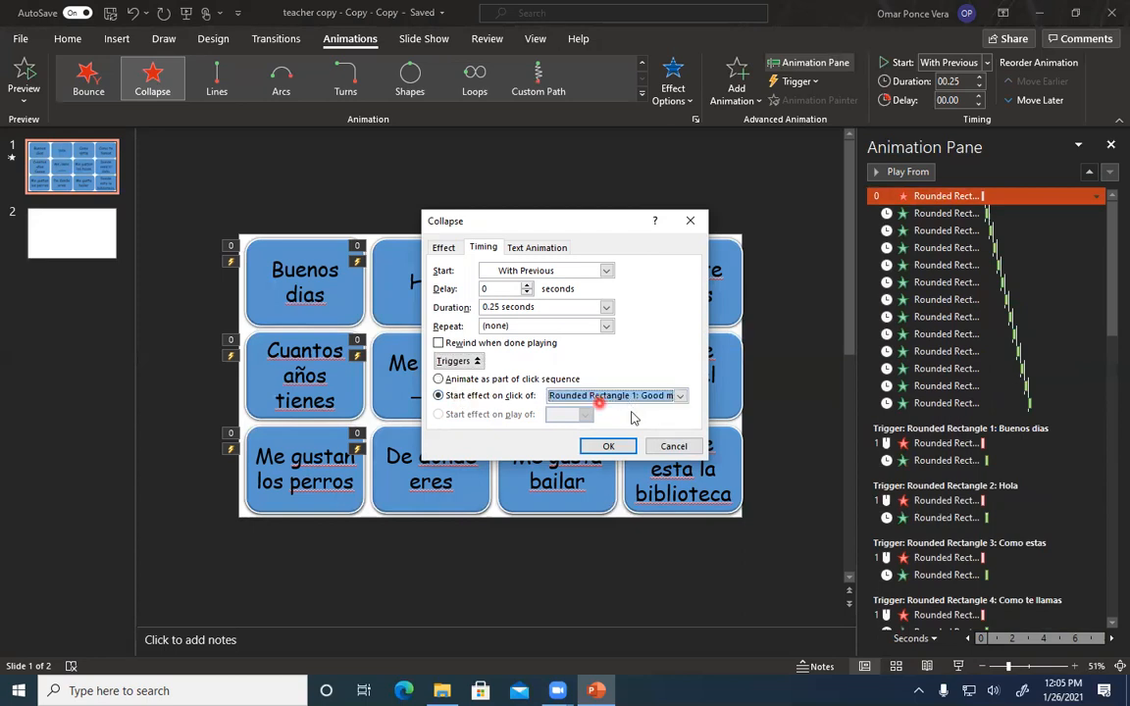
pyautogui.click(628, 396)
pyautogui.scroll(-2, 638, 453)
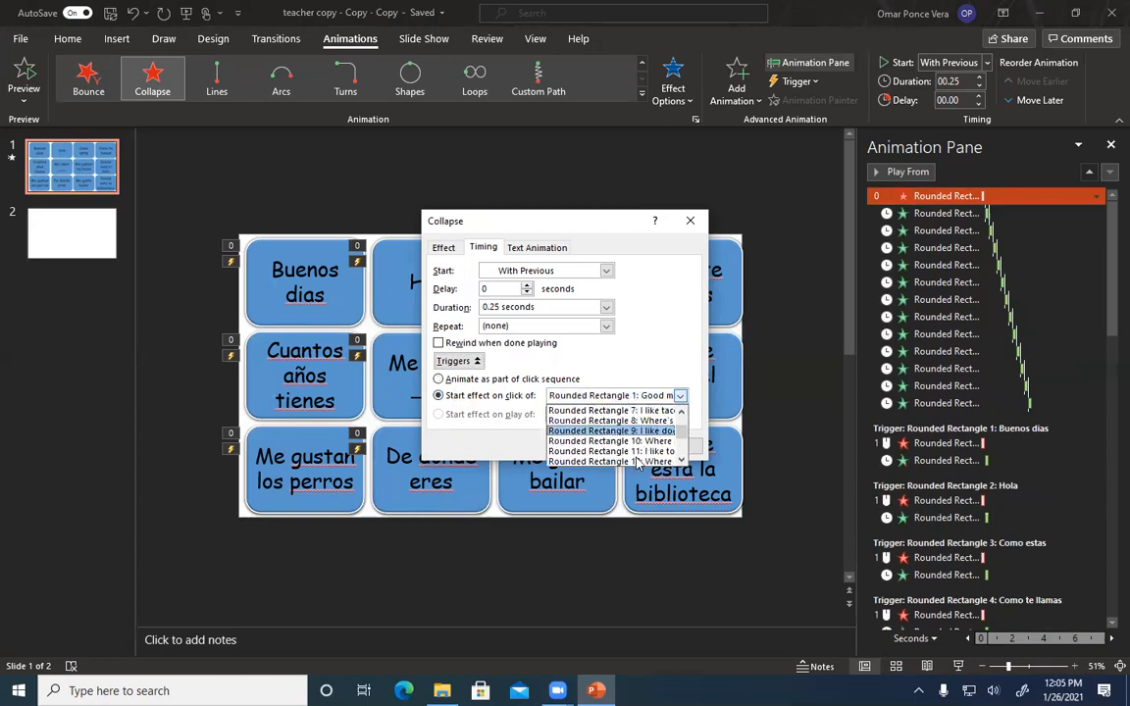
pyautogui.click(638, 461)
pyautogui.click(609, 446)
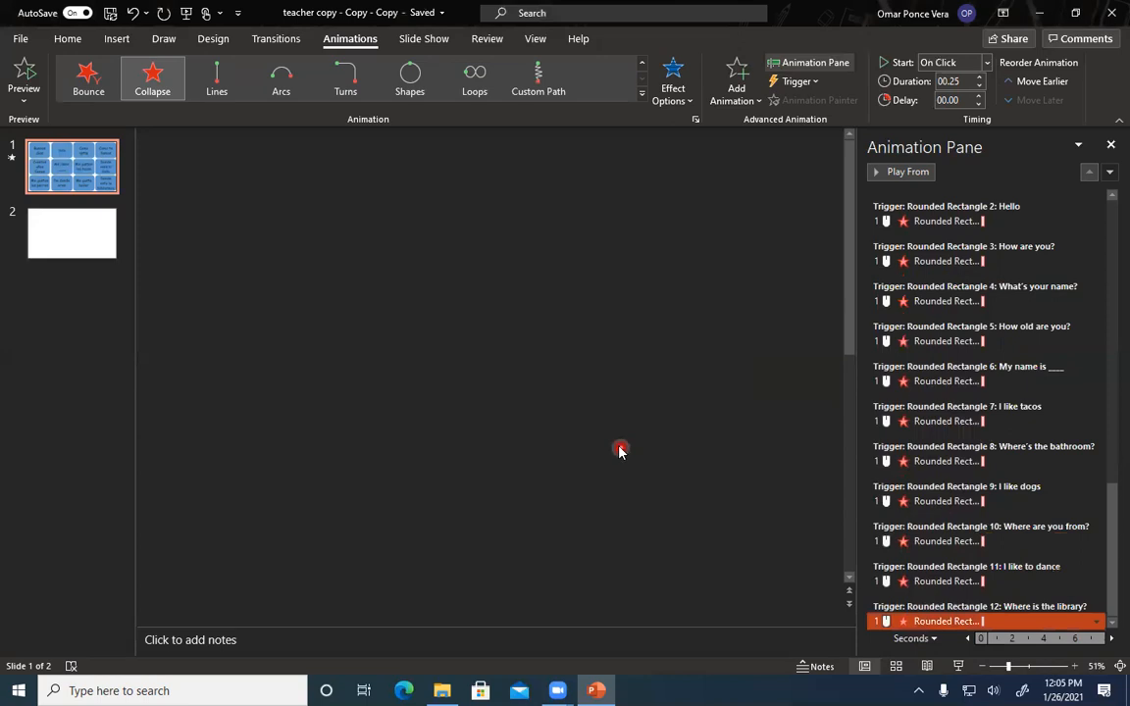
# Review the click triggers of the English cards in the animation list, from "Good morning" to "Where is the library?".
pyautogui.click(996, 284)
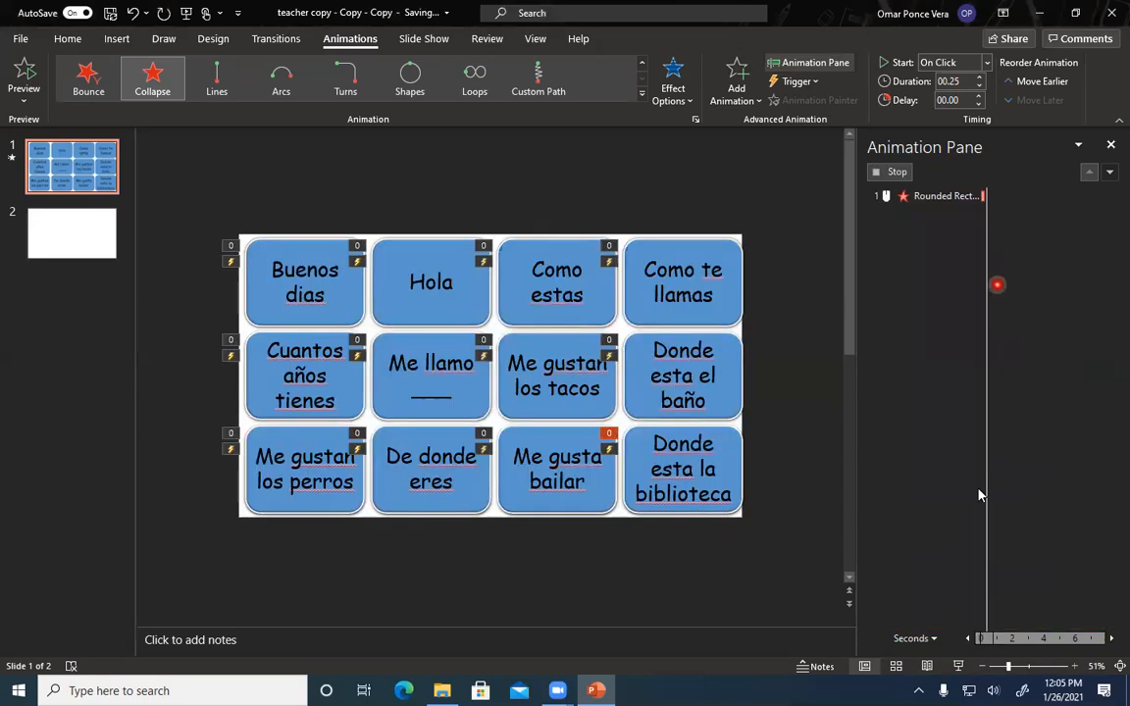
pyautogui.click(1102, 506)
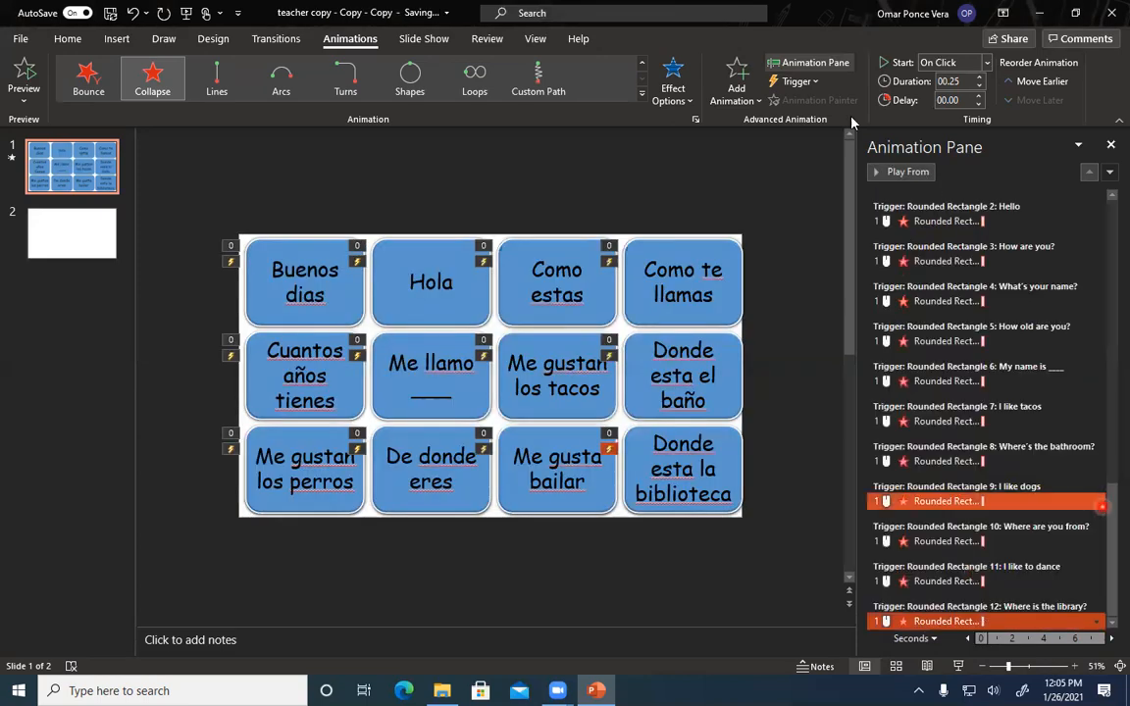
pyautogui.click(939, 209)
pyautogui.click(1111, 503)
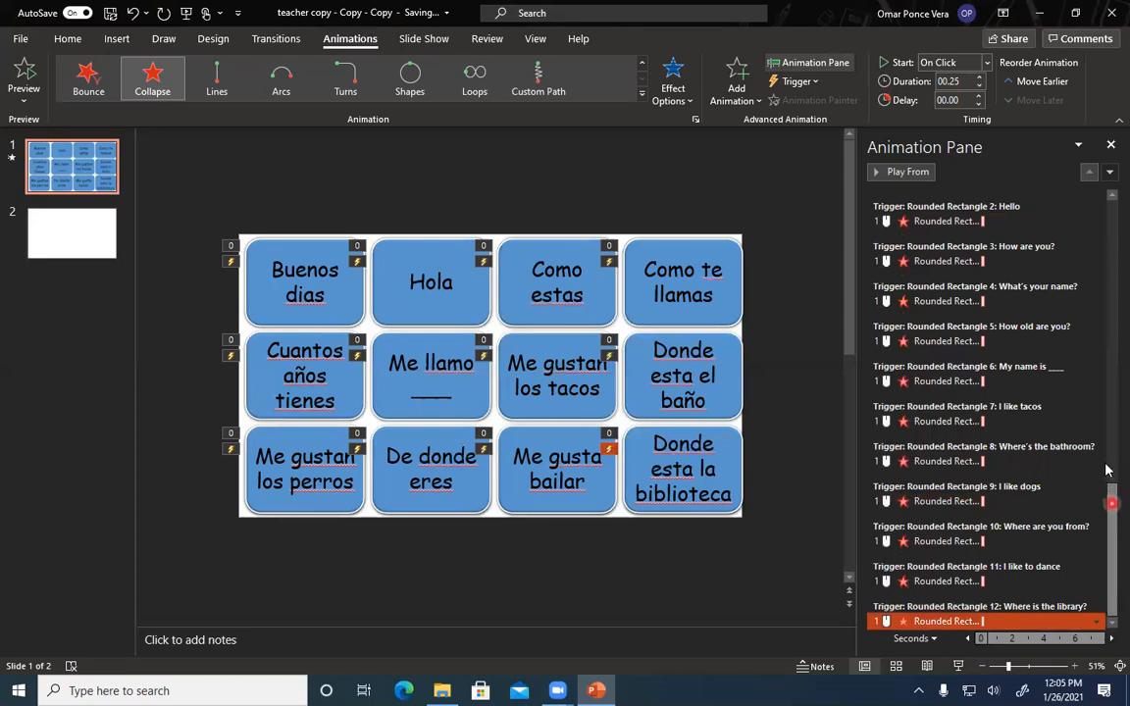
pyautogui.scroll(3, 984, 322)
pyautogui.click(970, 366)
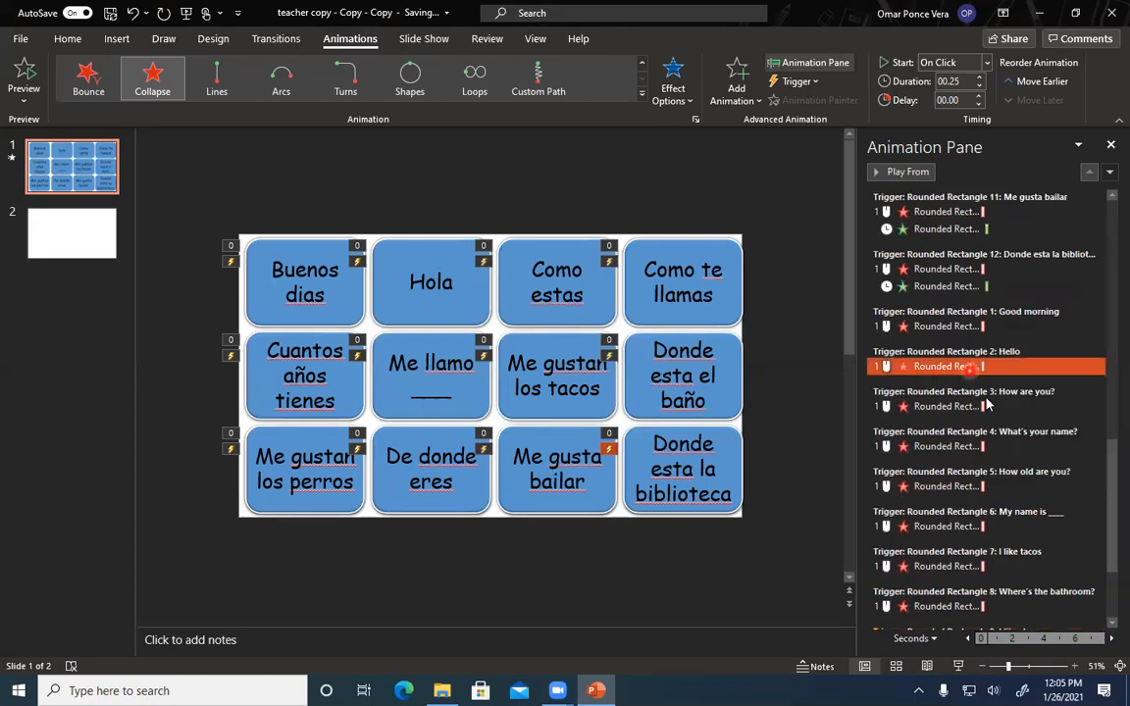
pyautogui.click(1109, 481)
pyautogui.scroll(-3, 1106, 540)
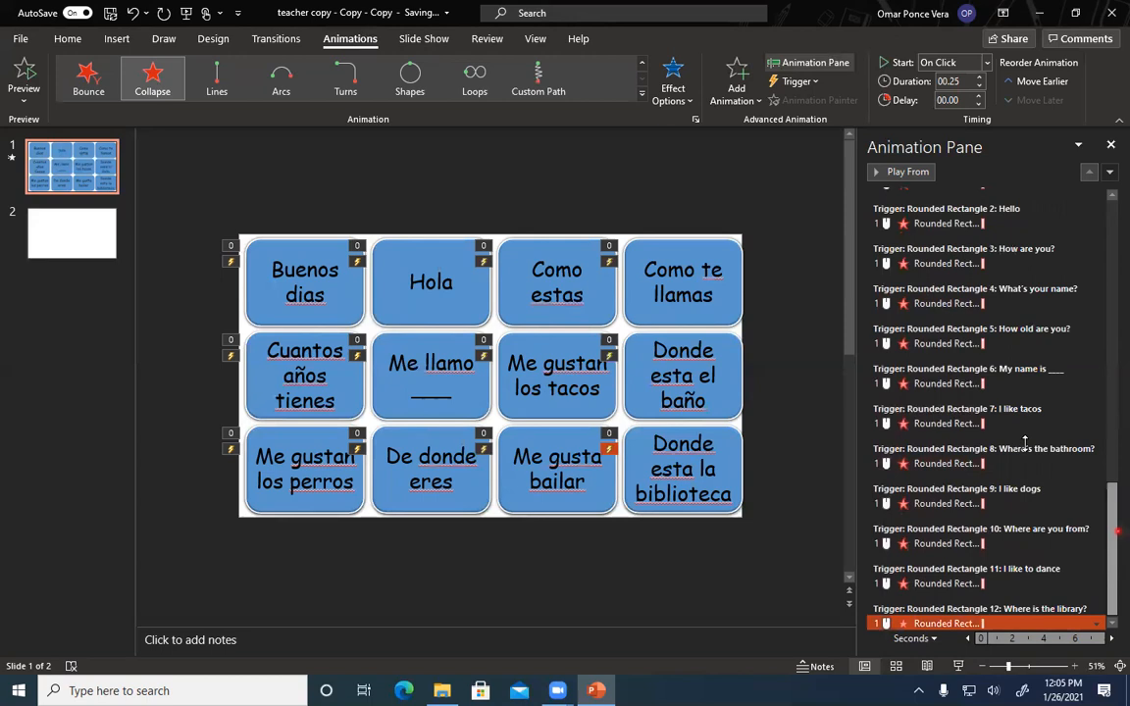
# Move the first untriggered Stretch entrance, for the "Buenos dias" card, under the Collapse exit in the Rounded Rectangle 1: Good morning trigger.
pyautogui.scroll(7, 1024, 444)
pyautogui.click(1035, 419)
pyautogui.click(1103, 475)
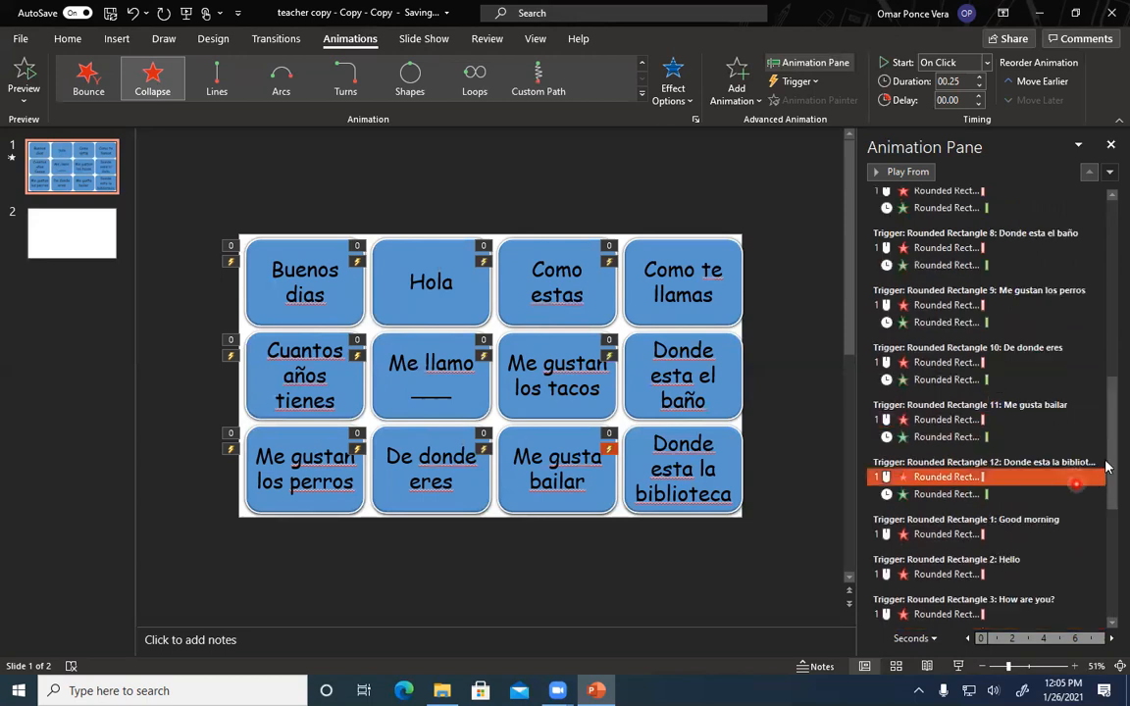
pyautogui.scroll(2, 1107, 341)
pyautogui.scroll(5, 1106, 340)
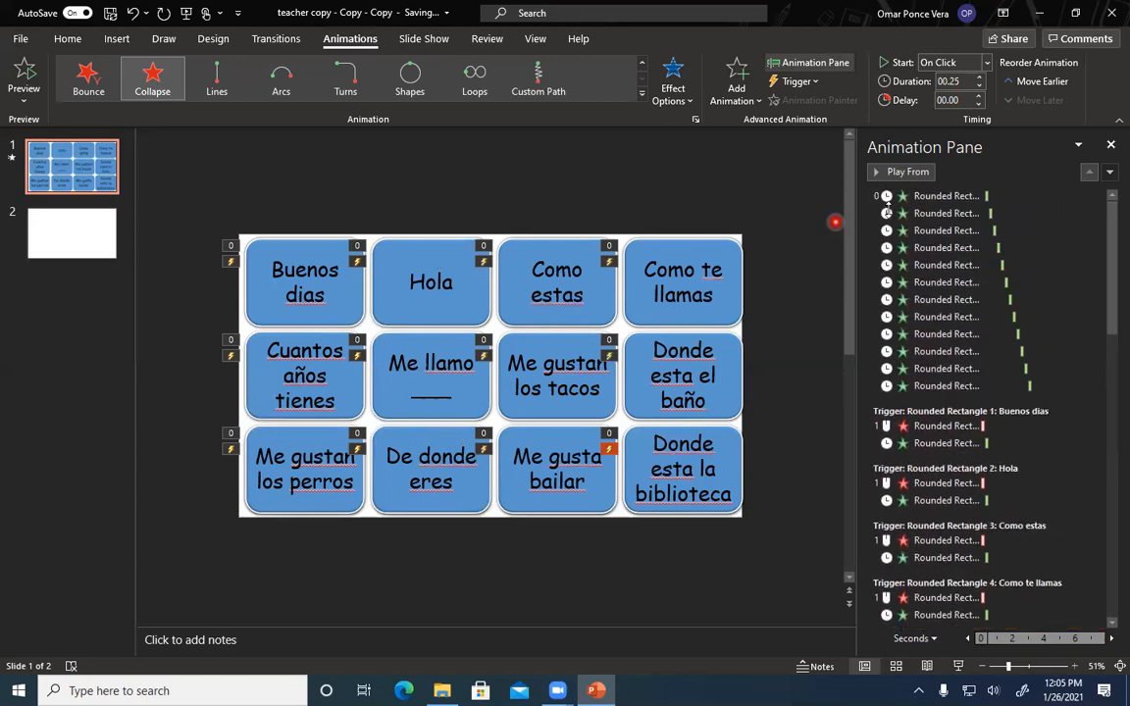
pyautogui.click(959, 230)
pyautogui.moveTo(960, 277); pyautogui.dragTo(957, 192)
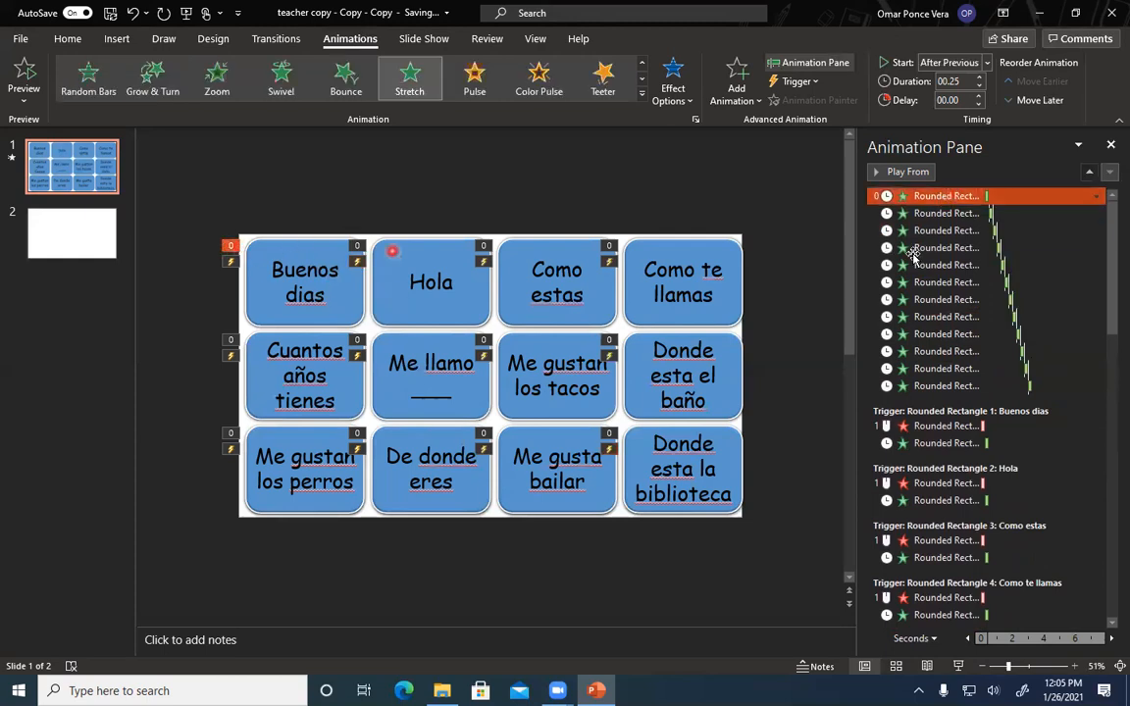
pyautogui.moveTo(957, 194); pyautogui.dragTo(987, 399)
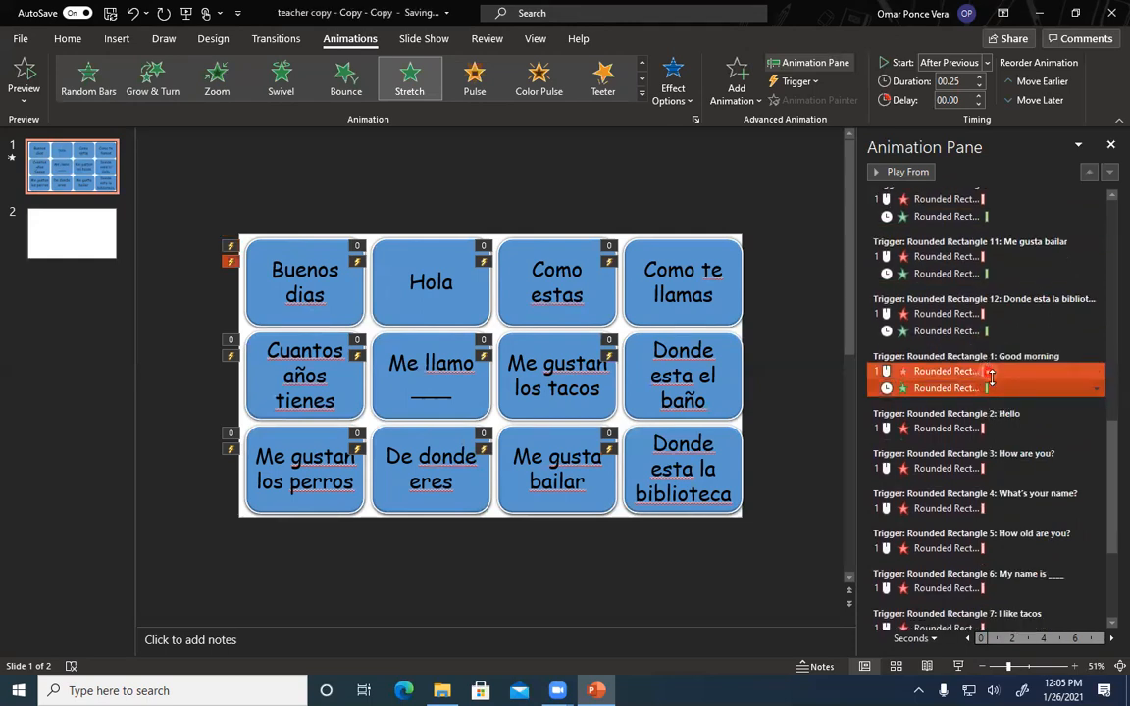
pyautogui.click(993, 370)
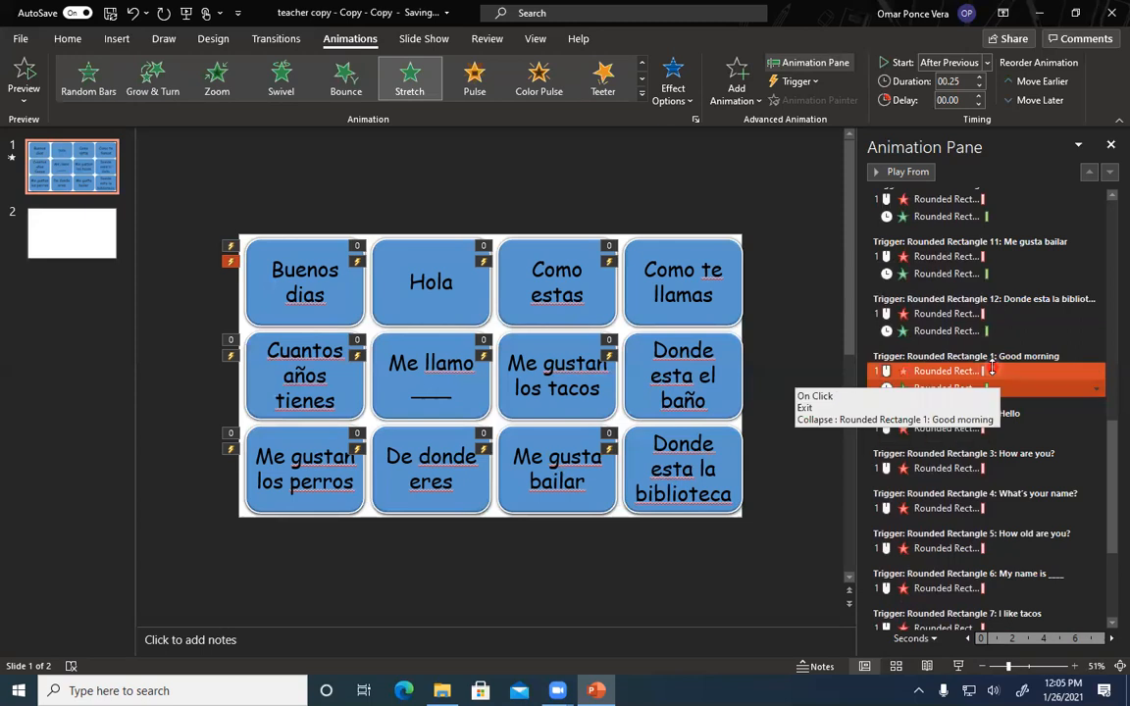
# Move the first untriggered Stretch entrance, for the "Hola" card, under the Collapse exit in the Rounded Rectangle 2: Hello trigger.
pyautogui.click(991, 389)
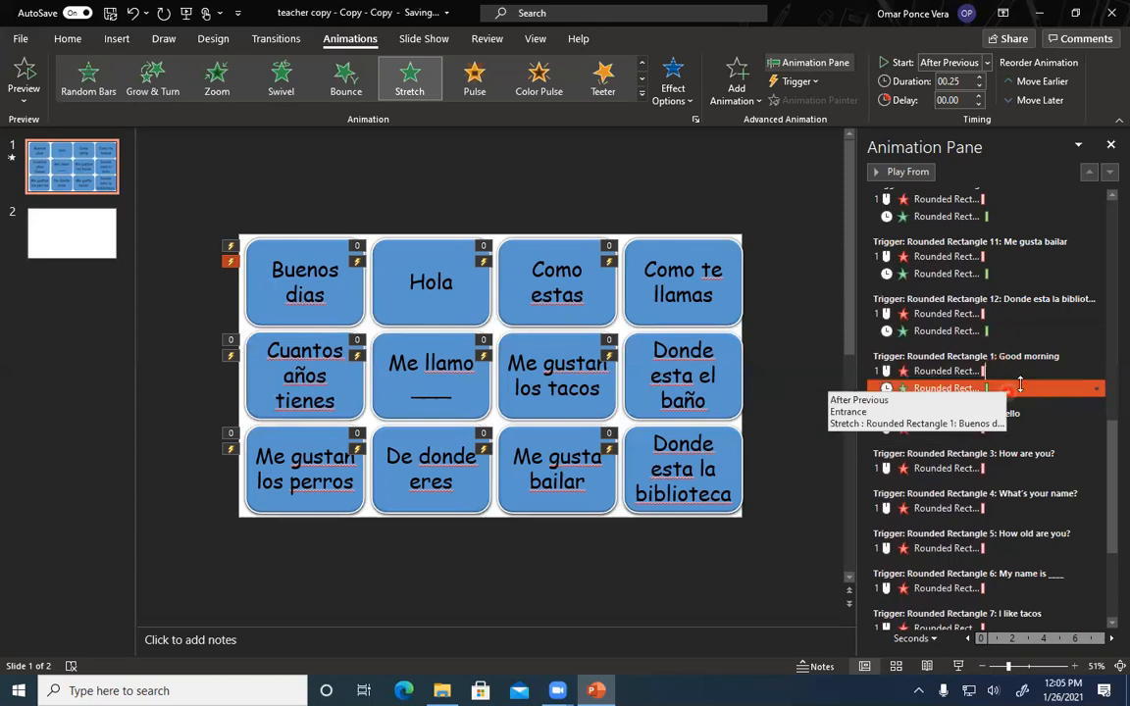
pyautogui.scroll(5, 1013, 390)
pyautogui.scroll(3, 1005, 388)
pyautogui.click(1013, 369)
pyautogui.click(966, 195)
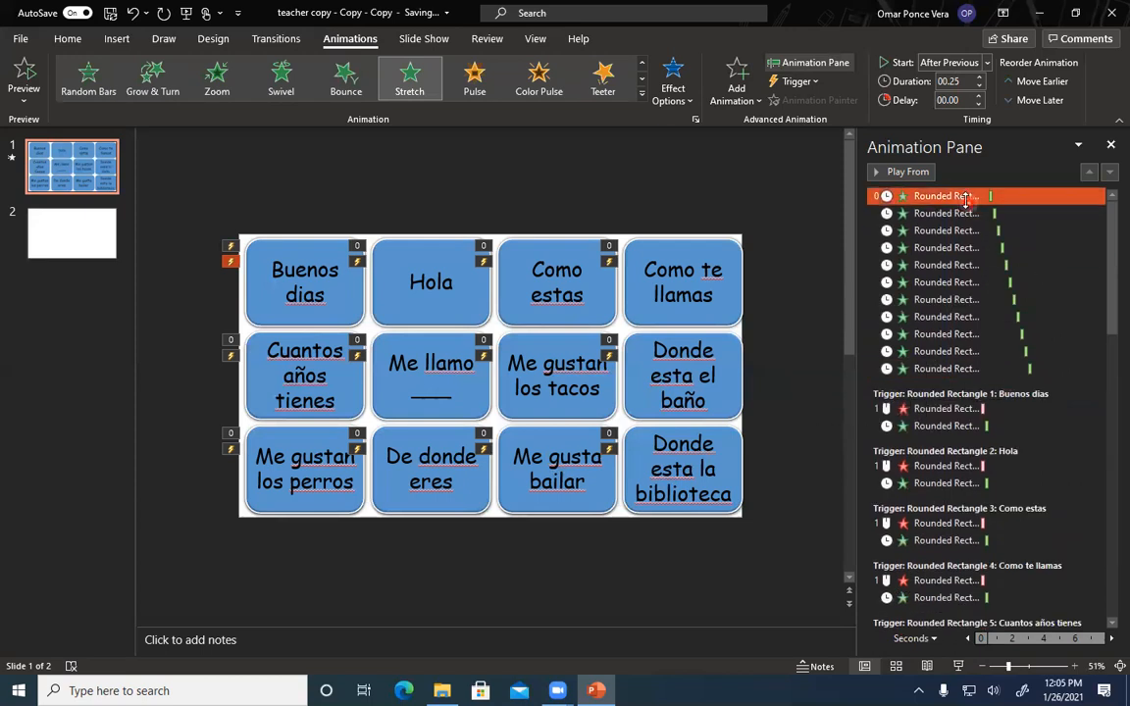
pyautogui.moveTo(967, 195)
pyautogui.mouseDown()
pyautogui.moveTo(1001, 353)
pyautogui.moveTo(1005, 329)
pyautogui.mouseUp()
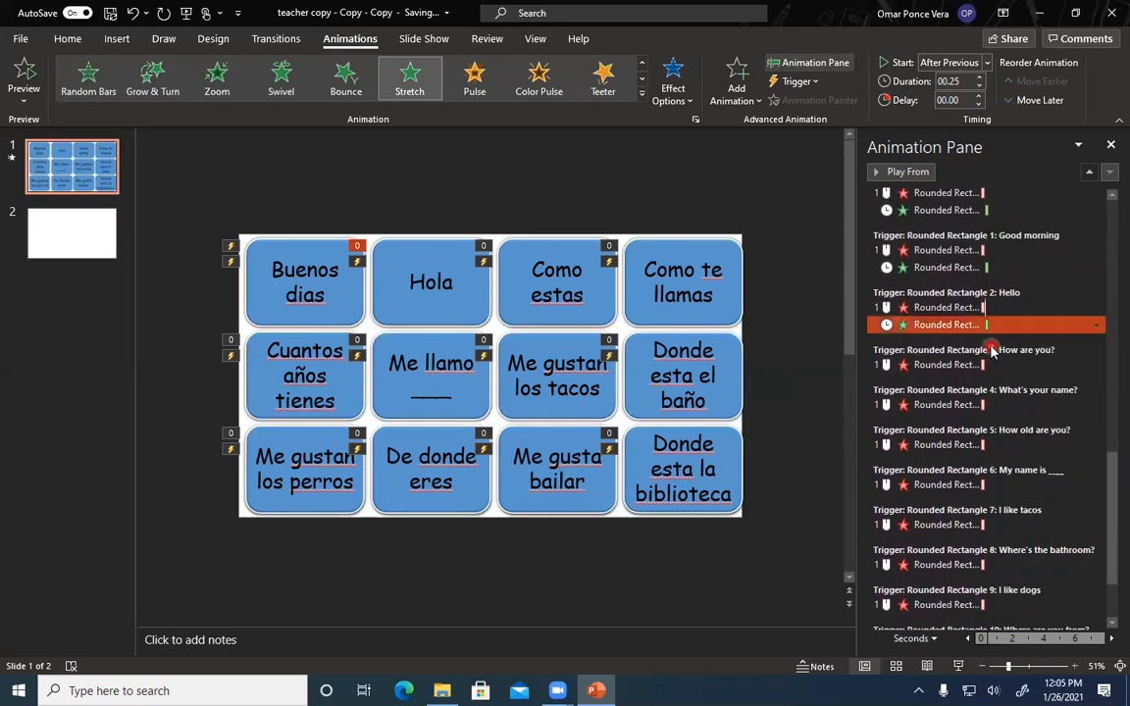
# Move the next untriggered Stretch entrance, for the "Como estas" card, under the Collapse exit in the Rounded Rectangle 3: How are you? trigger.
pyautogui.scroll(10, 1011, 321)
pyautogui.scroll(3, 1010, 321)
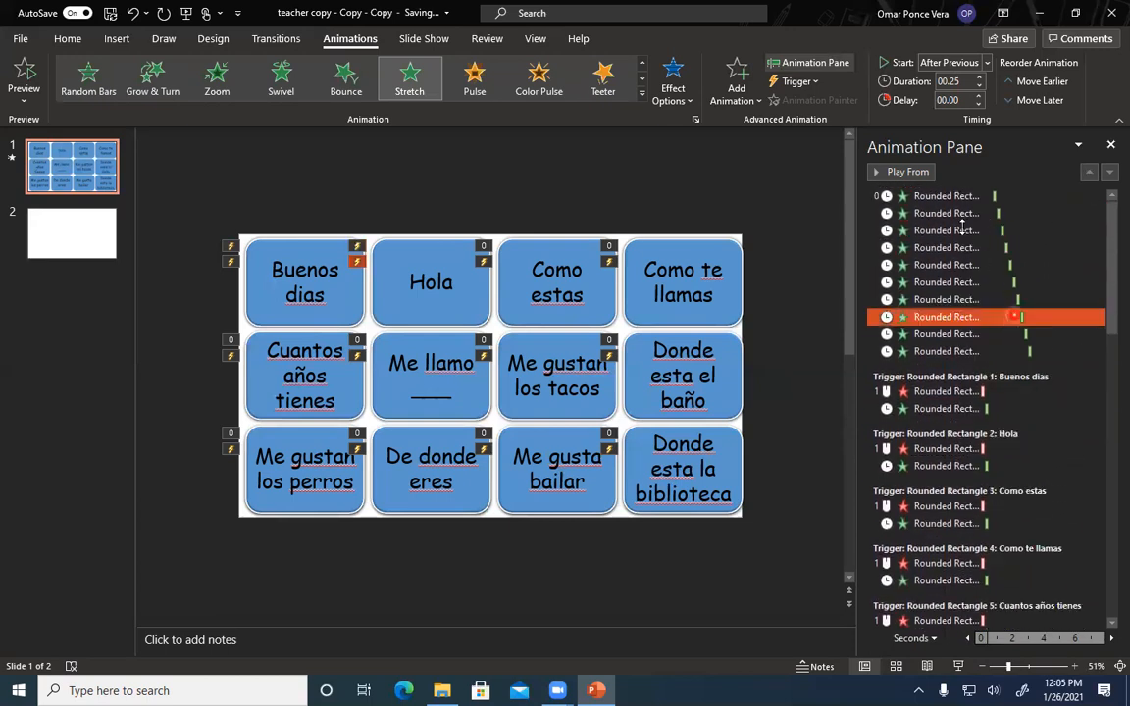
pyautogui.click(961, 197)
pyautogui.click(494, 250)
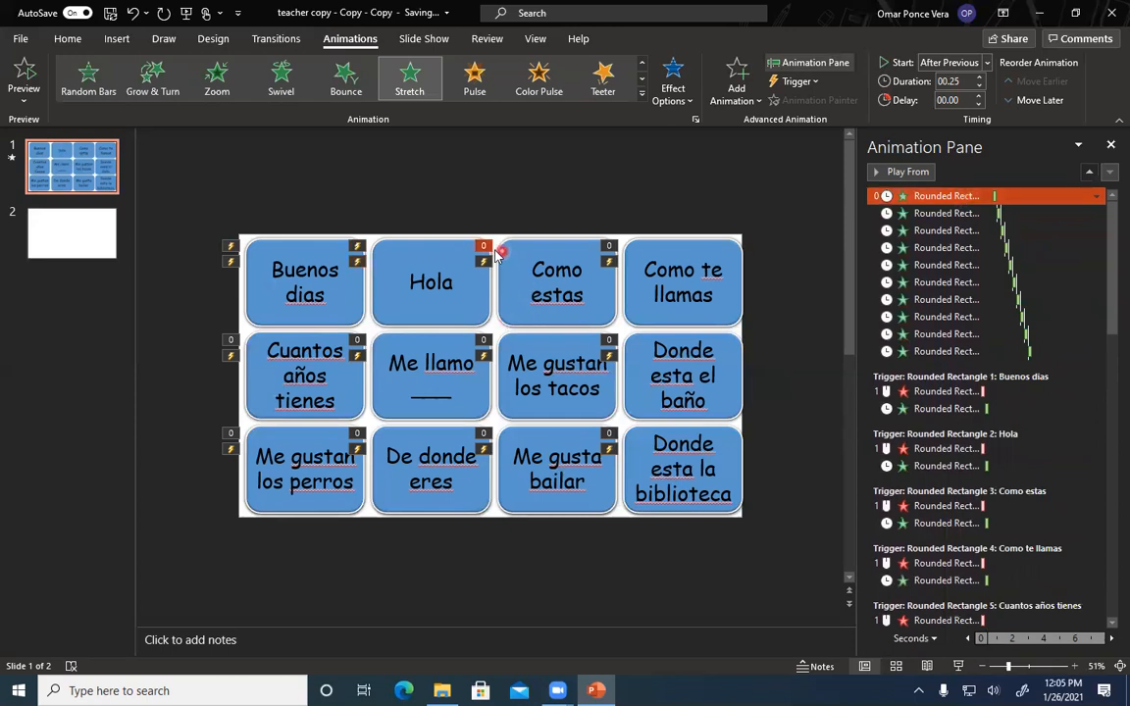
pyautogui.click(944, 197)
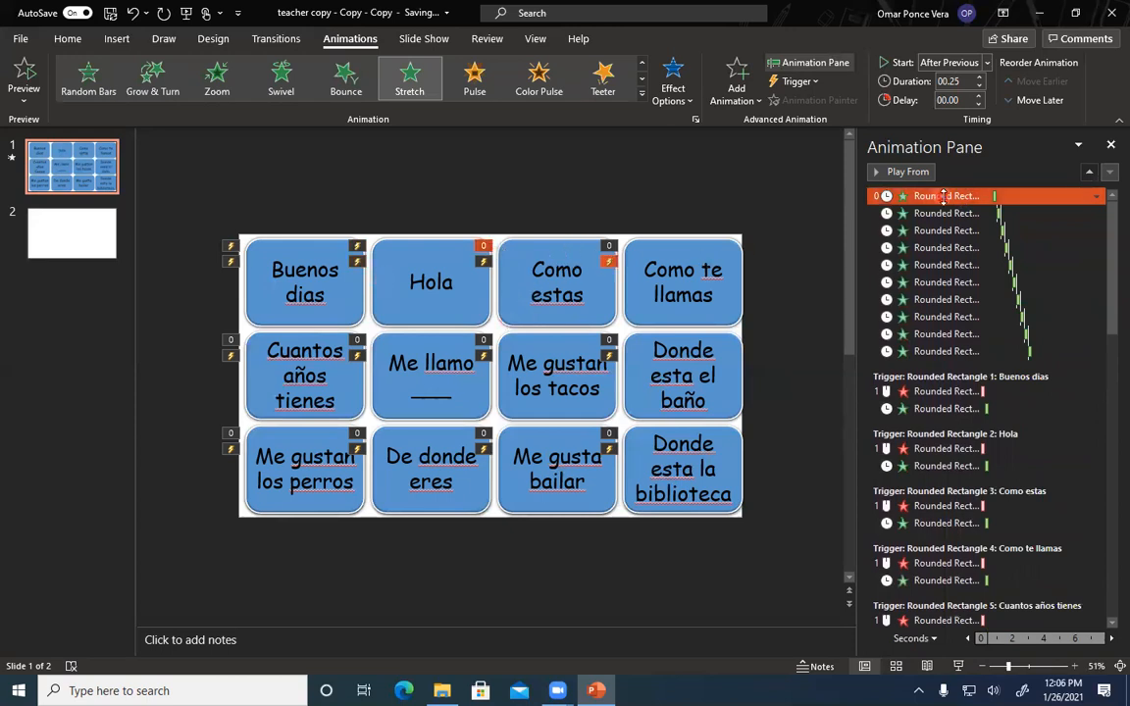
pyautogui.scroll(-8, 947, 235)
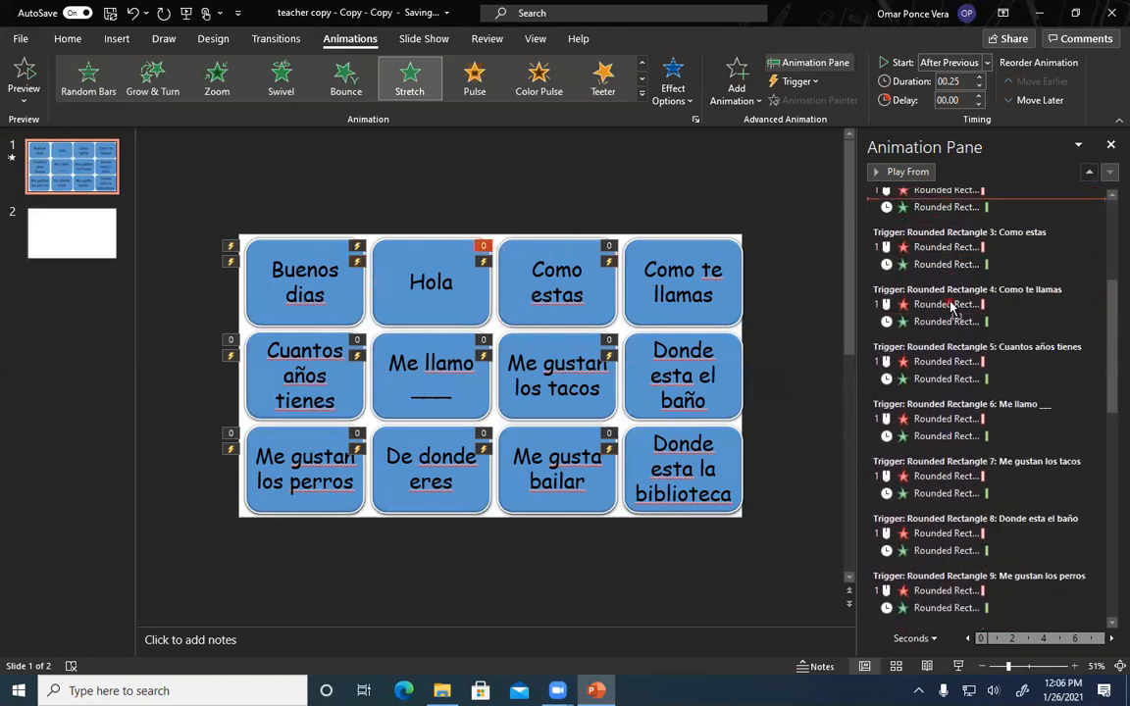
pyautogui.scroll(-5, 950, 307)
pyautogui.scroll(-3, 942, 338)
pyautogui.moveTo(955, 309); pyautogui.dragTo(975, 374)
# Move the "Como te llamas" card's Stretch entrance under the Collapse exit in the Rounded Rectangle 4: What's your name? trigger.
pyautogui.scroll(9, 1000, 344)
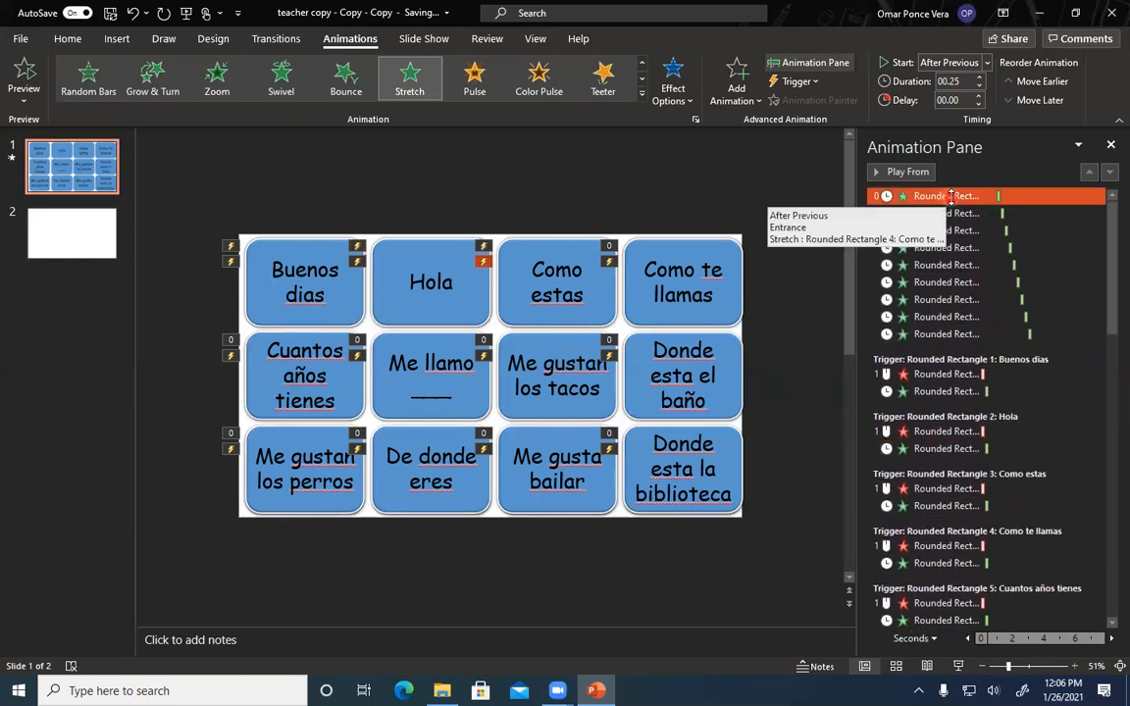
pyautogui.click(952, 196)
pyautogui.moveTo(954, 196); pyautogui.dragTo(988, 410)
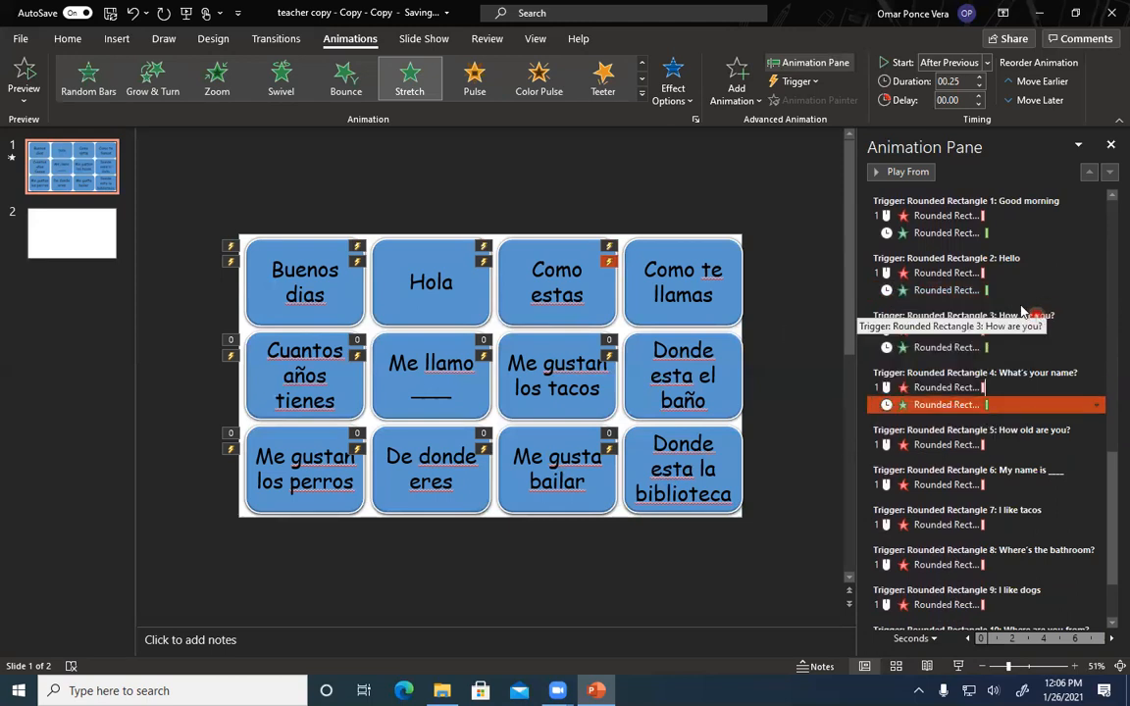
# Check the English triggers filled so far and move the "Cuantos años tienes" Stretch entrance under the Rounded Rectangle 5: How old are you? exit.
pyautogui.scroll(2, 1036, 294)
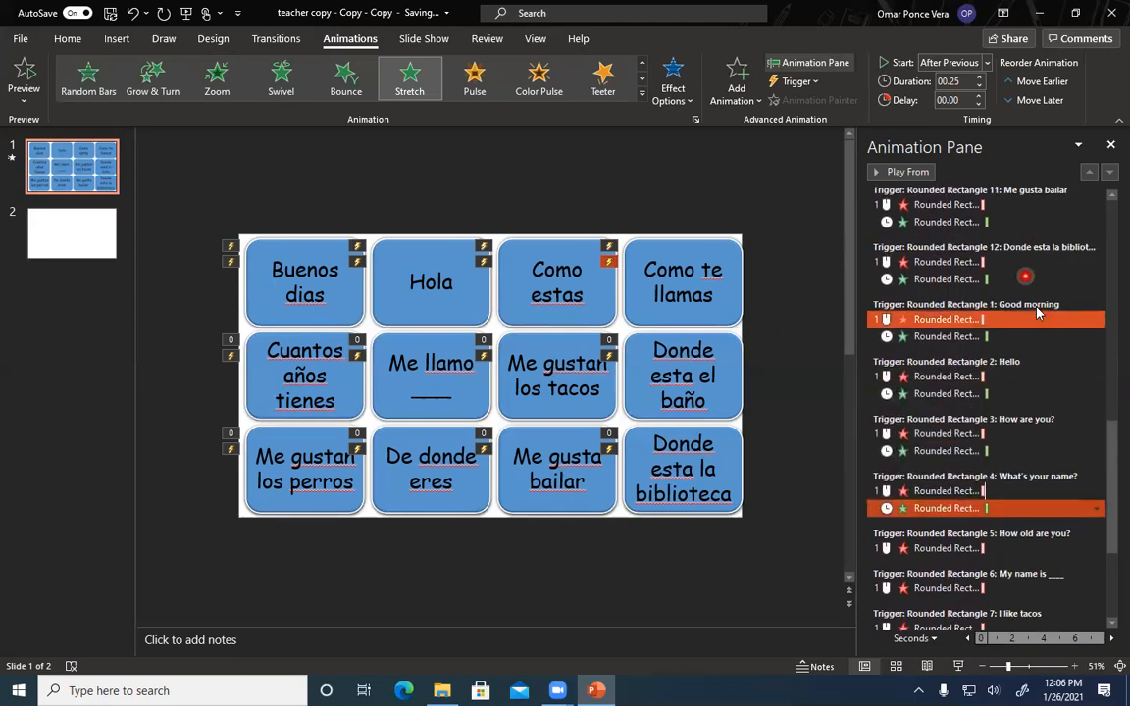
pyautogui.click(983, 324)
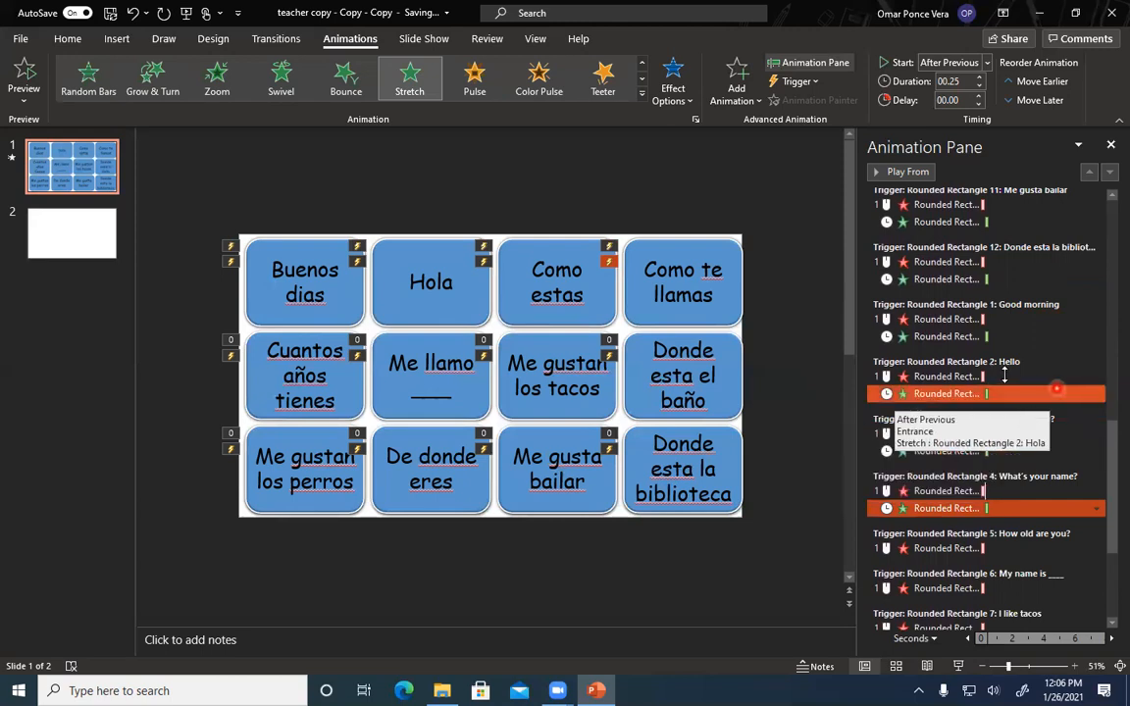
pyautogui.scroll(-3, 1040, 416)
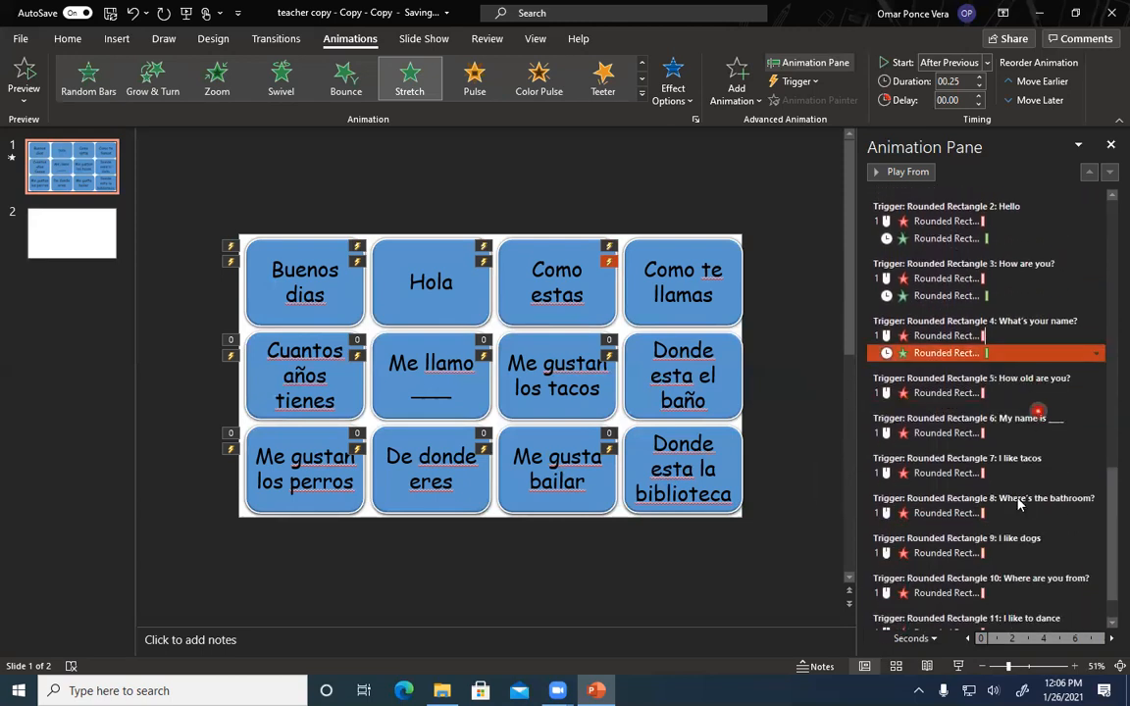
pyautogui.scroll(15, 1021, 442)
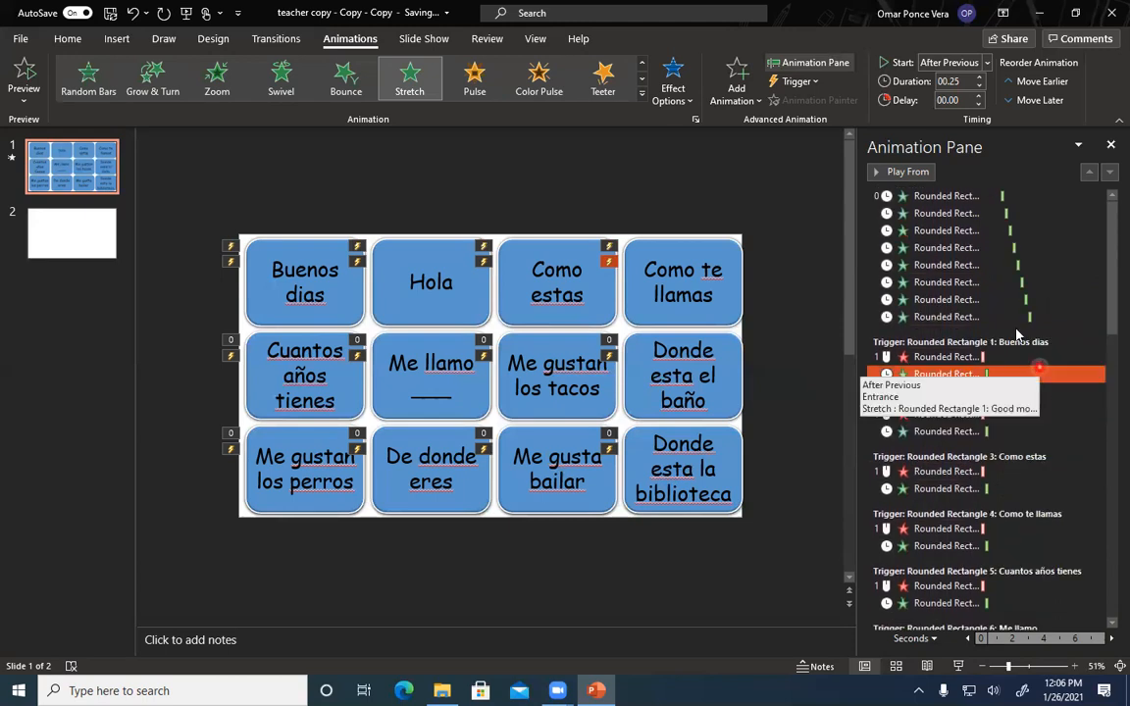
pyautogui.moveTo(955, 201); pyautogui.dragTo(1003, 452)
pyautogui.scroll(-16, 975, 357)
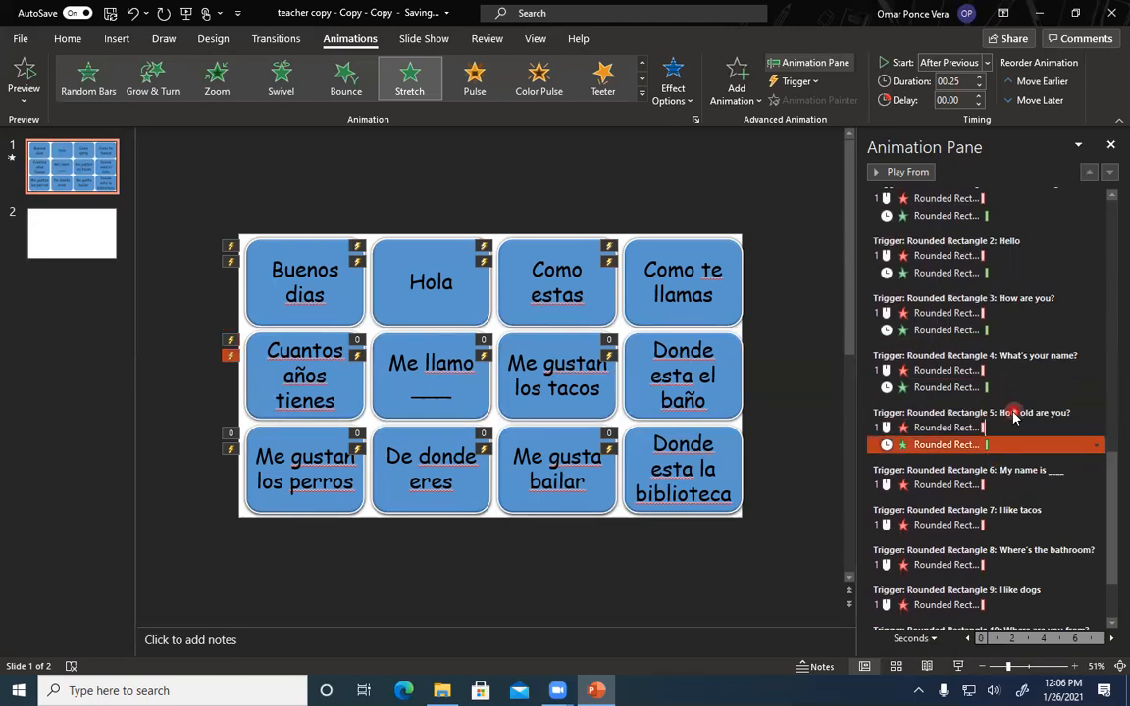
# Move the "Me llamo ___" card's Stretch entrance under the Collapse exit in the Rounded Rectangle 6: My name is ____ trigger.
pyautogui.moveTo(1110, 475); pyautogui.dragTo(1107, 226)
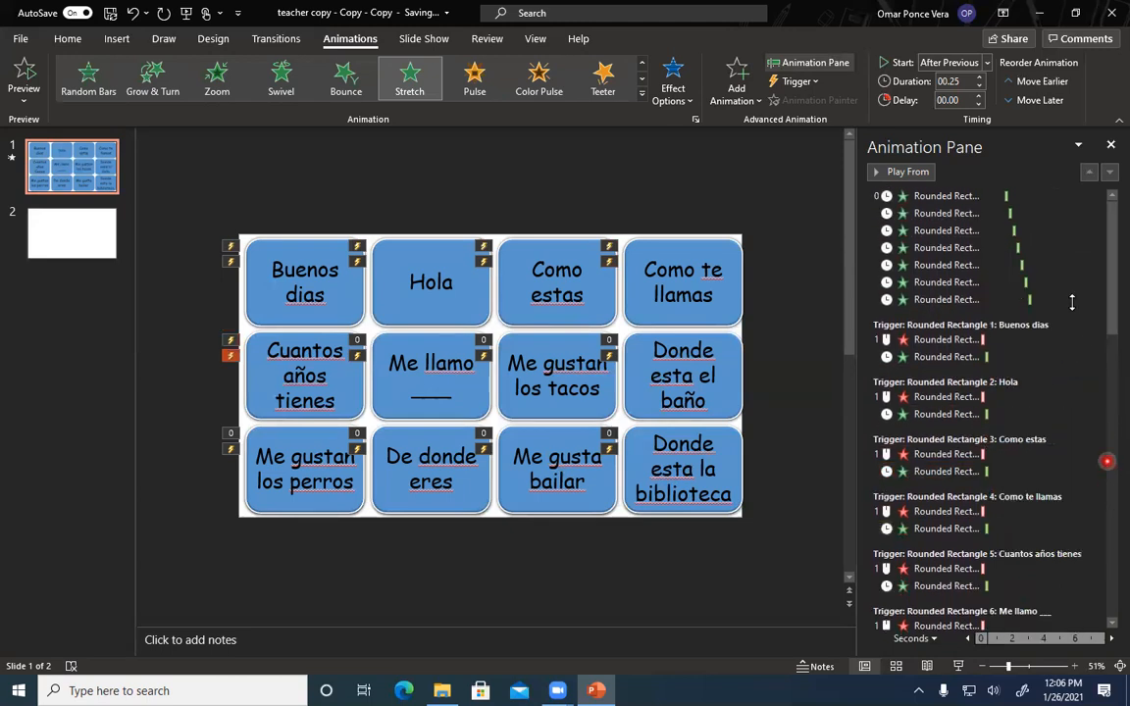
pyautogui.moveTo(962, 196); pyautogui.dragTo(1011, 392)
pyautogui.scroll(-4, 979, 357)
pyautogui.scroll(-5, 980, 386)
pyautogui.scroll(-3, 1018, 392)
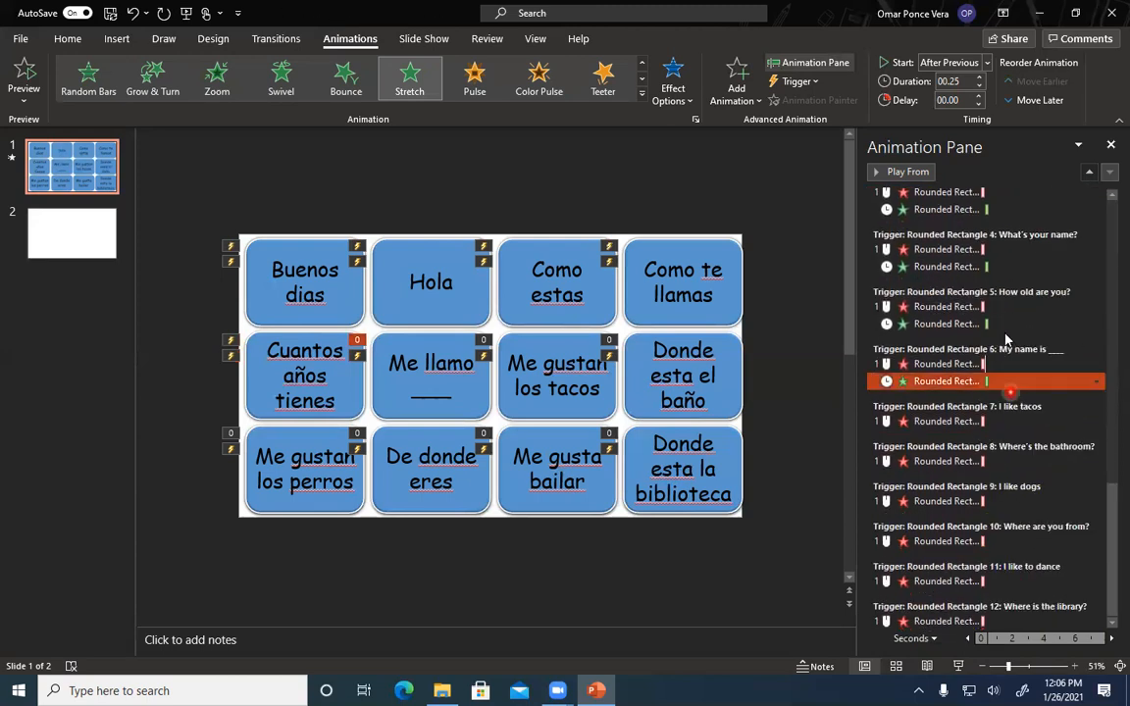
# Move the "Me gustan los tacos" card's Stretch entrance under the Collapse exit in the Rounded Rectangle 7: I like tacos trigger.
pyautogui.scroll(5, 1001, 335)
pyautogui.scroll(5, 937, 197)
pyautogui.moveTo(937, 197); pyautogui.dragTo(989, 417)
pyautogui.scroll(-5, 999, 412)
pyautogui.scroll(-5, 997, 420)
pyautogui.scroll(-5, 999, 446)
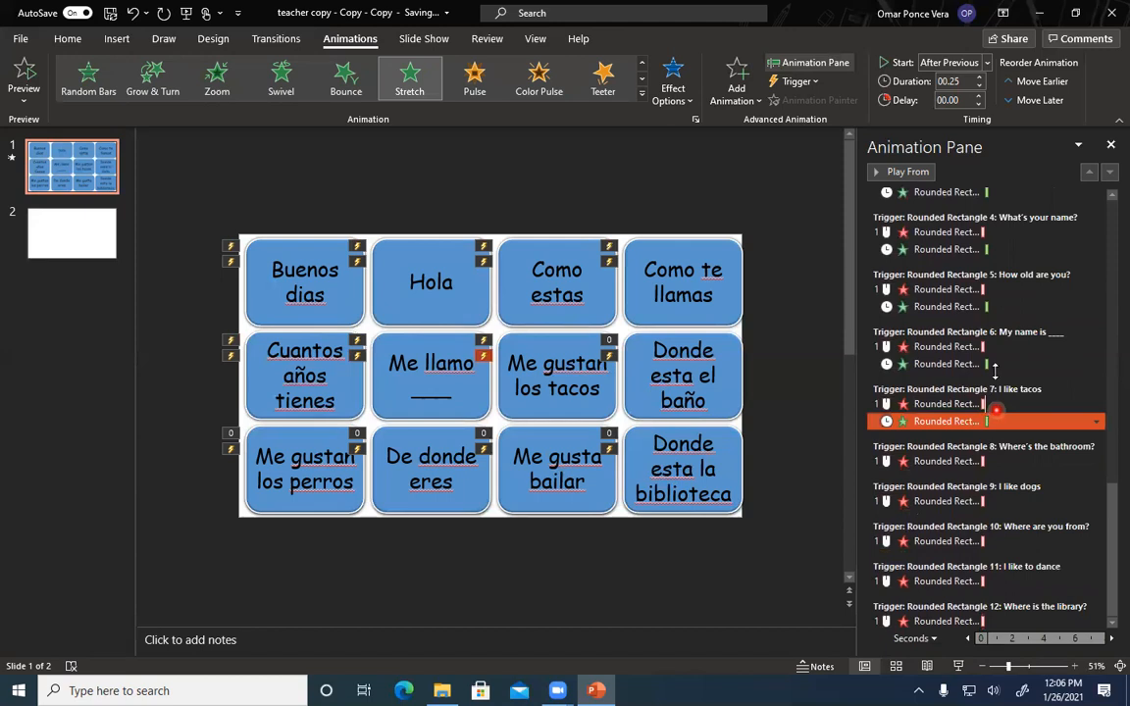
# Move the "Donde esta el baño" card's Stretch entrance under the Collapse exit in the Rounded Rectangle 8: Where's the bathroom? trigger.
pyautogui.moveTo(995, 371); pyautogui.dragTo(979, 200)
pyautogui.moveTo(1040, 281); pyautogui.dragTo(982, 197)
pyautogui.moveTo(981, 196); pyautogui.dragTo(1004, 478)
# Move the "Me gustan los perros" card's Stretch entrance under the Collapse exit in the Rounded Rectangle 9: I like dogs trigger.
pyautogui.scroll(5, 986, 412)
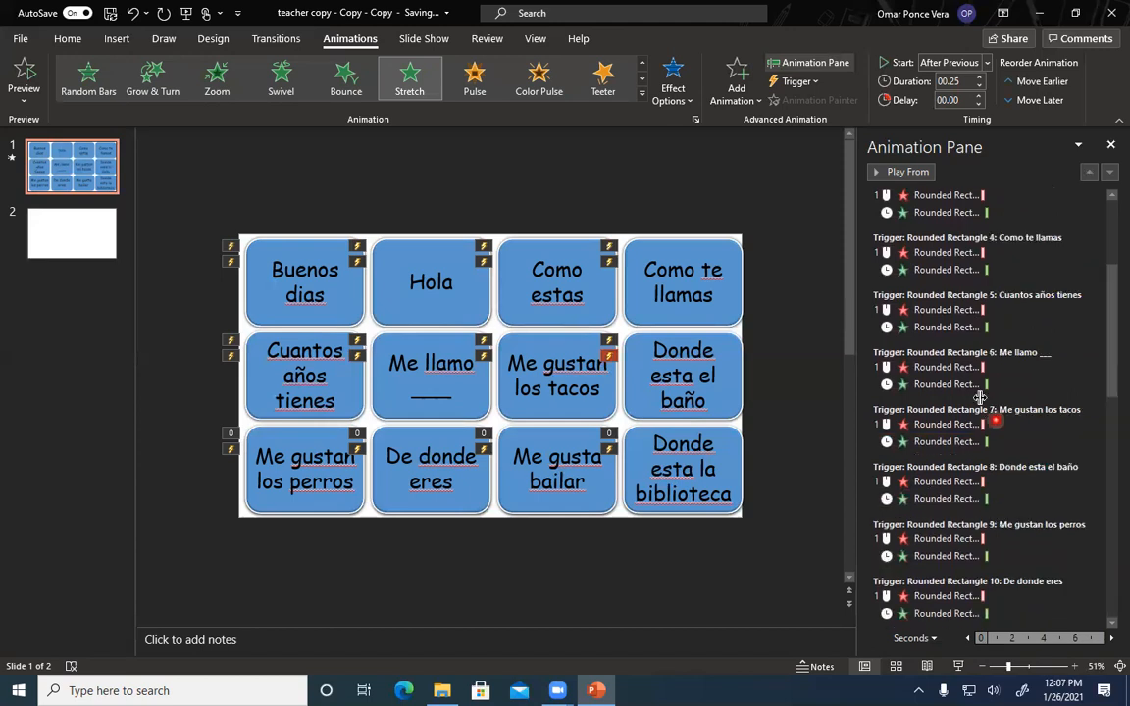
pyautogui.scroll(3, 939, 192)
pyautogui.click(940, 195)
pyautogui.moveTo(1001, 402); pyautogui.dragTo(997, 416)
pyautogui.scroll(-5, 998, 416)
pyautogui.moveTo(998, 503)
pyautogui.mouseDown()
pyautogui.moveTo(997, 517)
pyautogui.moveTo(997, 503)
pyautogui.mouseUp()
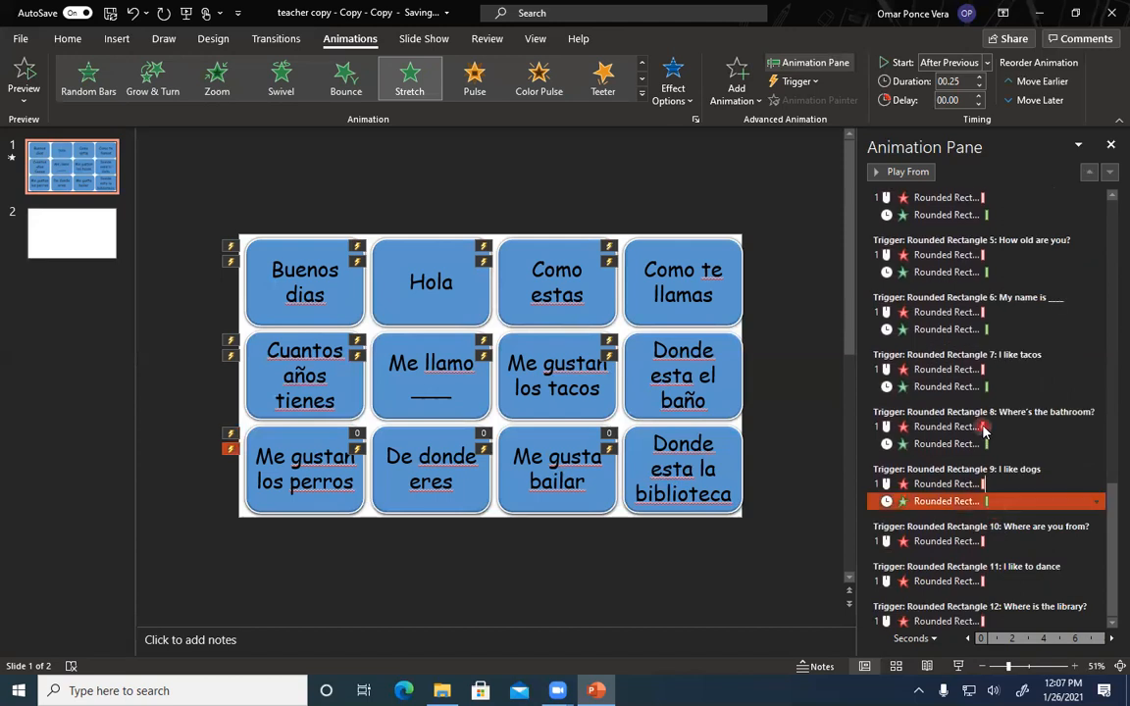
# Move the "De donde eres" card's Stretch entrance under the Collapse exit in the Rounded Rectangle 10: Where are you from? trigger.
pyautogui.scroll(10, 997, 411)
pyautogui.click(994, 270)
pyautogui.moveTo(994, 270); pyautogui.dragTo(1026, 541)
pyautogui.scroll(-6, 1015, 416)
pyautogui.scroll(-8, 1008, 429)
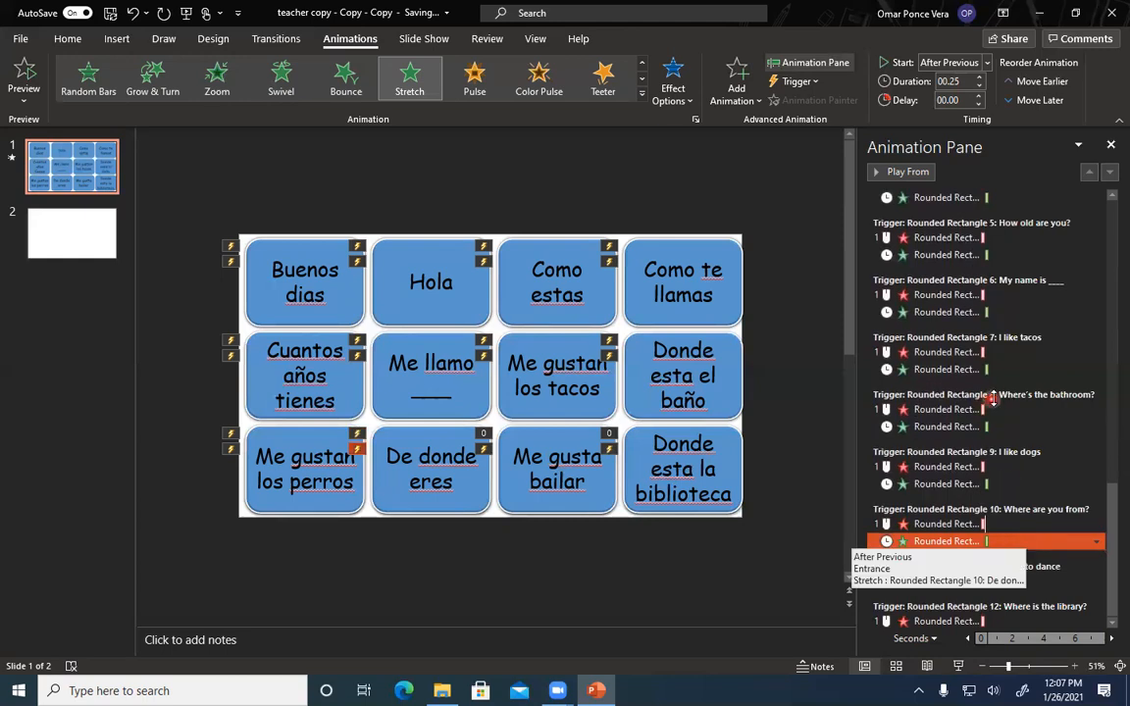
# Move the "Me gusta bailar" card's Stretch entrance under the Collapse exit in the Rounded Rectangle 11: I like to dance trigger.
pyautogui.scroll(5, 1107, 532)
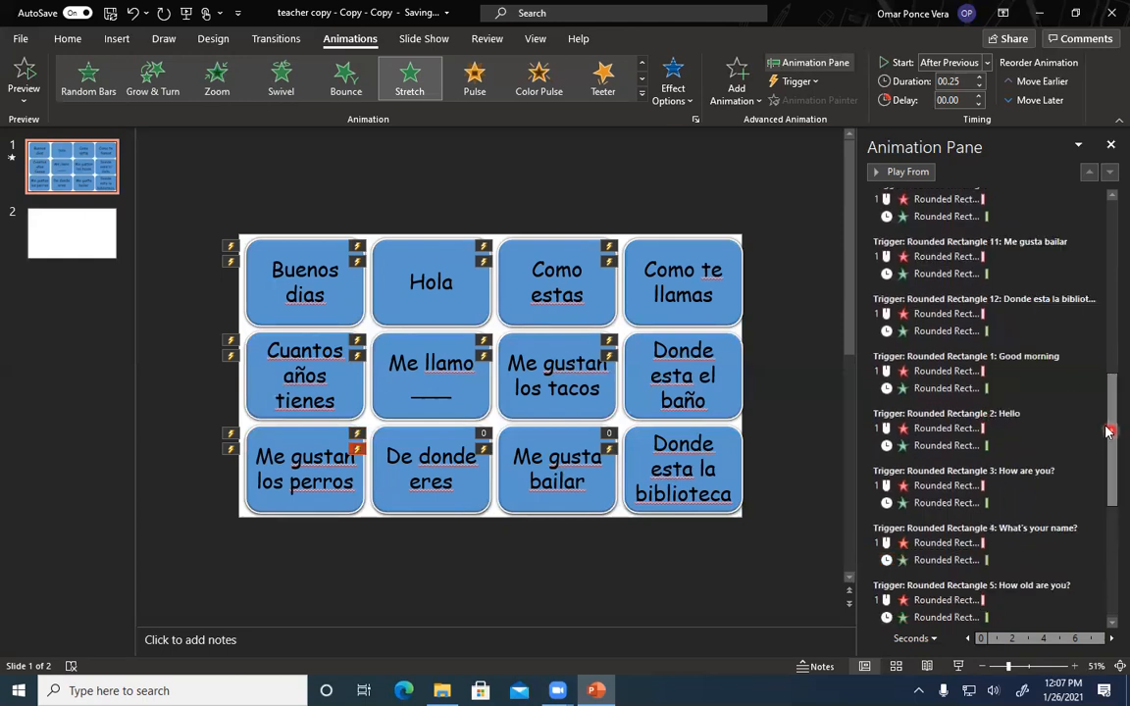
pyautogui.scroll(10, 1103, 476)
pyautogui.moveTo(947, 384); pyautogui.dragTo(1029, 580)
pyautogui.scroll(-10, 999, 412)
pyautogui.scroll(-3, 1004, 449)
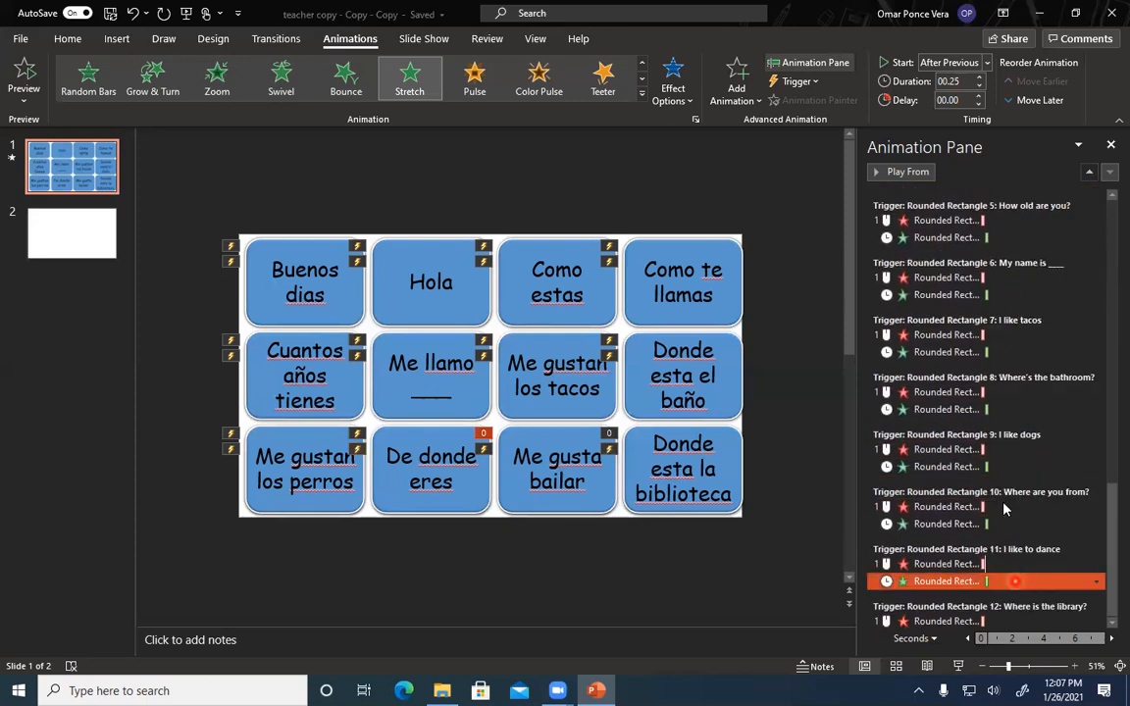
# Move the last untriggered Stretch entrance, for the "Donde esta la biblioteca" card, under the Rounded Rectangle 12: Where is the library? exit.
pyautogui.moveTo(1002, 343); pyautogui.dragTo(956, 199)
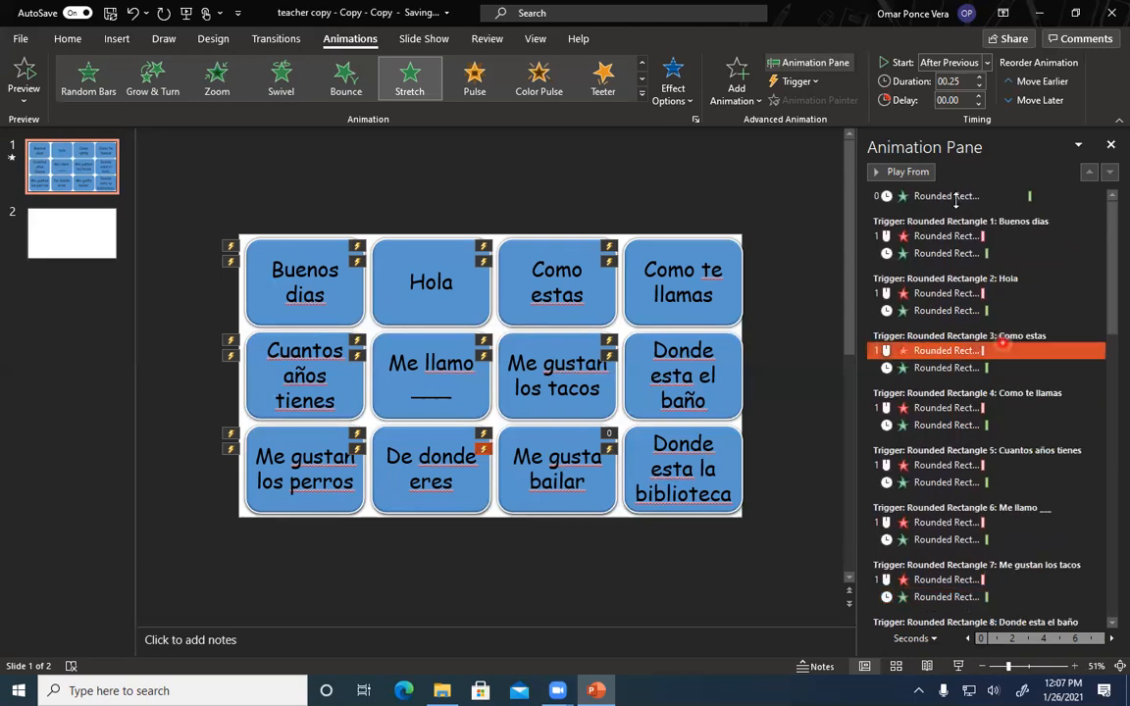
pyautogui.click(957, 197)
pyautogui.scroll(-5, 1016, 456)
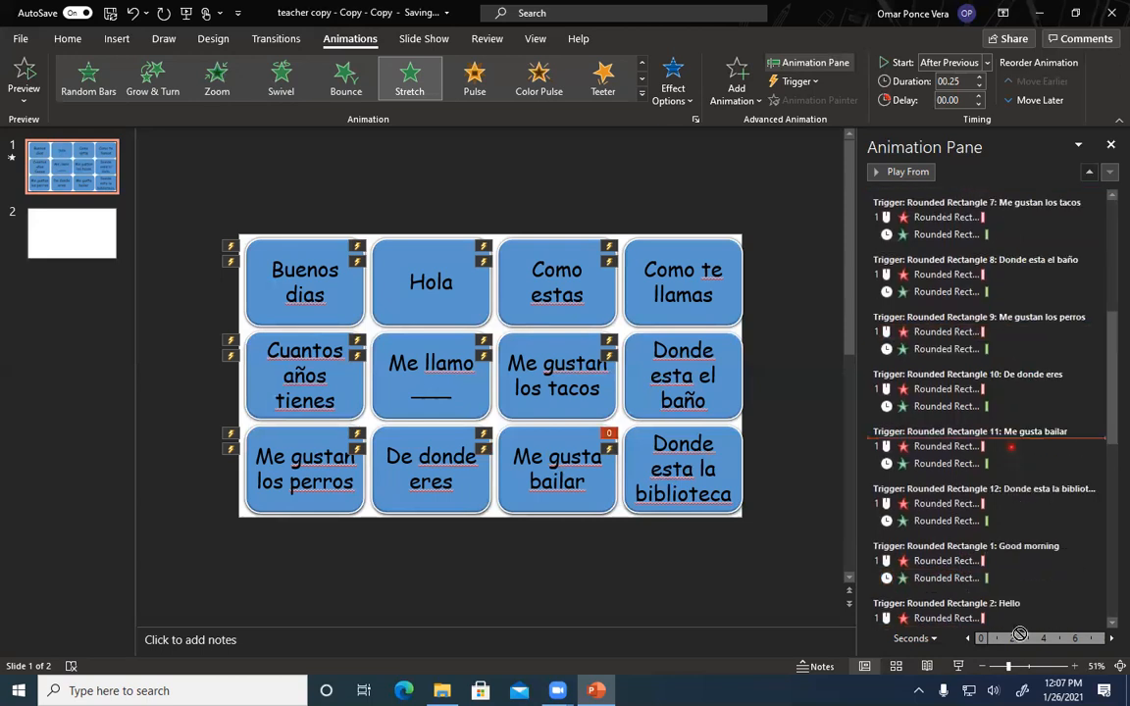
pyautogui.scroll(-8, 1019, 608)
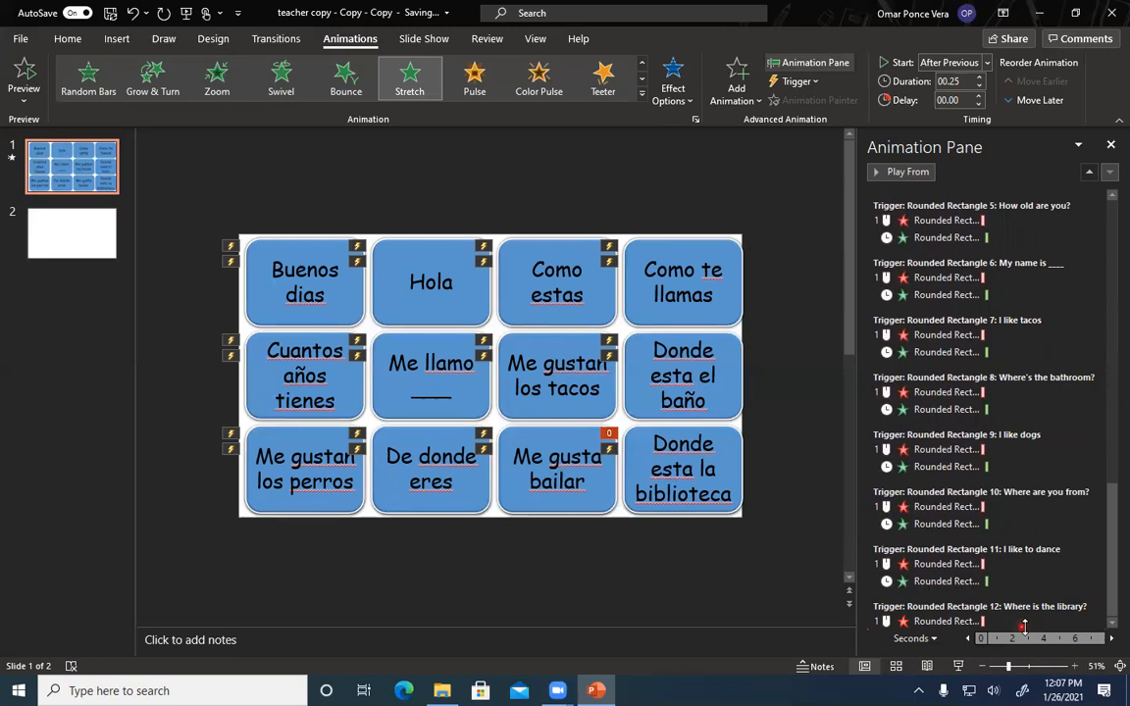
pyautogui.click(1024, 622)
# Review the whole animation list to check that every card's trigger holds a Collapse exit followed by a Stretch entrance.
pyautogui.keyDown('ctrl'); pyautogui.click(947, 507); pyautogui.keyUp('ctrl')
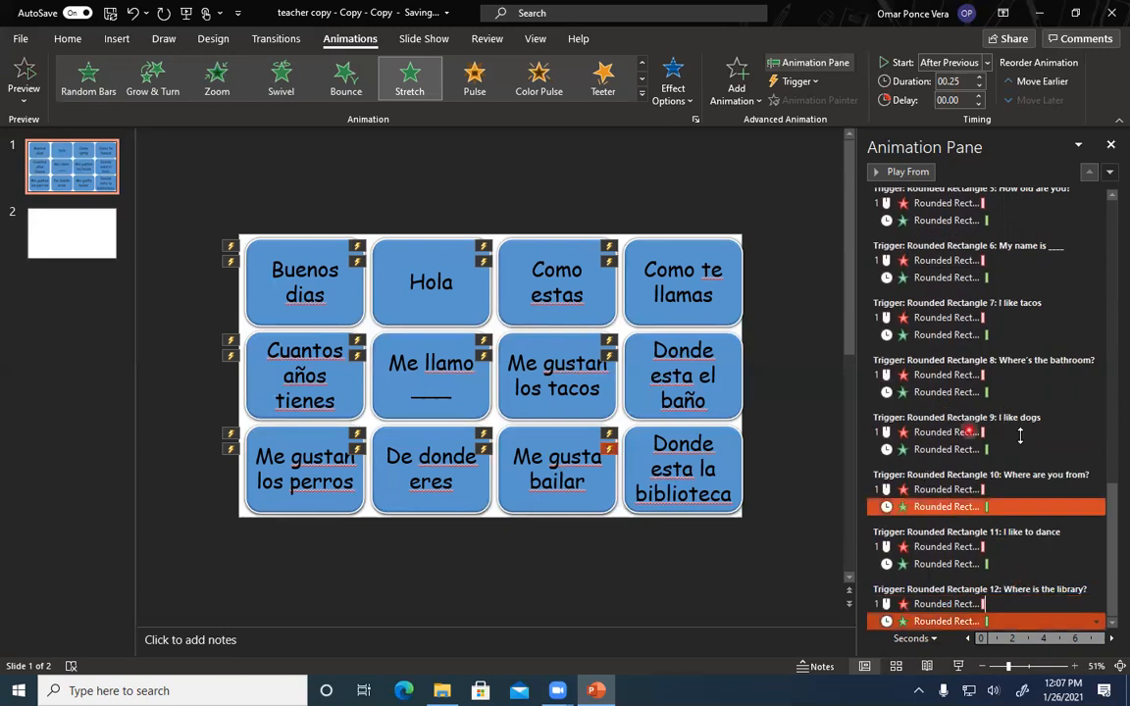
pyautogui.keyDown('ctrl'); pyautogui.click(1021, 449); pyautogui.keyUp('ctrl')
pyautogui.click(974, 387)
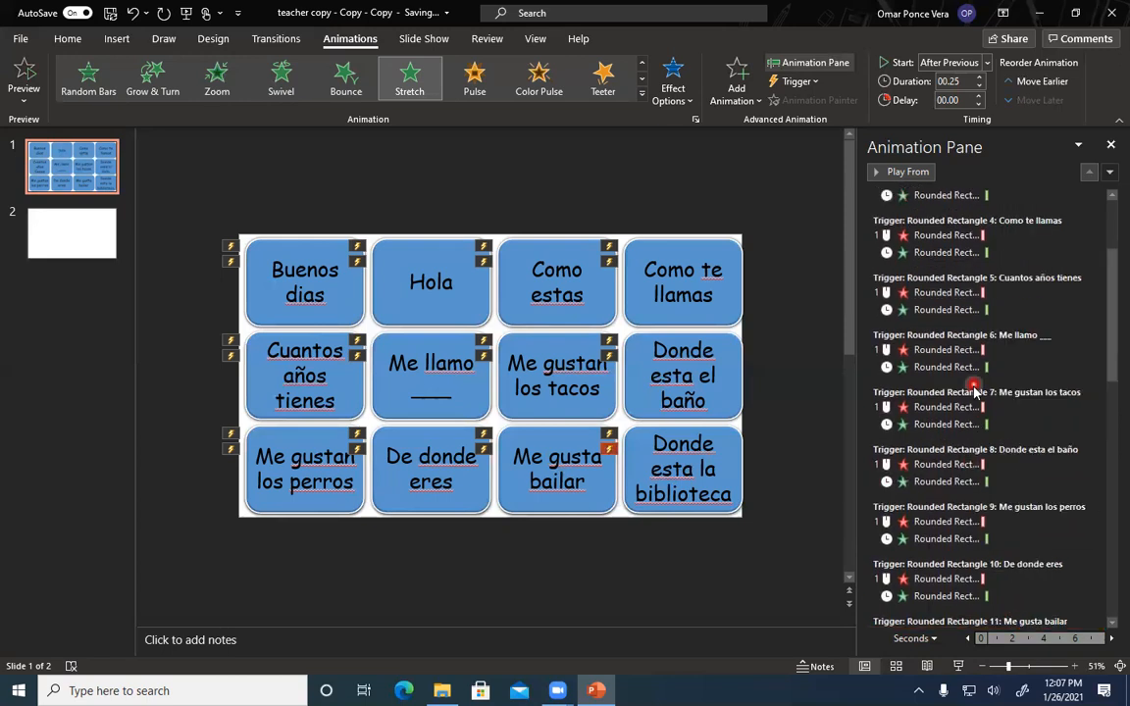
pyautogui.scroll(3, 1028, 299)
pyautogui.click(1026, 289)
pyautogui.click(893, 350)
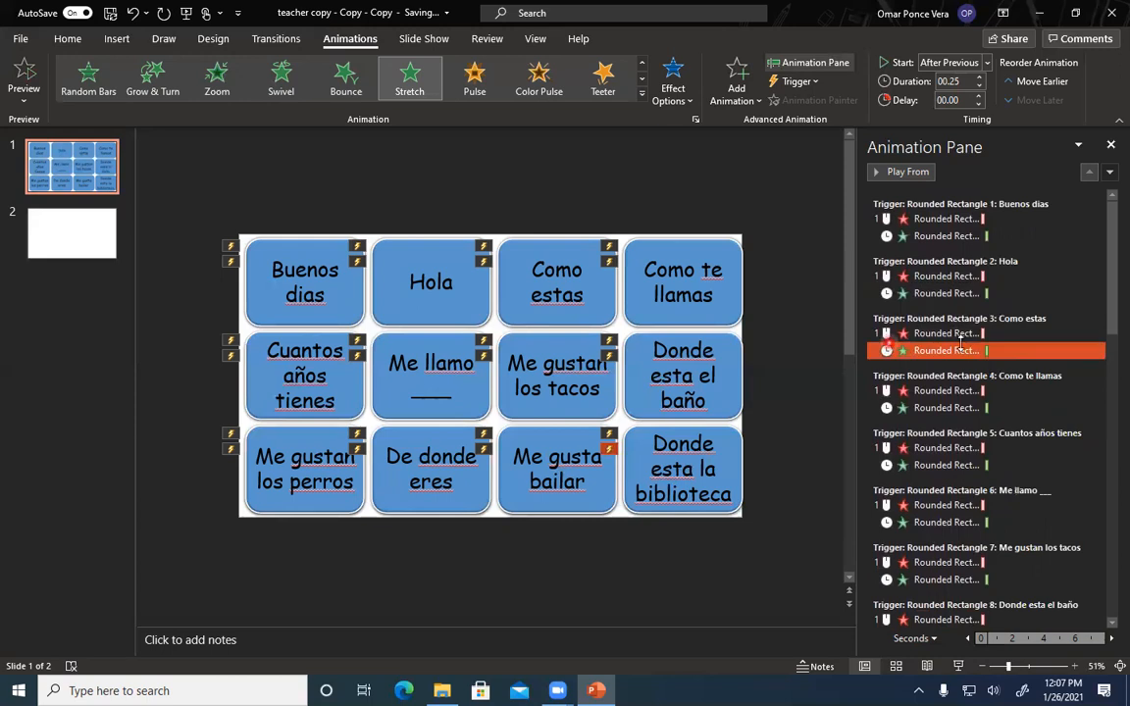
pyautogui.click(851, 321)
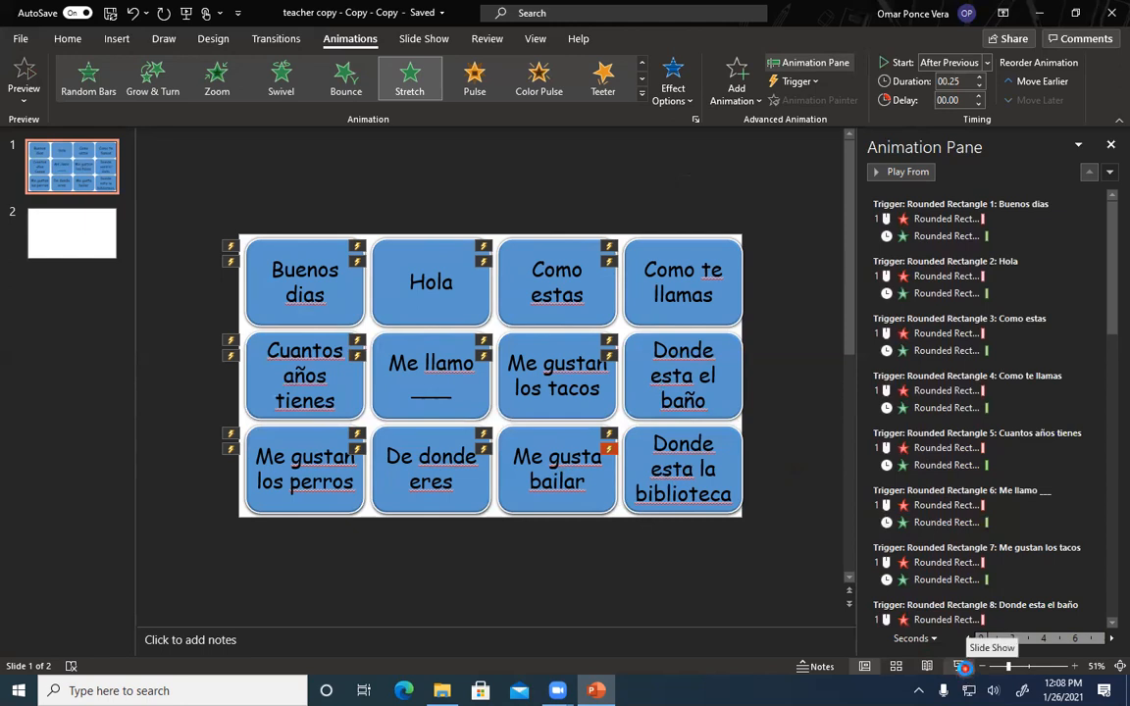
# Start the slide show and test flipping the "Me llamo", "Como estas", "Me gustan los tacos" and "De donde eres" cards.
pyautogui.click(960, 667)
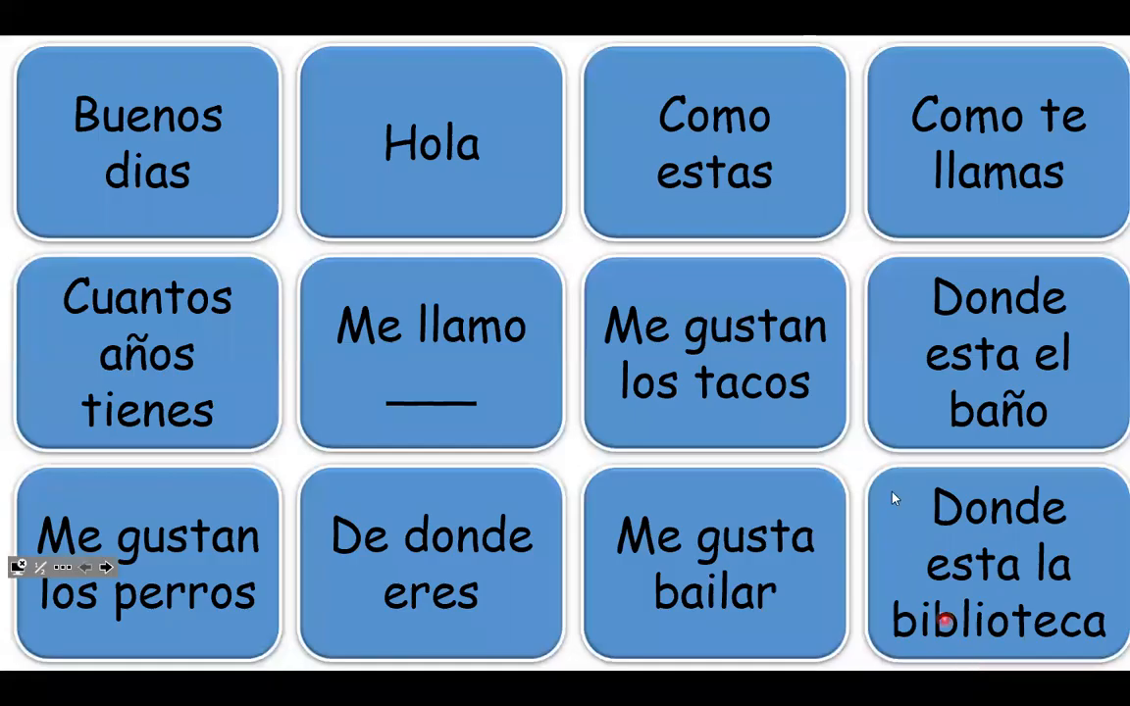
pyautogui.click(433, 350)
pyautogui.click(435, 350)
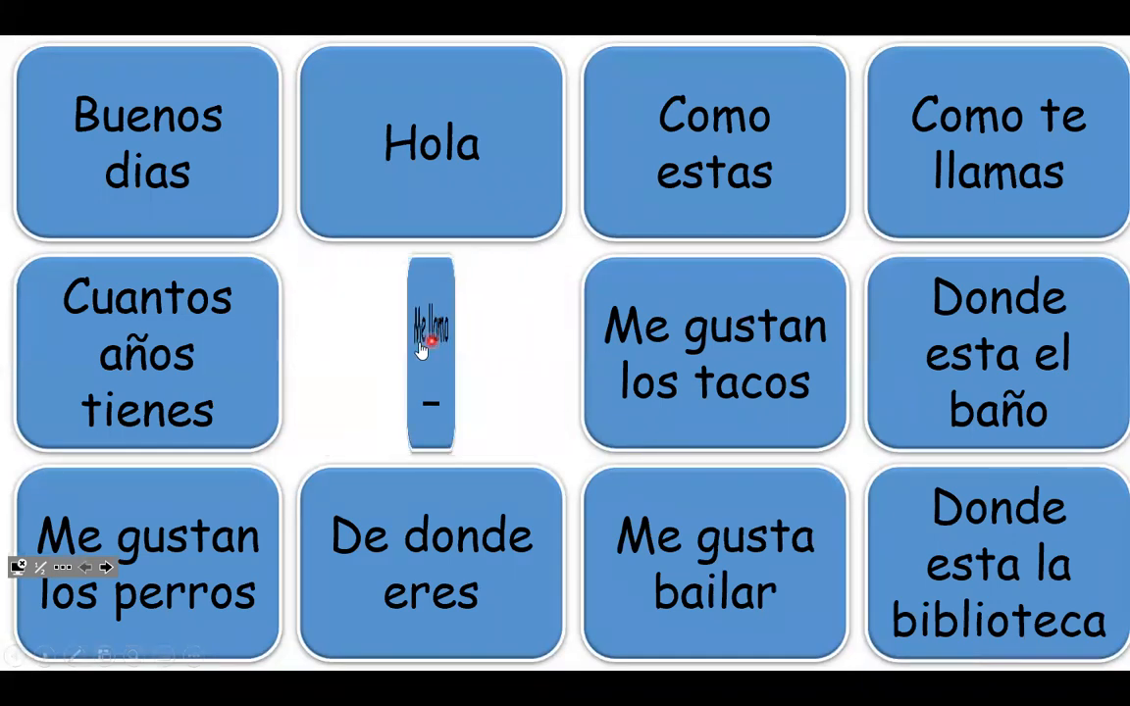
pyautogui.click(684, 356)
pyautogui.click(686, 349)
pyautogui.click(715, 172)
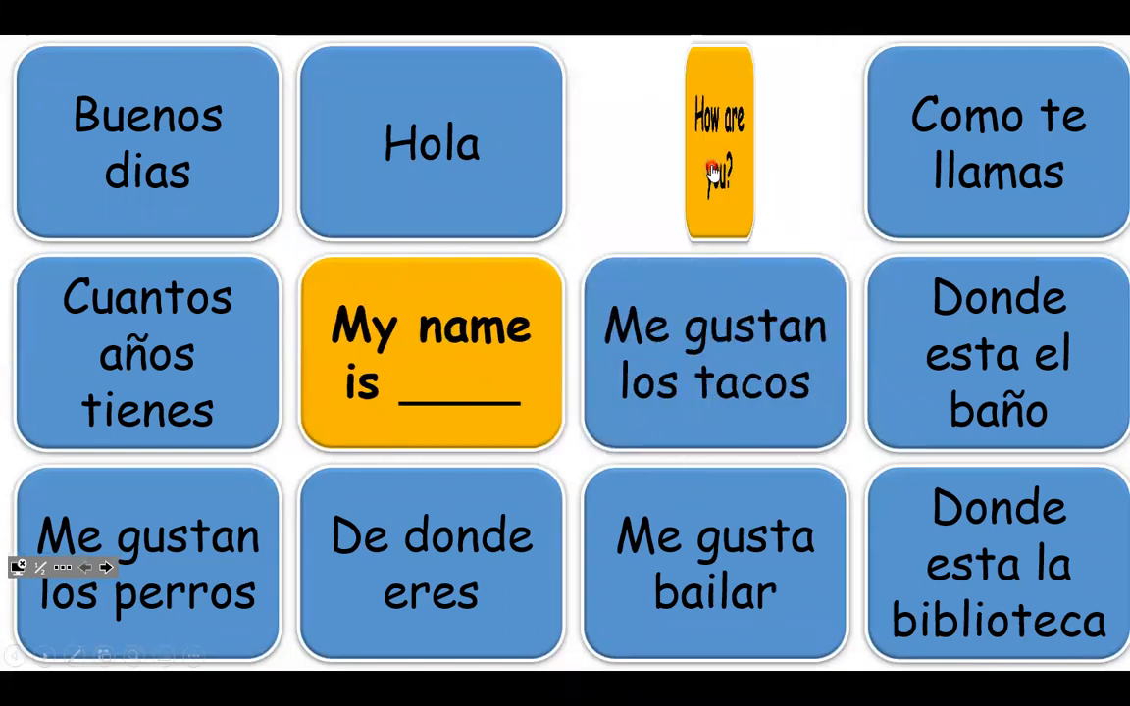
pyautogui.click(957, 155)
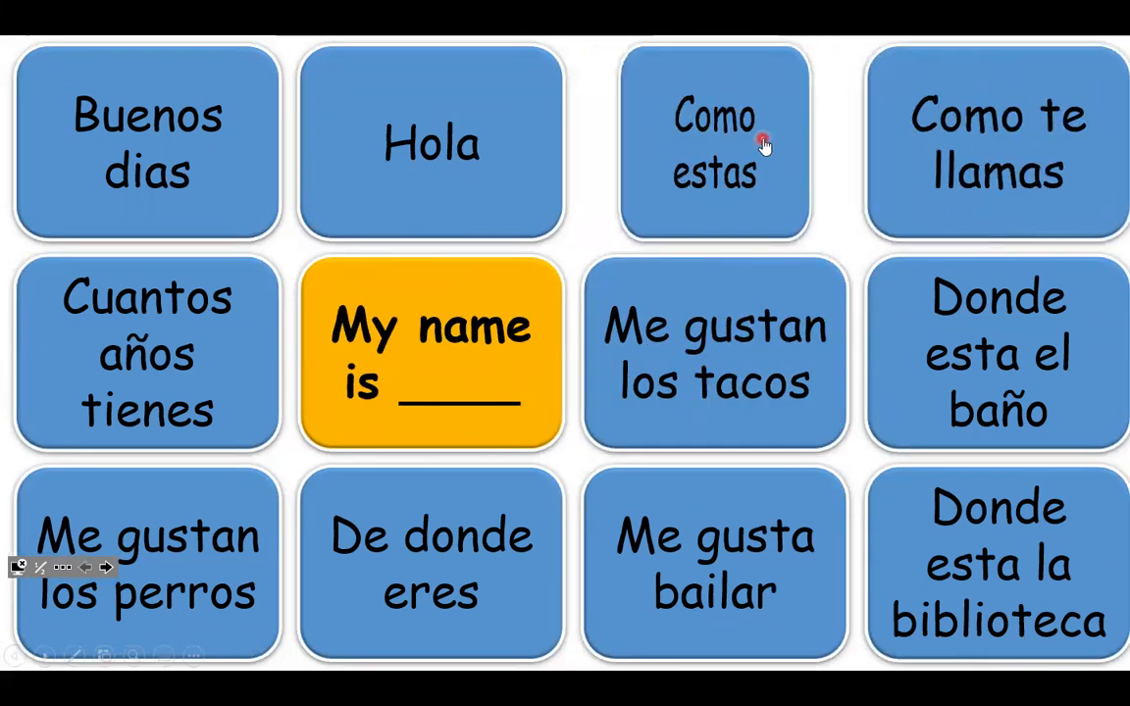
pyautogui.click(726, 328)
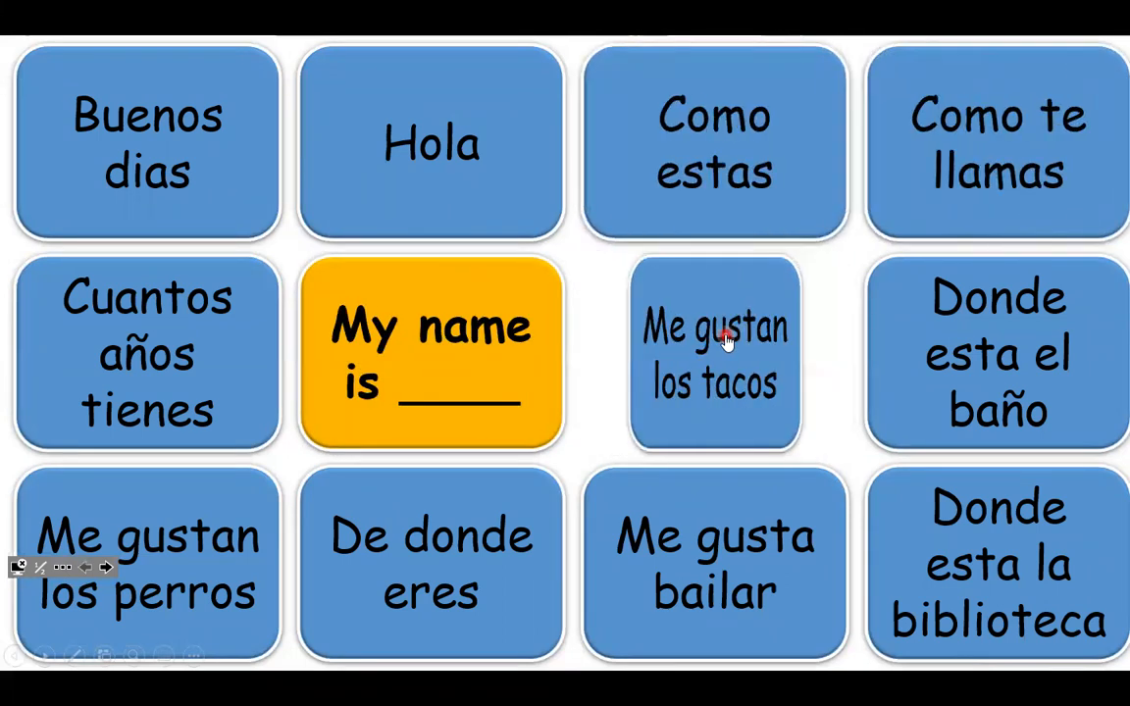
pyautogui.click(640, 544)
pyautogui.click(451, 544)
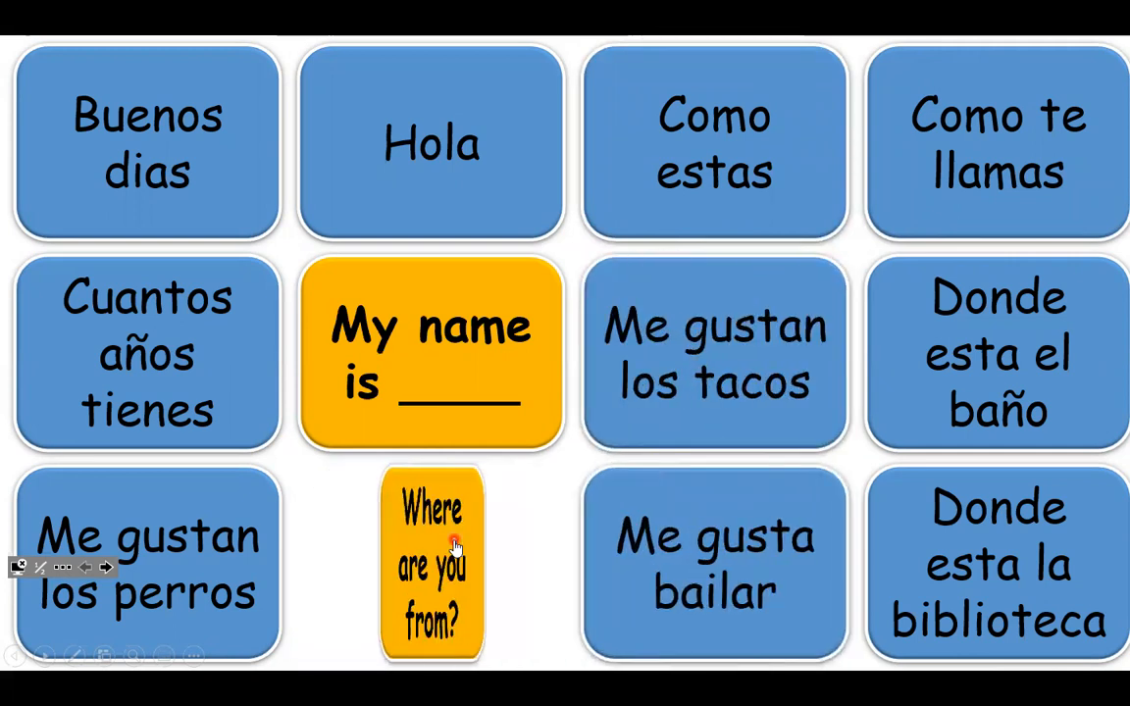